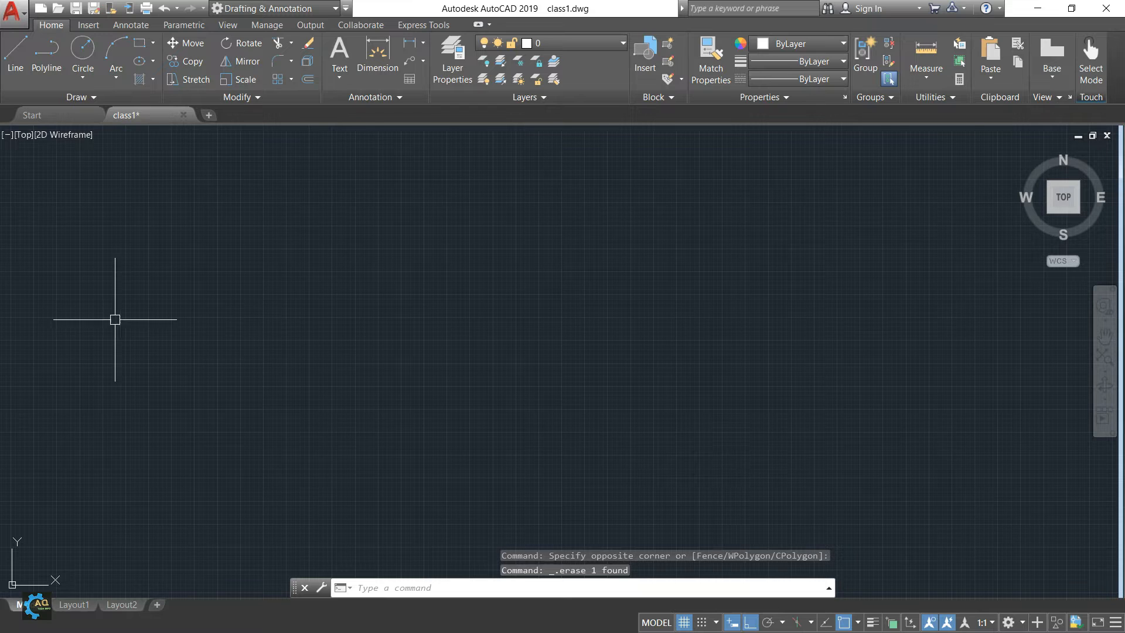
pyautogui.click(152, 45)
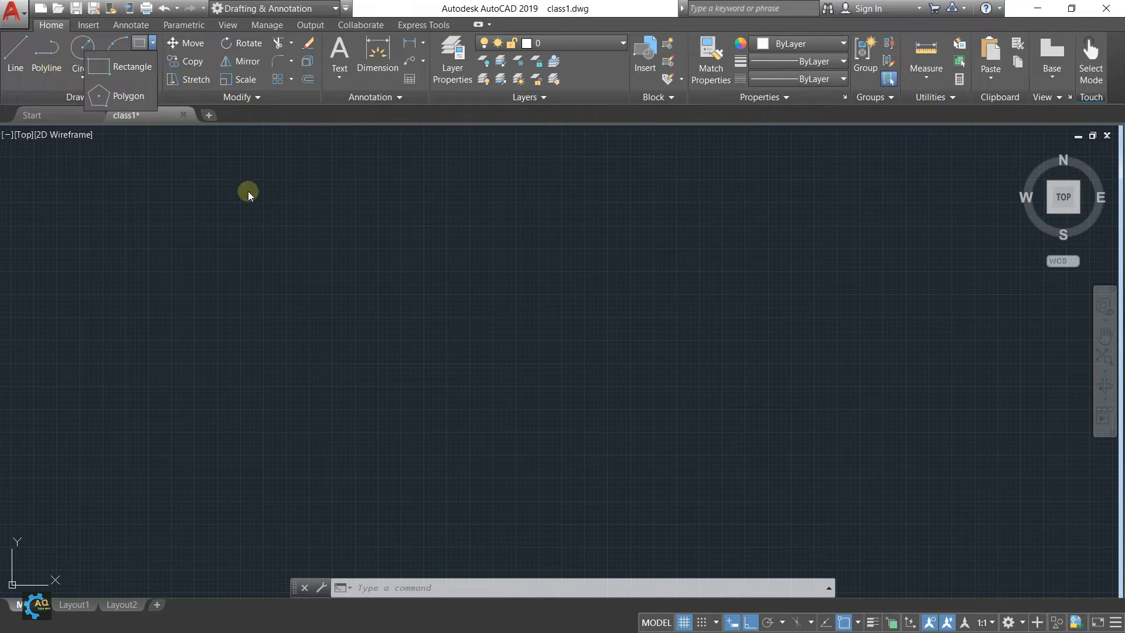
pyautogui.click(349, 235)
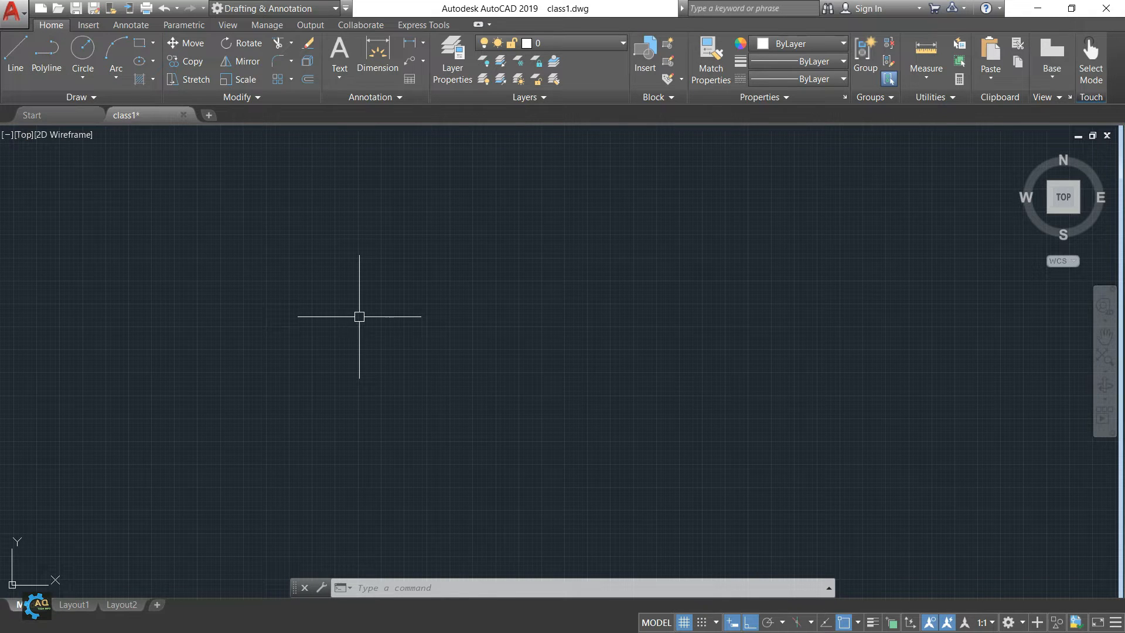
# Draw a horizontal line 20 units long in the middle of the drawing area, with ortho mode on.
pyautogui.write('l')
pyautogui.press('Return')
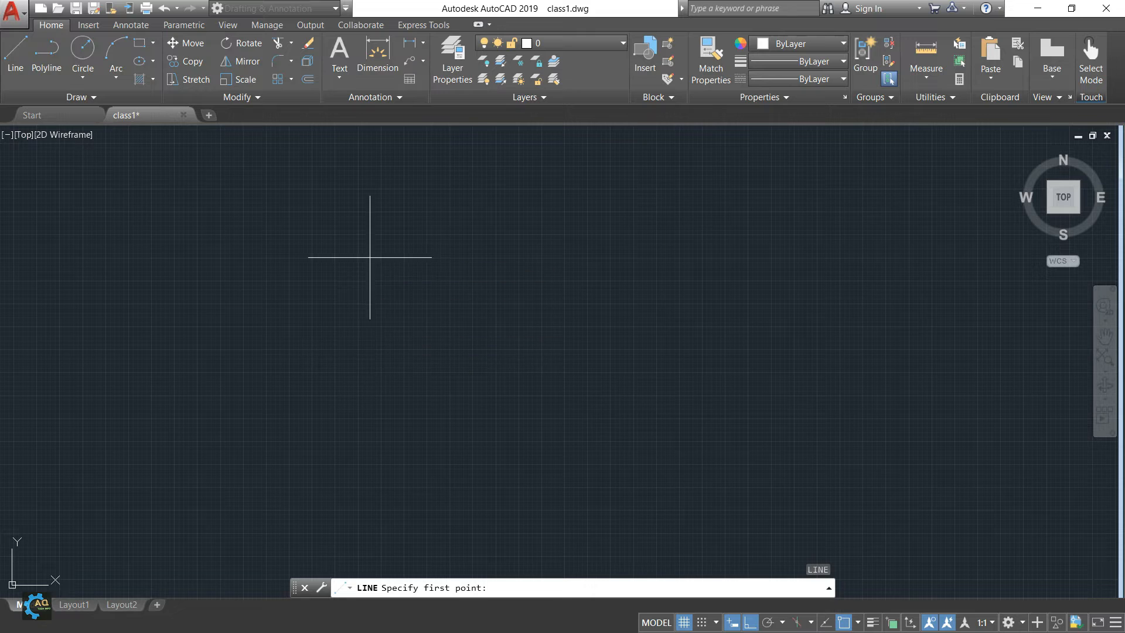
pyautogui.click(364, 295)
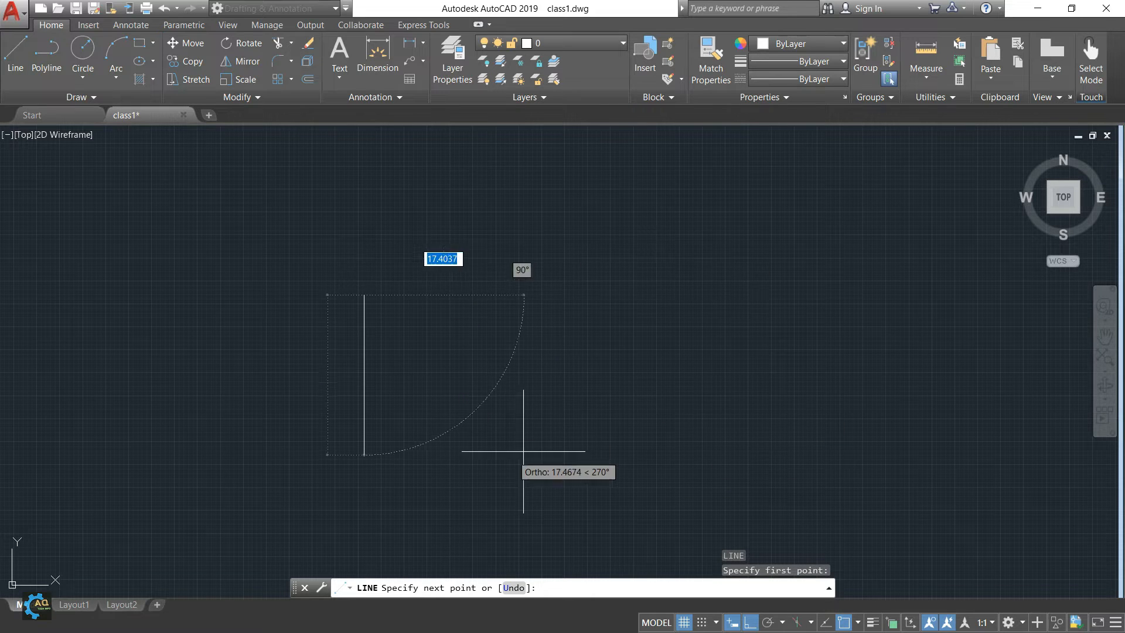
pyautogui.click(749, 620)
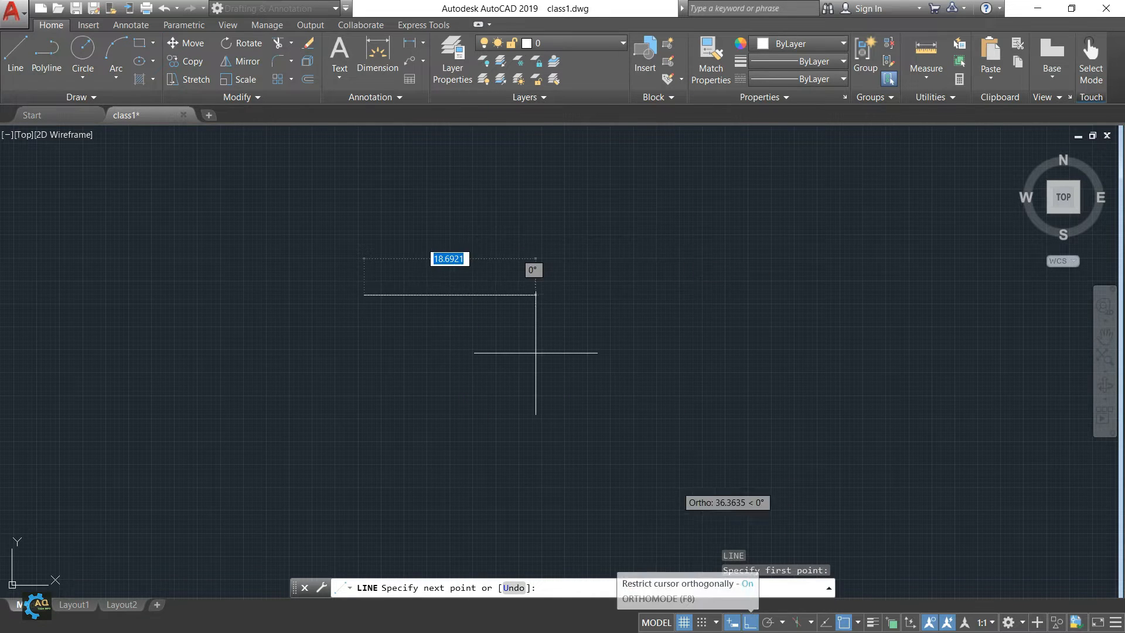
pyautogui.write('20')
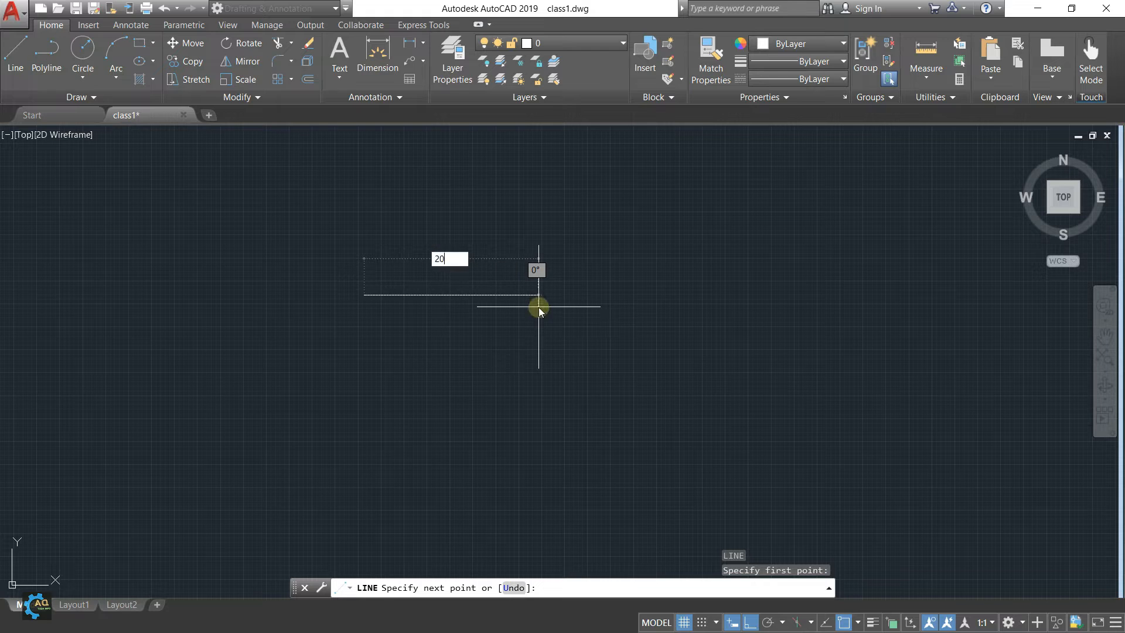
pyautogui.press('Return')
pyautogui.moveTo(570, 416); pyautogui.dragTo(547, 411, button='middle')
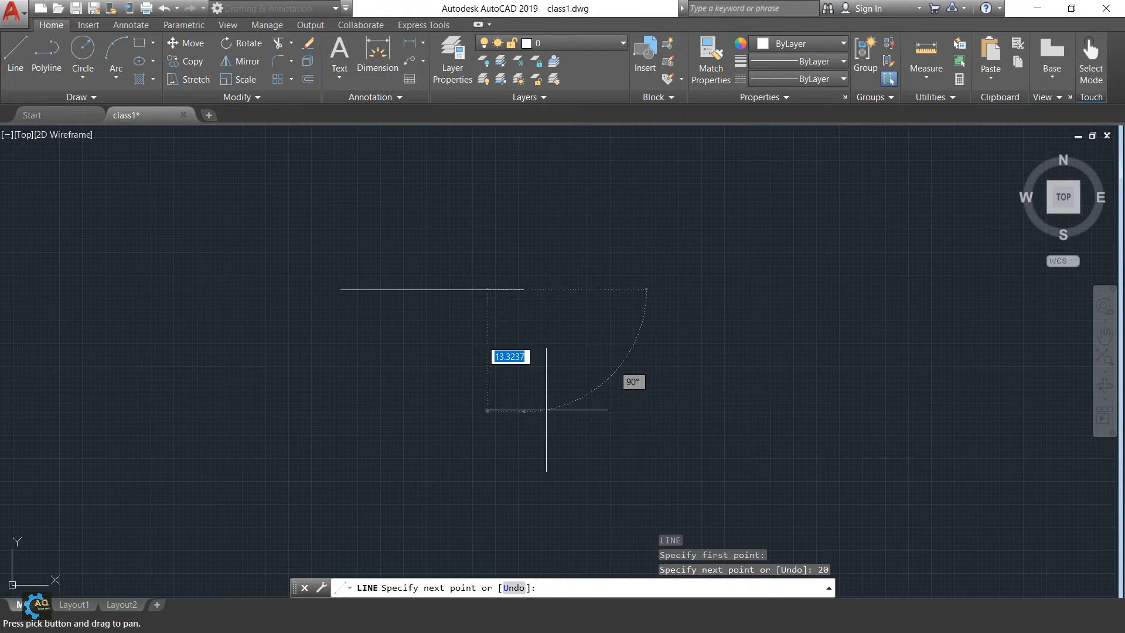
pyautogui.press('Escape')
# Copy the horizontal line from its midpoint with ortho mode off, placing the first copy above and to the right of the original.
pyautogui.moveTo(525, 294); pyautogui.dragTo(539, 314, button='middle')
pyautogui.scroll(2, 409, 333)
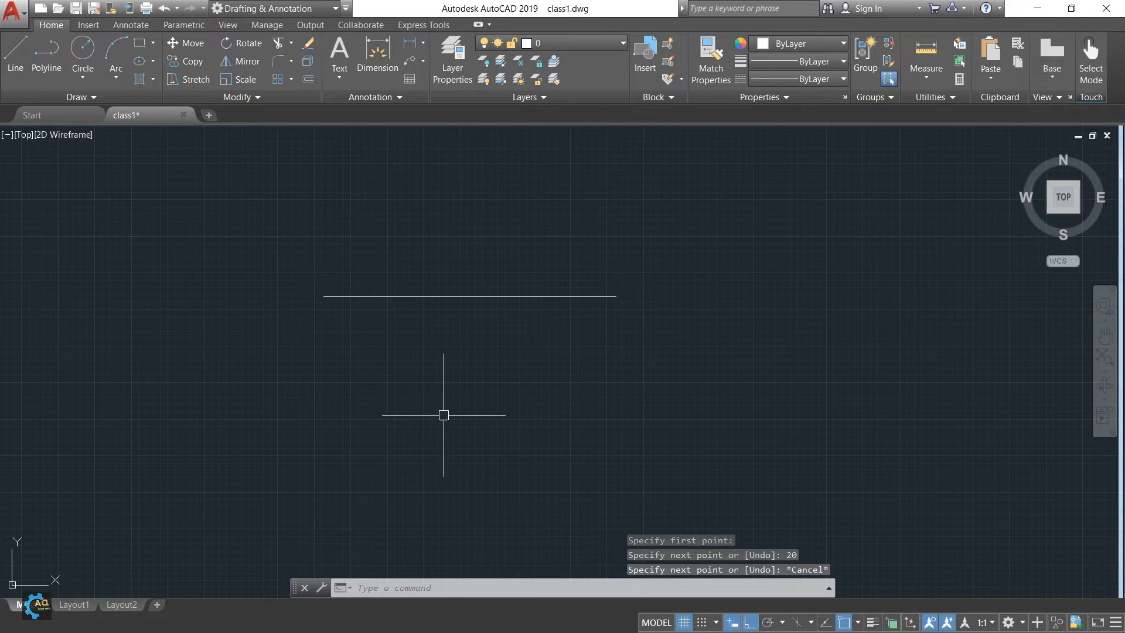
pyautogui.moveTo(311, 221); pyautogui.dragTo(347, 298, button='middle')
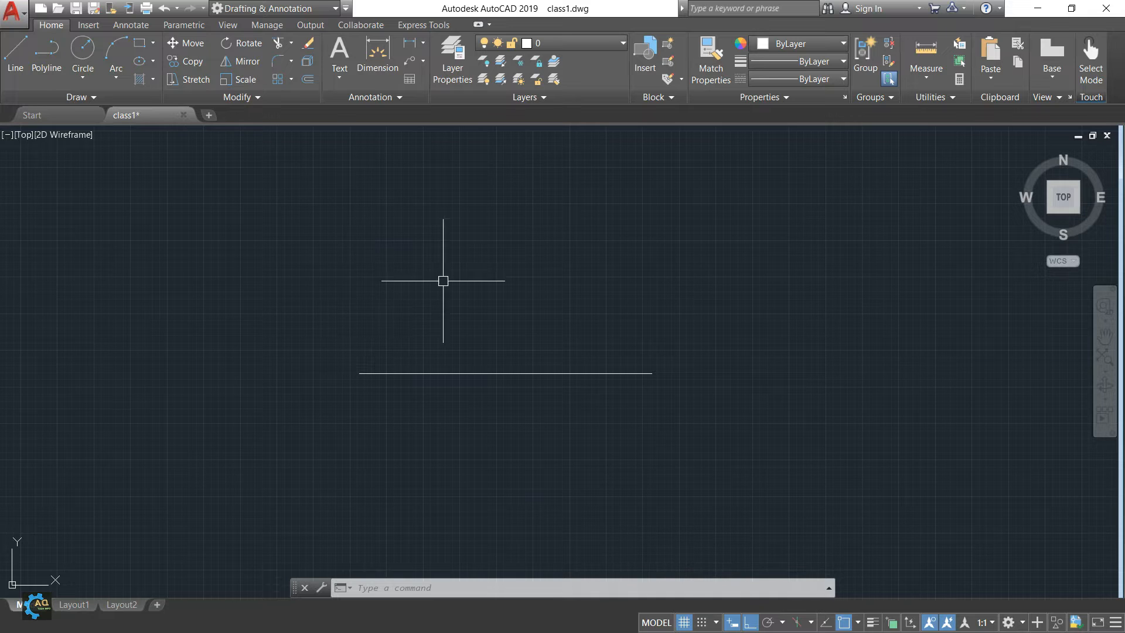
pyautogui.moveTo(608, 306); pyautogui.dragTo(598, 291, button='middle')
pyautogui.moveTo(467, 272); pyautogui.dragTo(446, 288, button='middle')
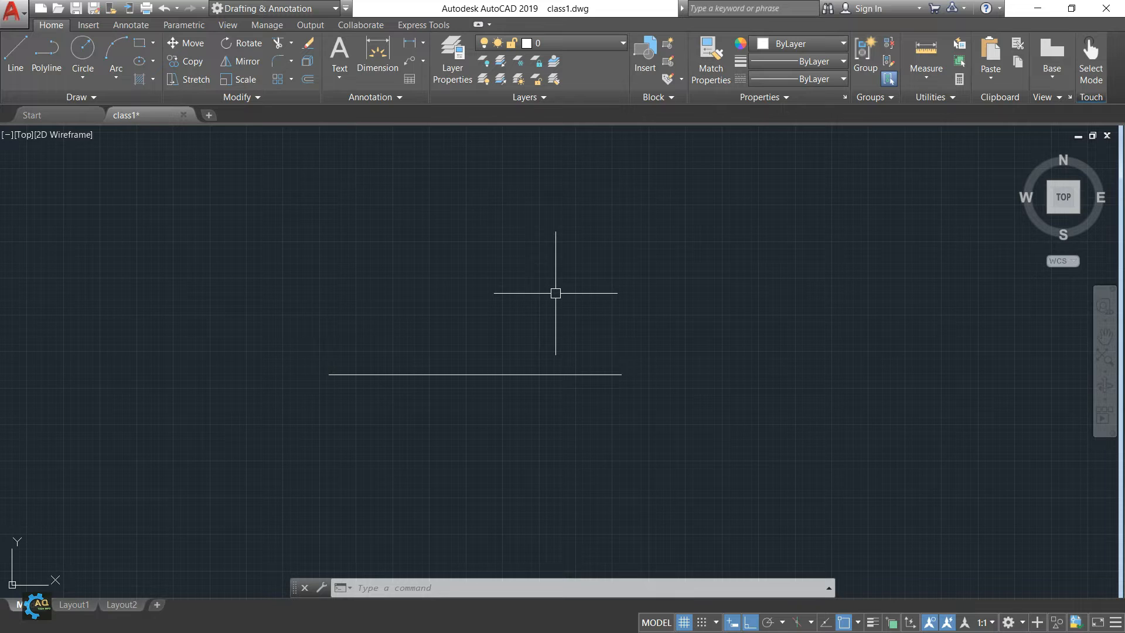
pyautogui.write('CO')
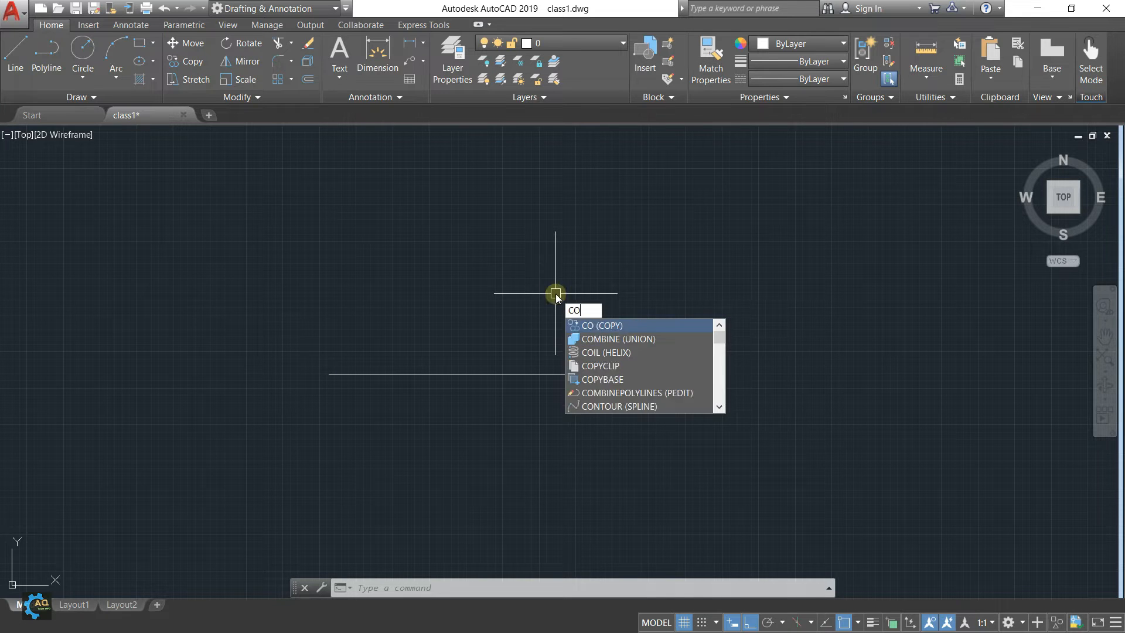
pyautogui.press('Return')
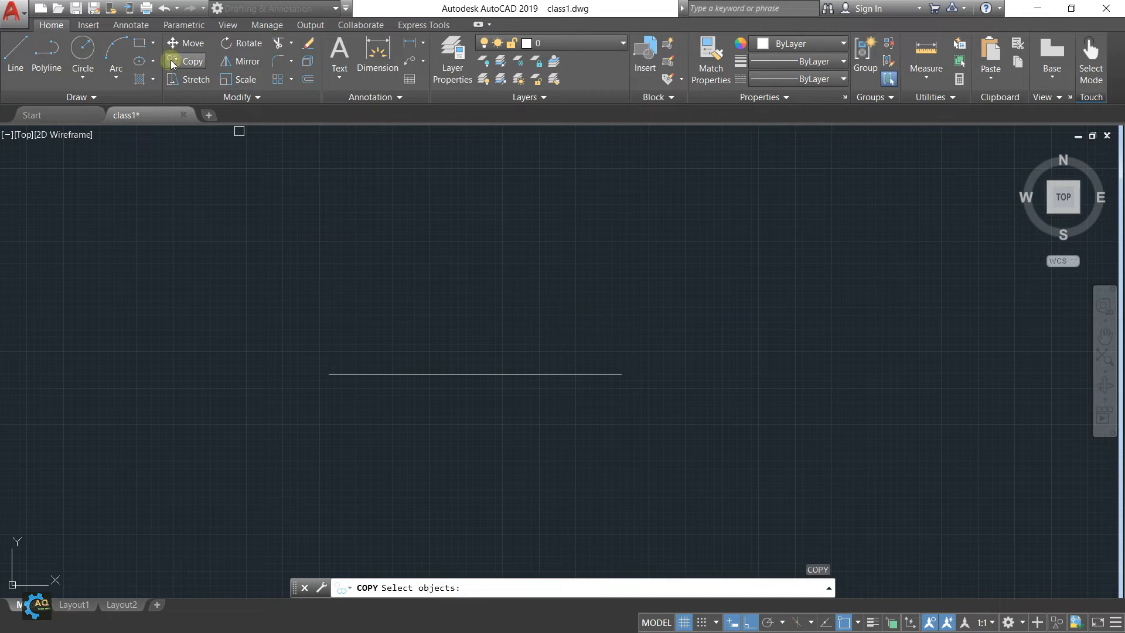
pyautogui.click(470, 372)
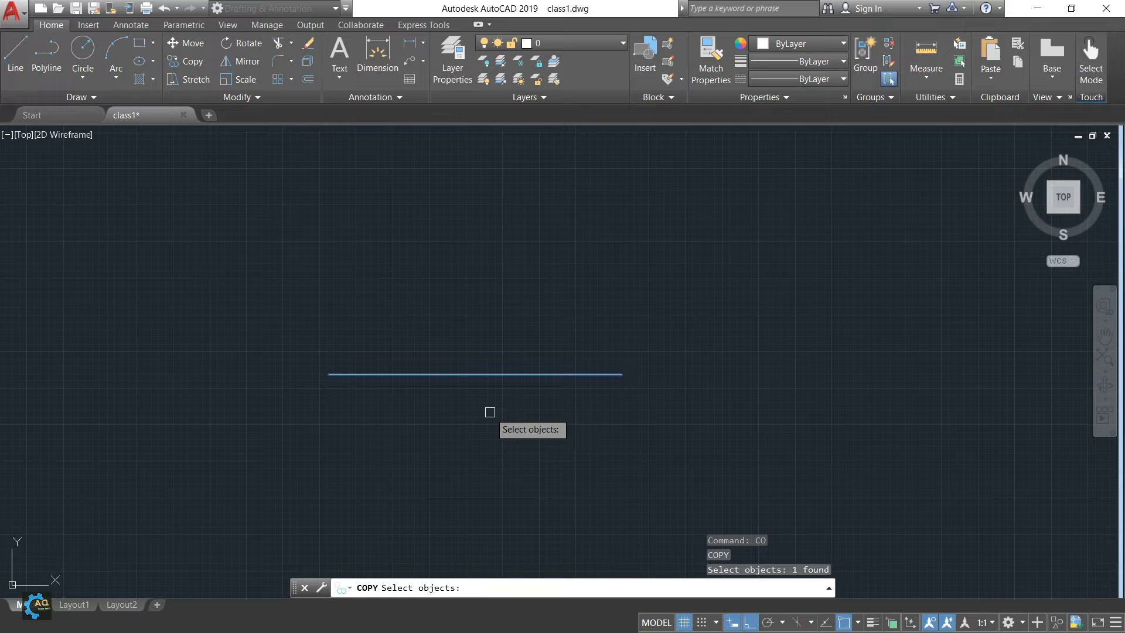
pyautogui.press('Return')
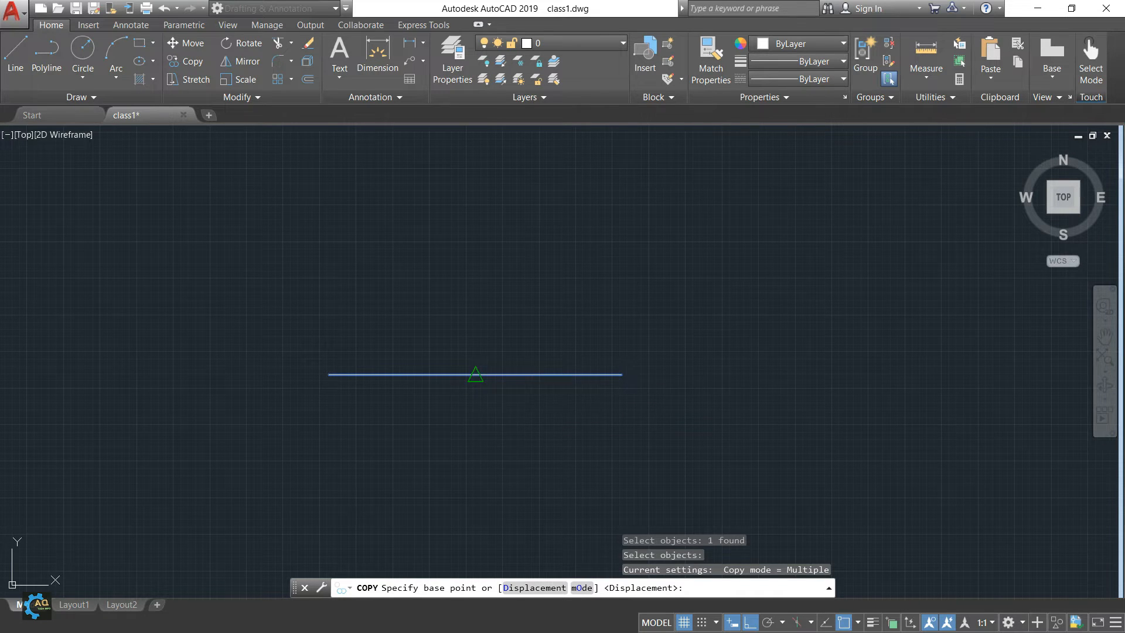
pyautogui.click(476, 373)
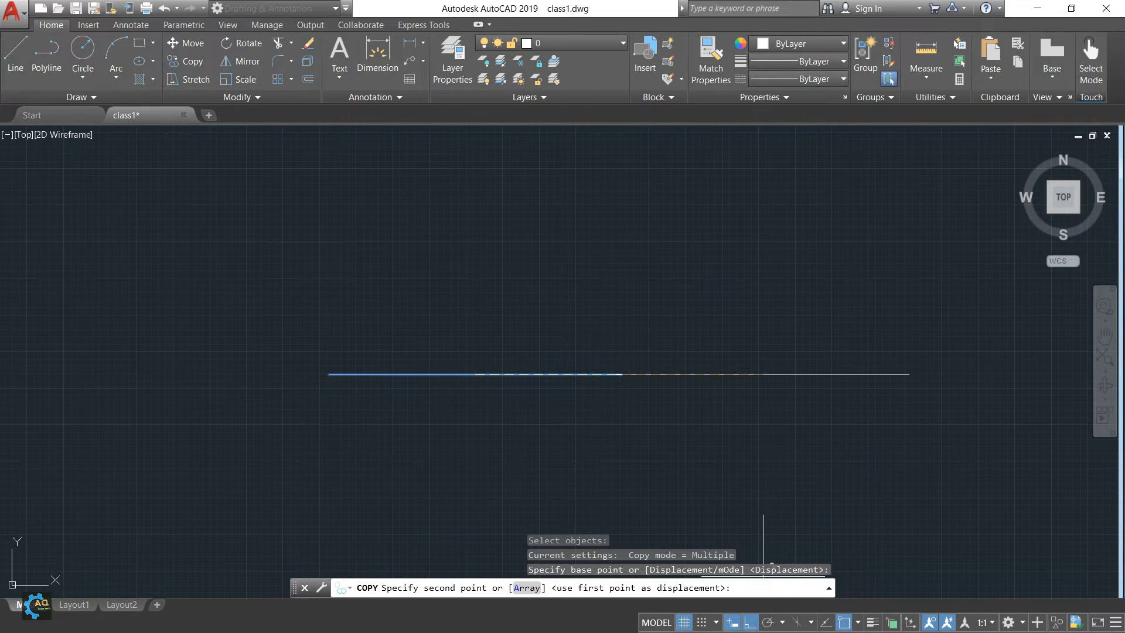
pyautogui.click(750, 624)
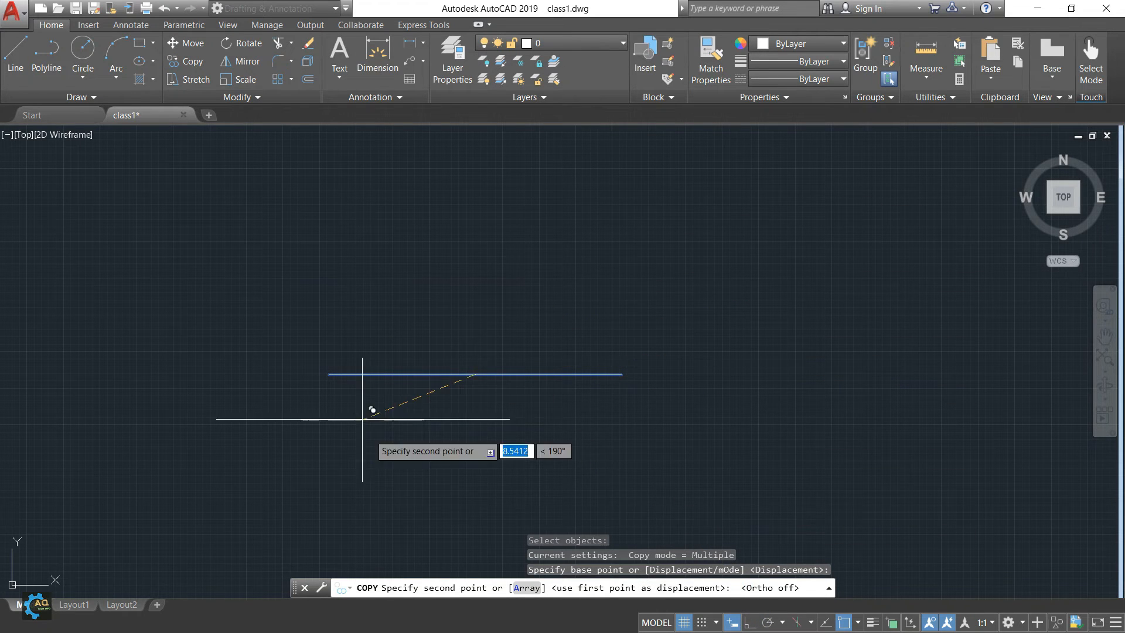
pyautogui.click(737, 249)
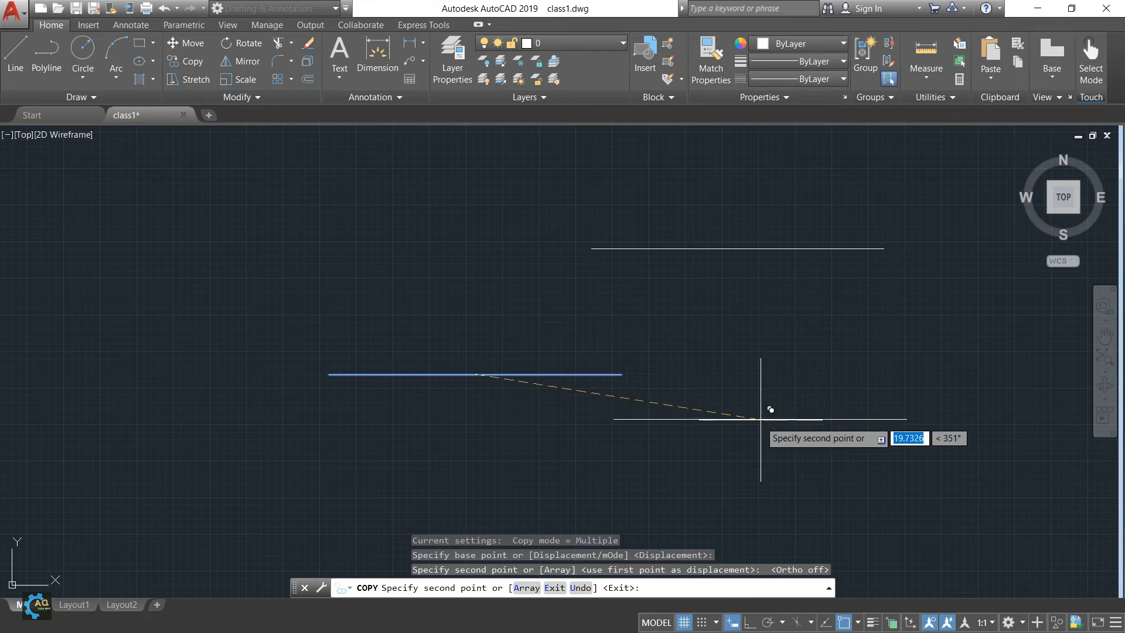
# Place eight more copies of the line freely around the original and end the Copy command.
pyautogui.moveTo(758, 430); pyautogui.dragTo(726, 416, button='middle')
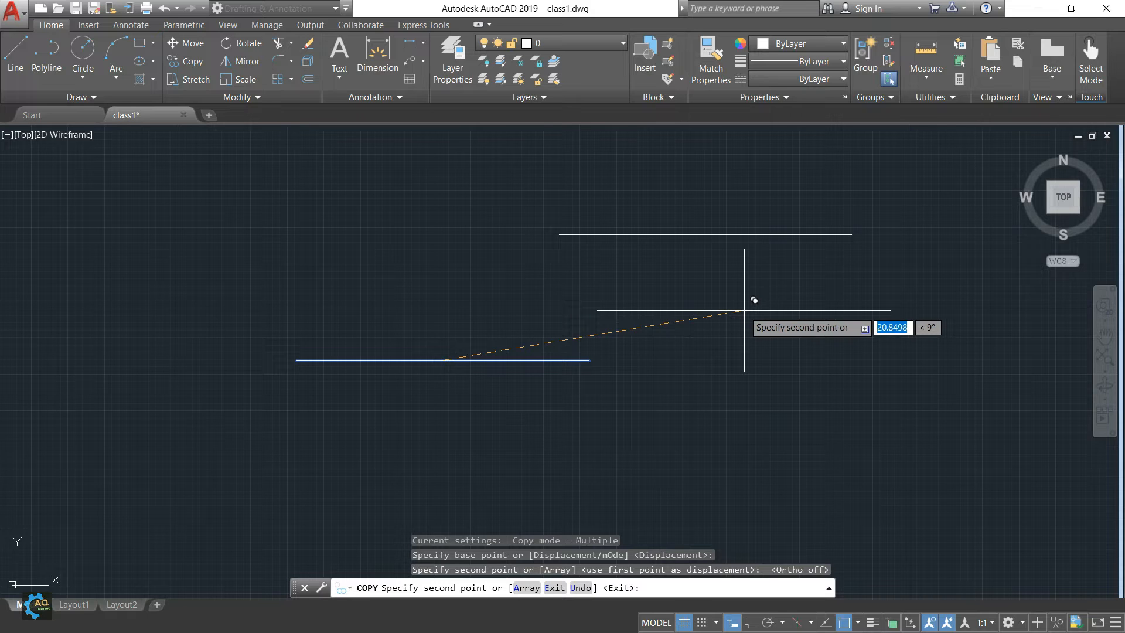
pyautogui.click(710, 296)
pyautogui.click(735, 327)
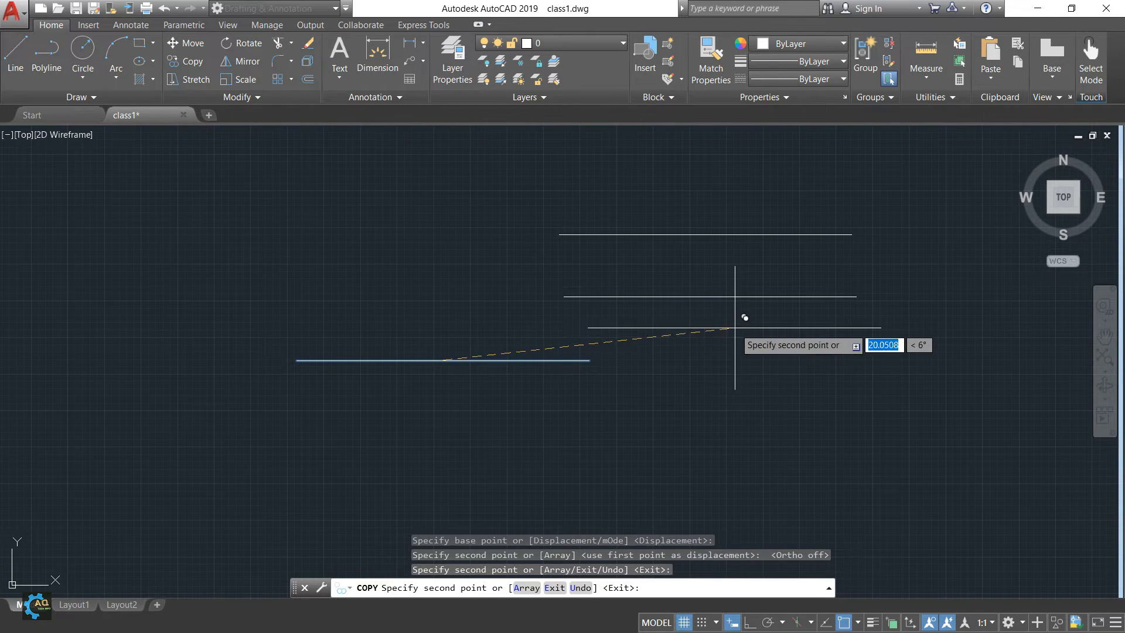
pyautogui.click(675, 284)
pyautogui.click(434, 212)
pyautogui.click(430, 212)
pyautogui.click(502, 316)
pyautogui.click(683, 245)
pyautogui.click(767, 193)
pyautogui.click(913, 286)
pyautogui.press('Escape')
# Erase all the copied lines, keeping only the original horizontal line.
pyautogui.click(879, 161)
pyautogui.click(503, 326)
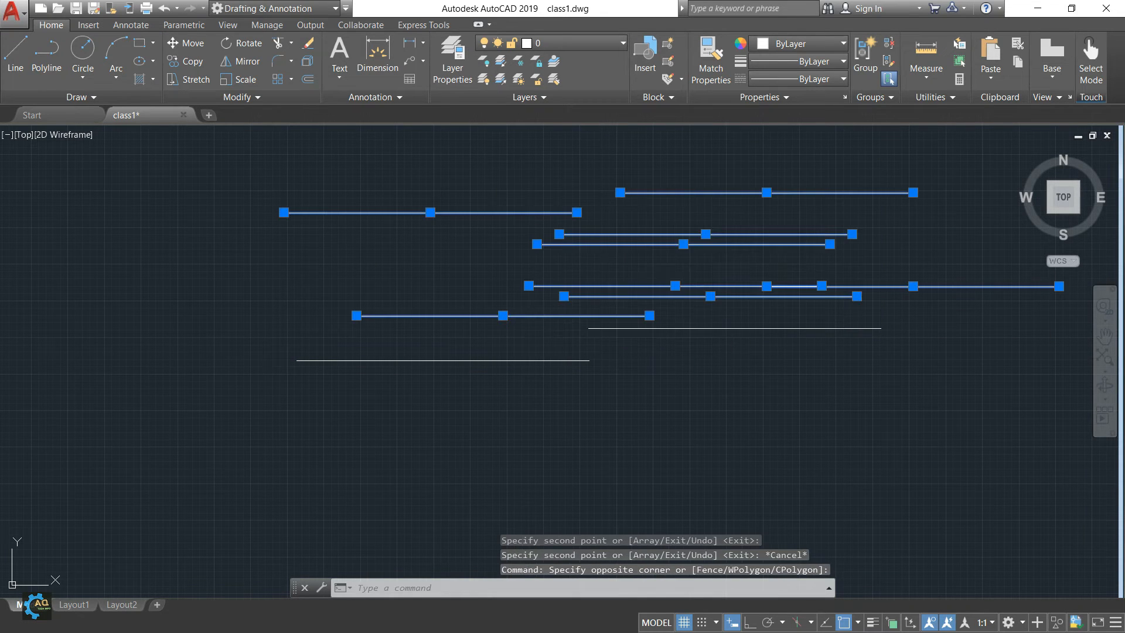
pyautogui.press('Delete')
pyautogui.click(657, 328)
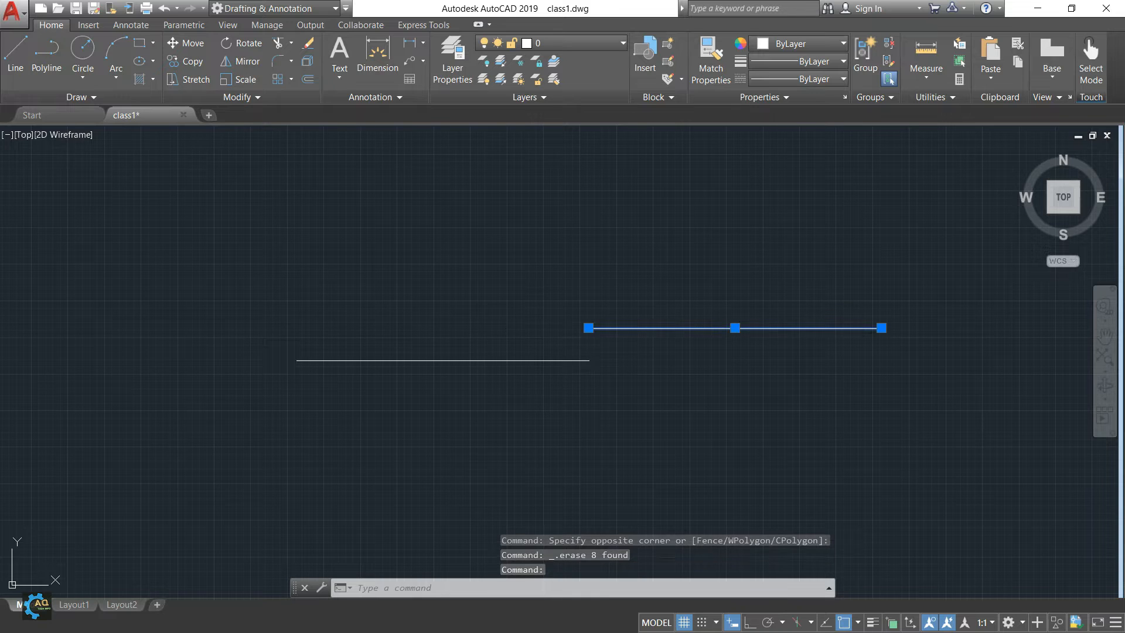
pyautogui.press('Delete')
# Rotate the horizontal line 45 degrees counterclockwise about its midpoint.
pyautogui.moveTo(614, 314); pyautogui.dragTo(603, 337, button='middle')
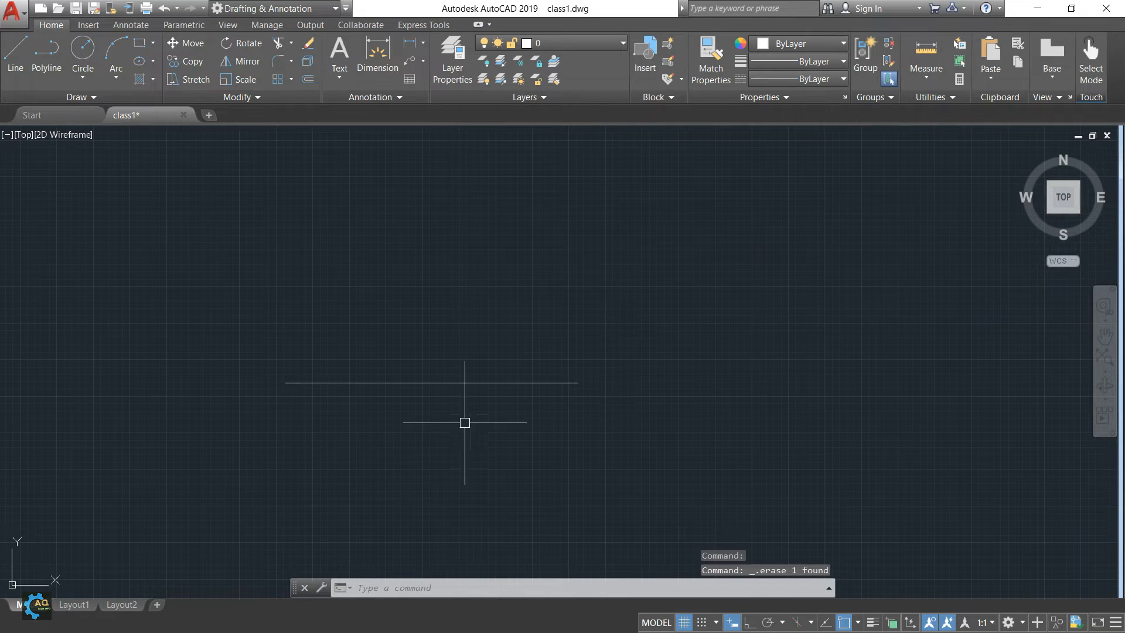
pyautogui.moveTo(602, 407); pyautogui.dragTo(620, 408, button='middle')
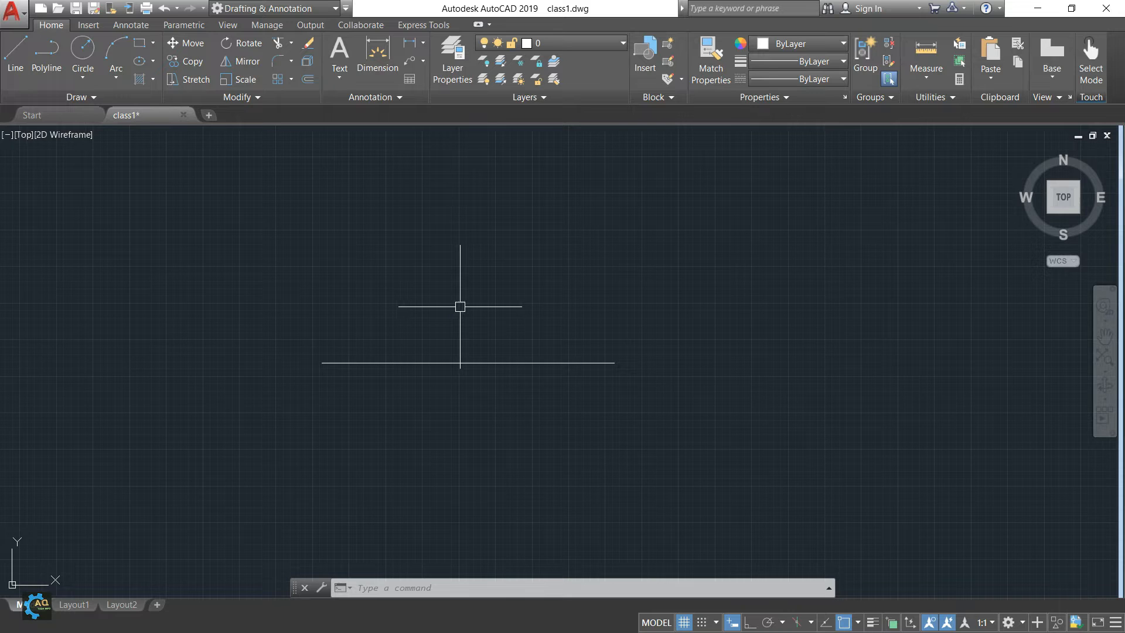
pyautogui.moveTo(596, 307); pyautogui.dragTo(572, 315, button='middle')
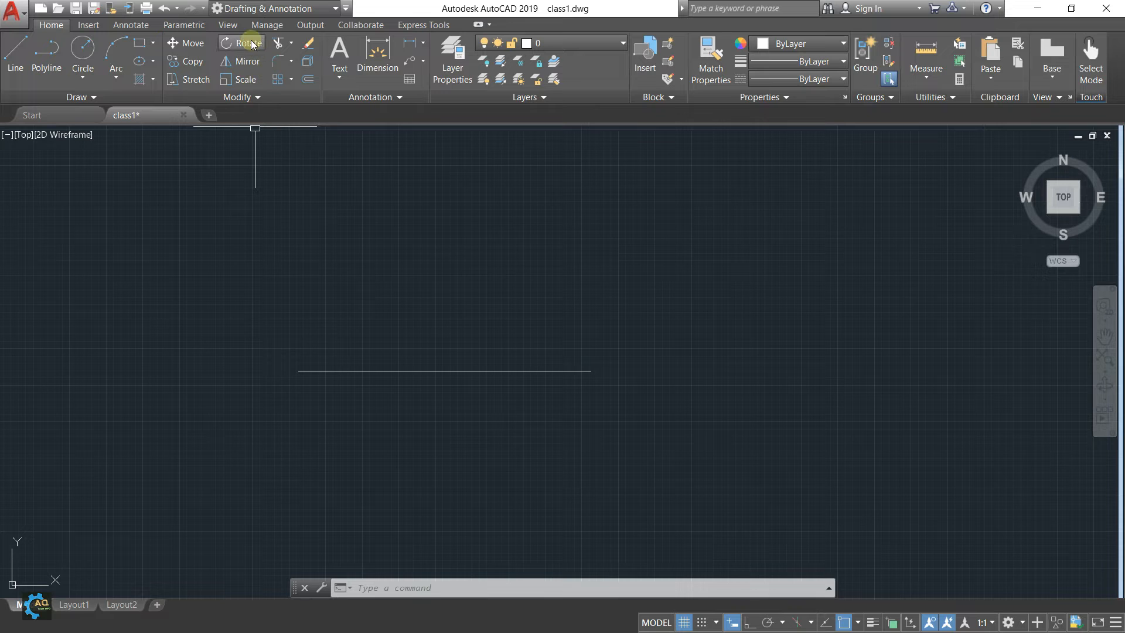
pyautogui.moveTo(659, 351); pyautogui.dragTo(623, 326, button='middle')
pyautogui.write('ro')
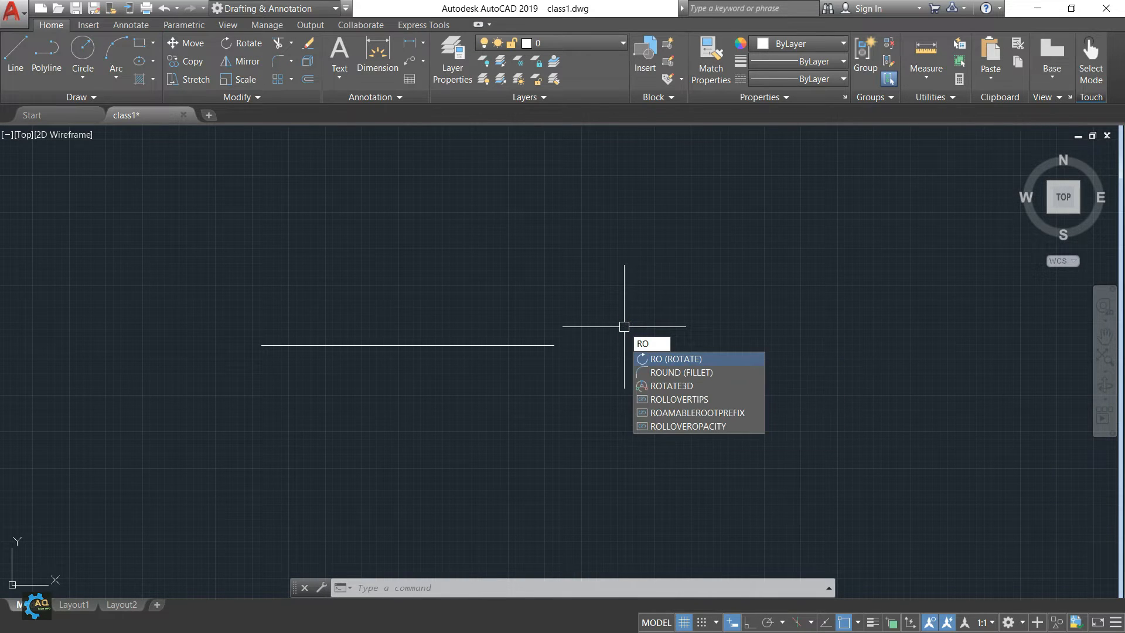
pyautogui.press('Return')
pyautogui.moveTo(604, 367); pyautogui.dragTo(660, 356, button='middle')
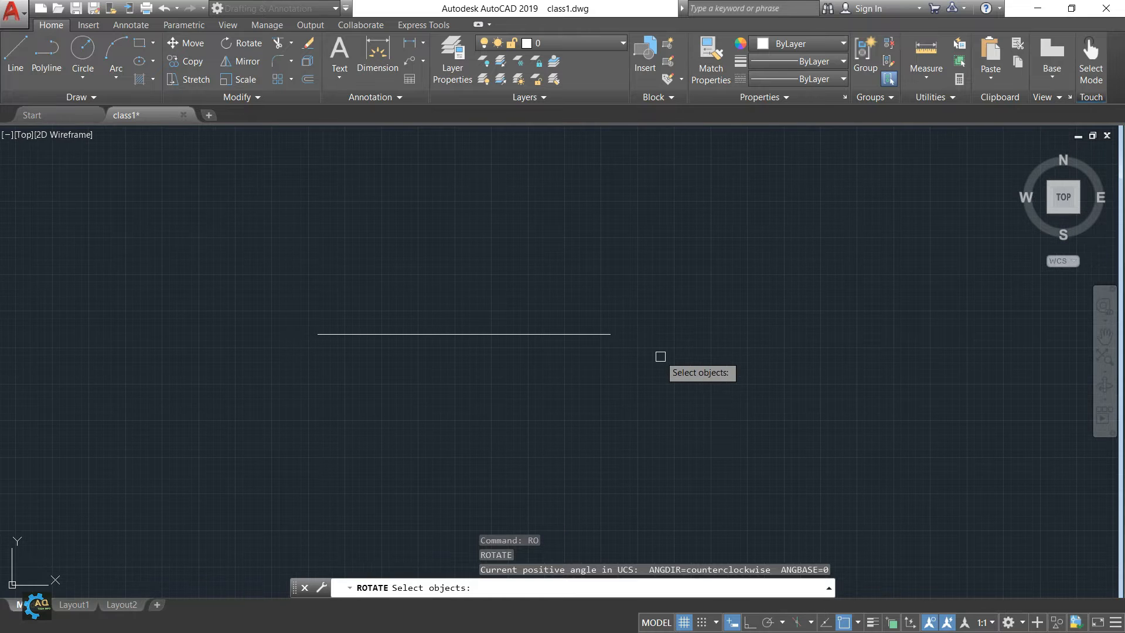
pyautogui.click(532, 334)
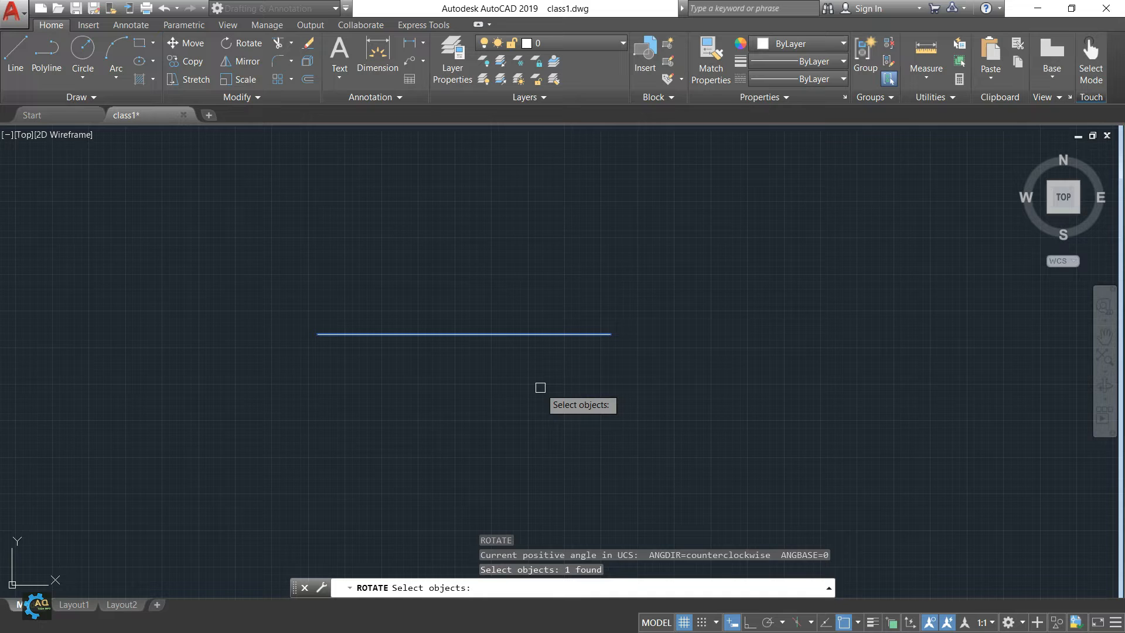
pyautogui.press('Return')
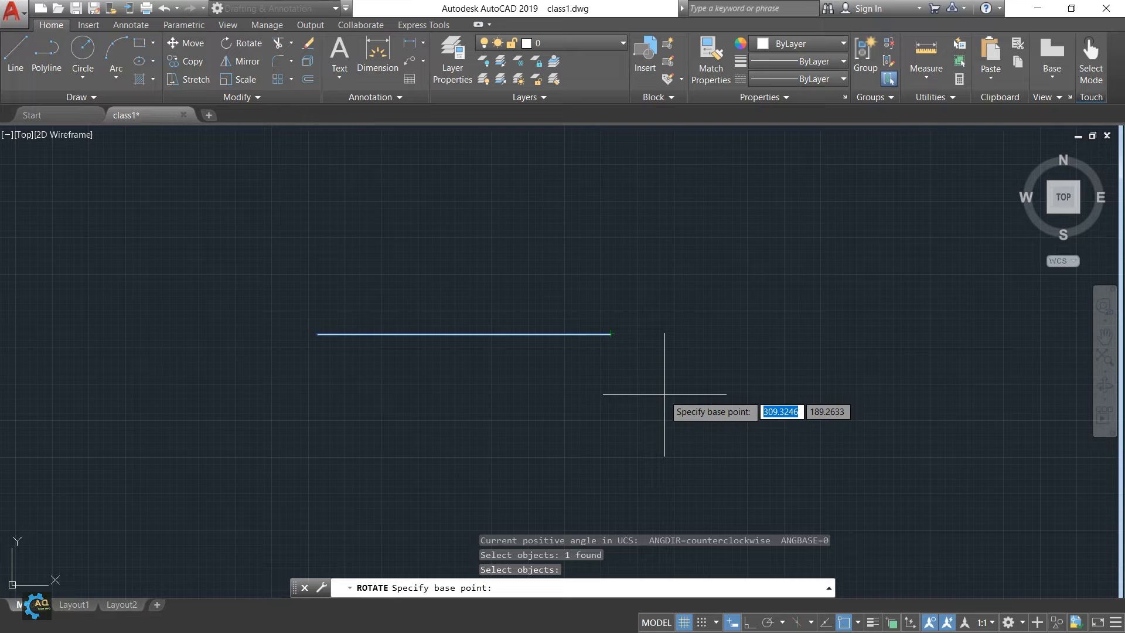
pyautogui.click(463, 334)
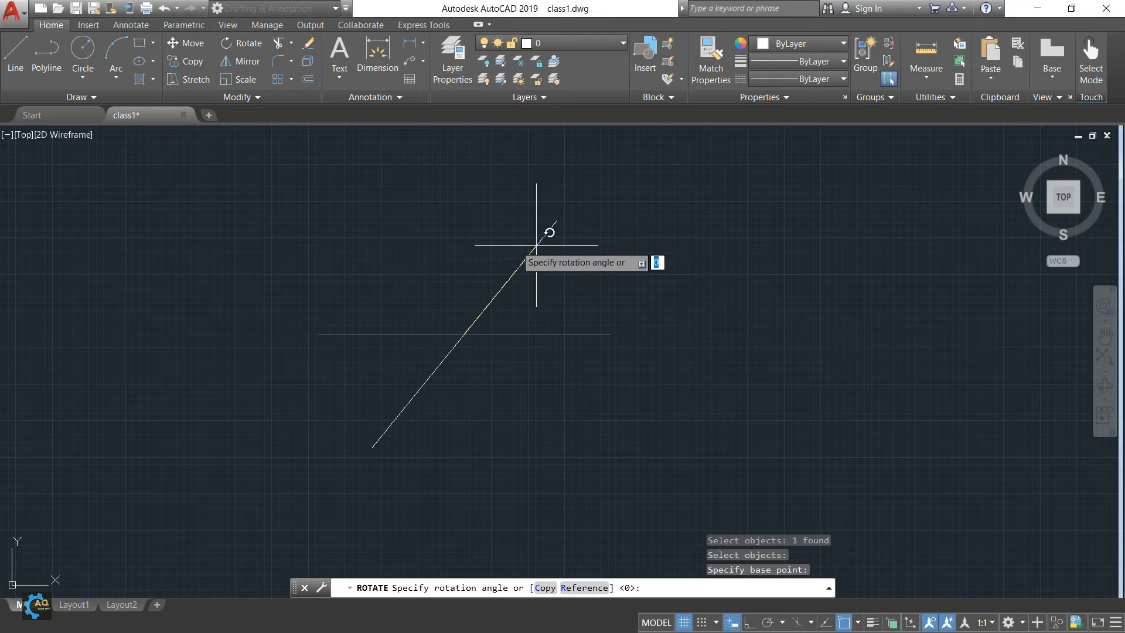
pyautogui.click(751, 622)
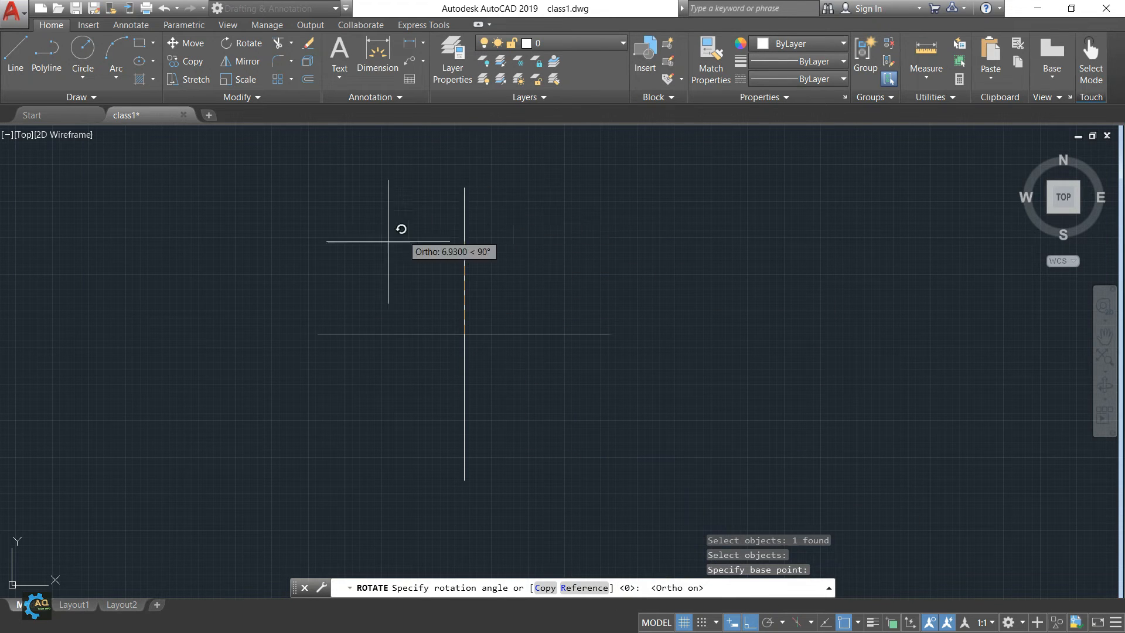
pyautogui.press('F10')
pyautogui.press('F10')
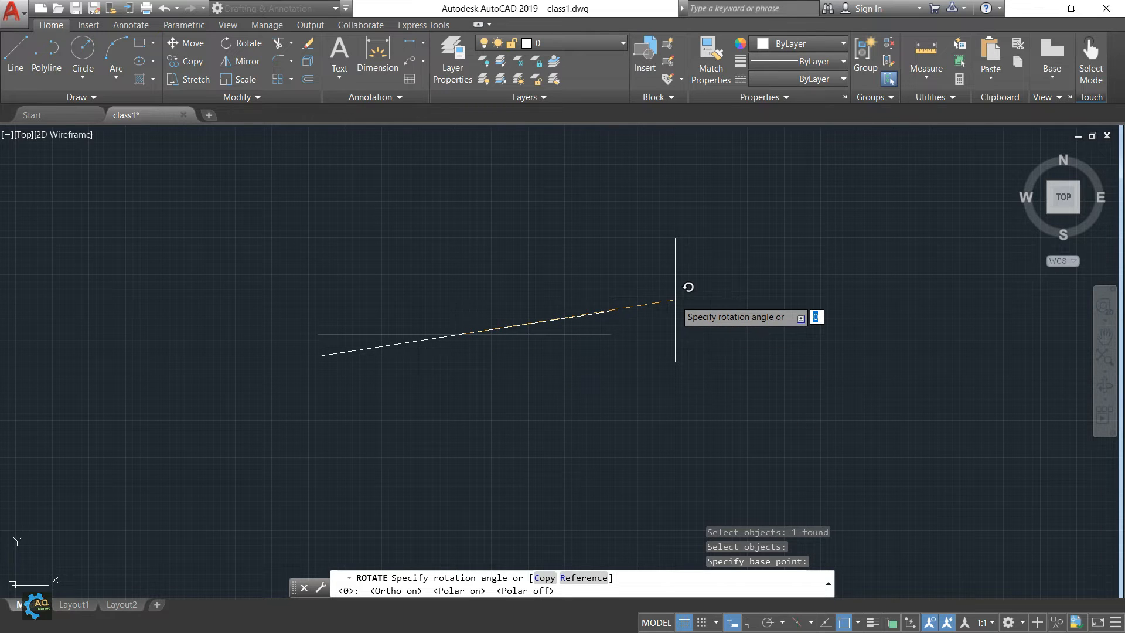
pyautogui.write('45')
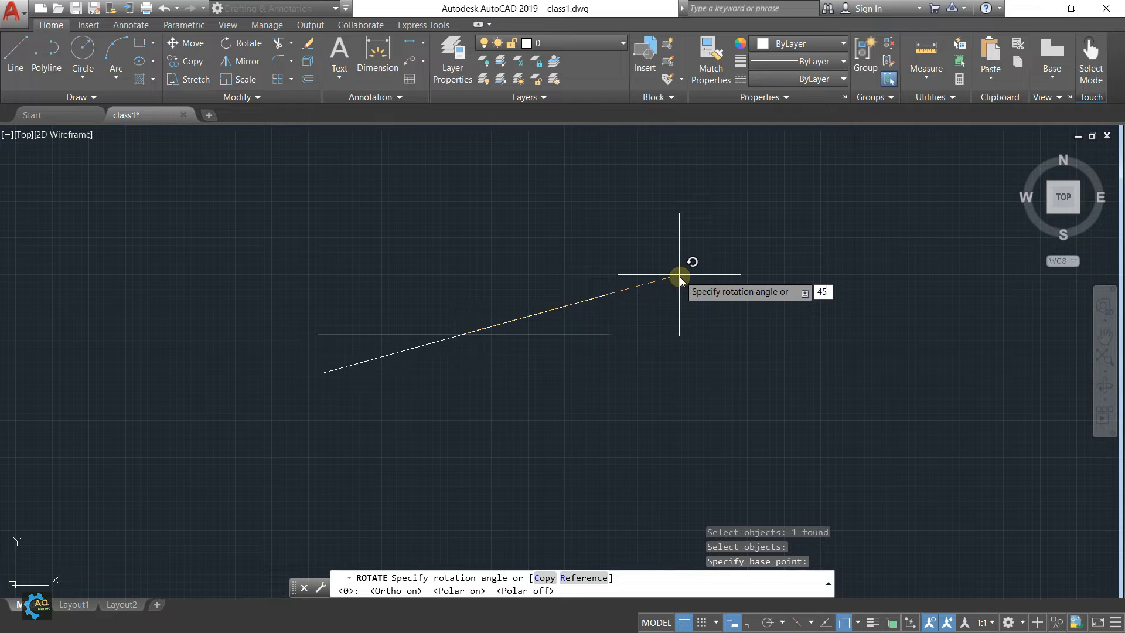
pyautogui.press('Return')
# Erase the 45-degree rotated line from the drawing.
pyautogui.moveTo(362, 441); pyautogui.dragTo(361, 412, button='middle')
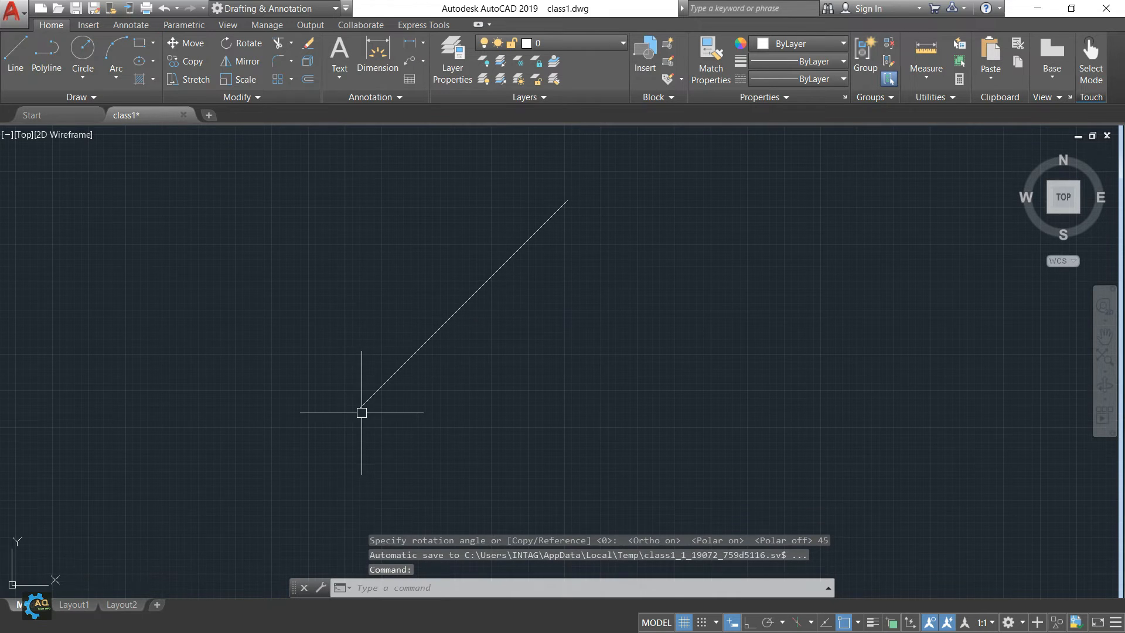
pyautogui.moveTo(446, 365); pyautogui.dragTo(432, 384, button='middle')
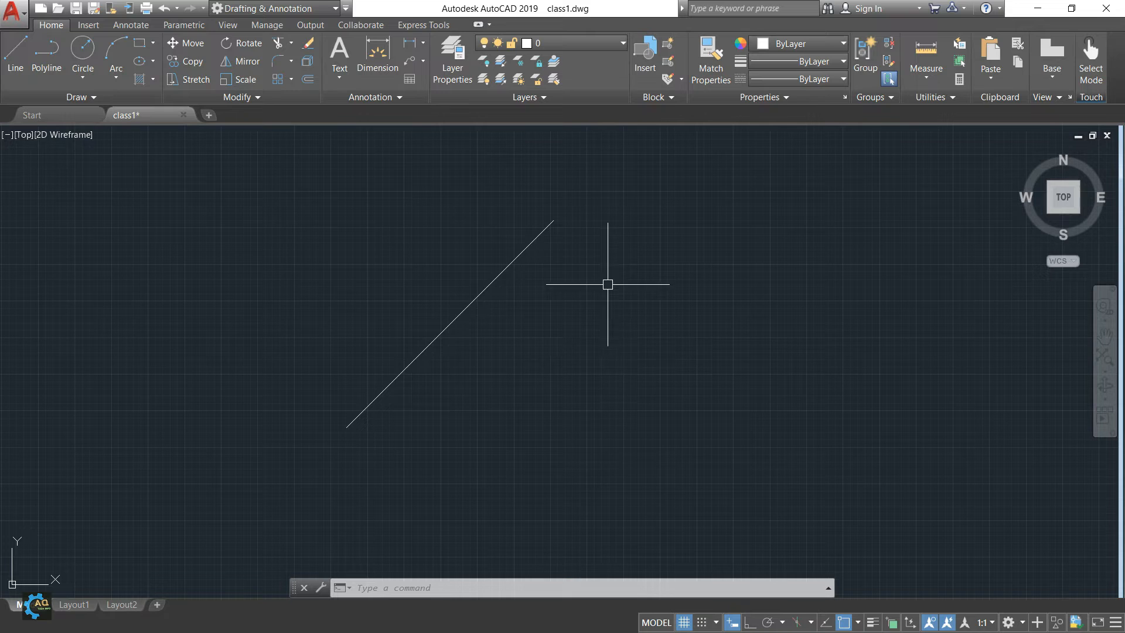
pyautogui.moveTo(566, 284); pyautogui.dragTo(635, 295, button='middle')
pyautogui.click(652, 276)
pyautogui.click(461, 354)
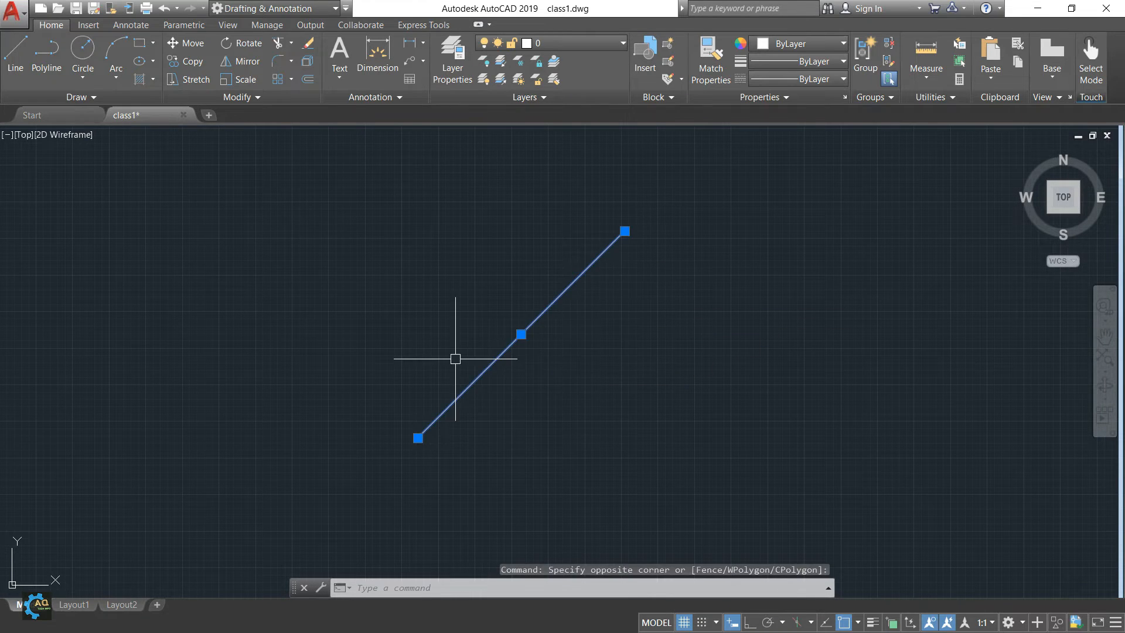
pyautogui.press('Delete')
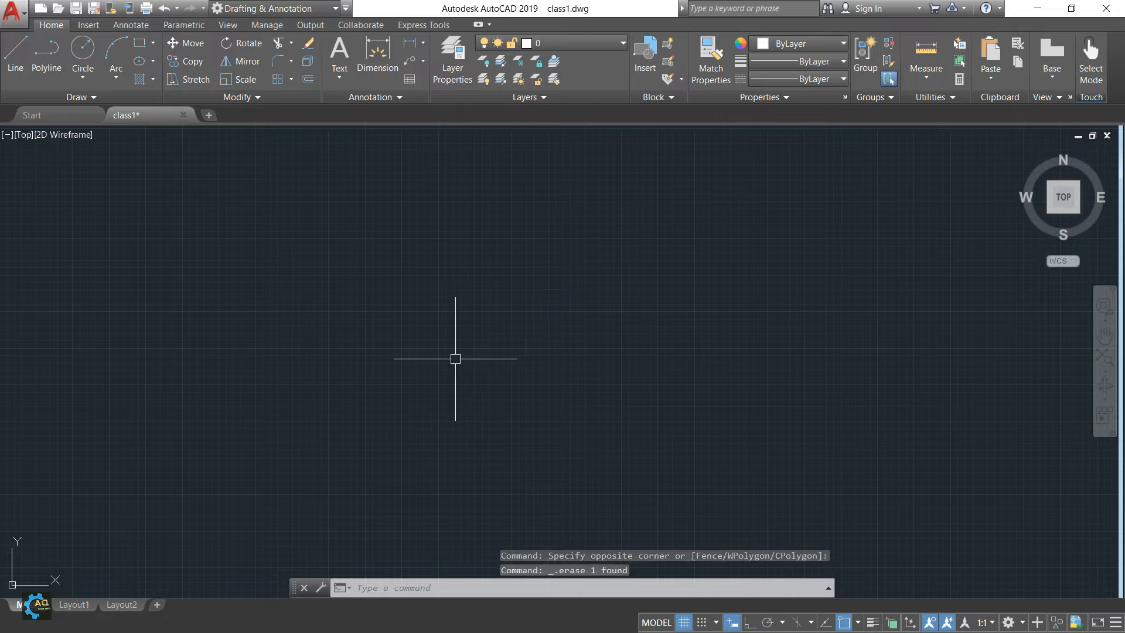
# Draw a horizontal 20-unit line to the right with ortho mode on, and end the Line command.
pyautogui.write('l')
pyautogui.press('Return')
pyautogui.click(402, 292)
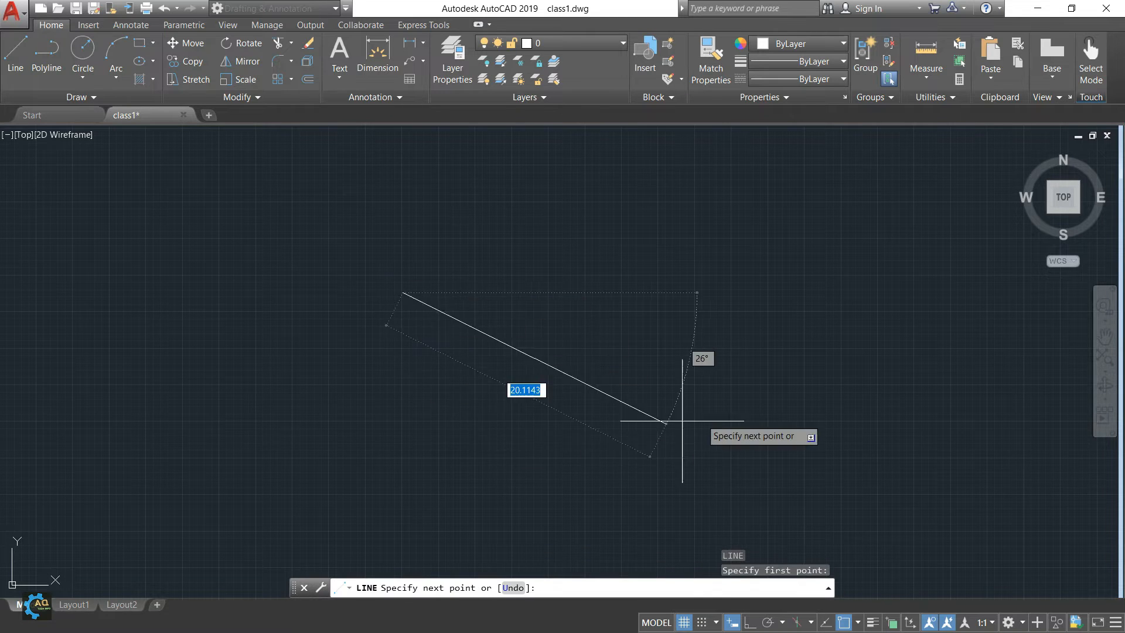
pyautogui.click(751, 622)
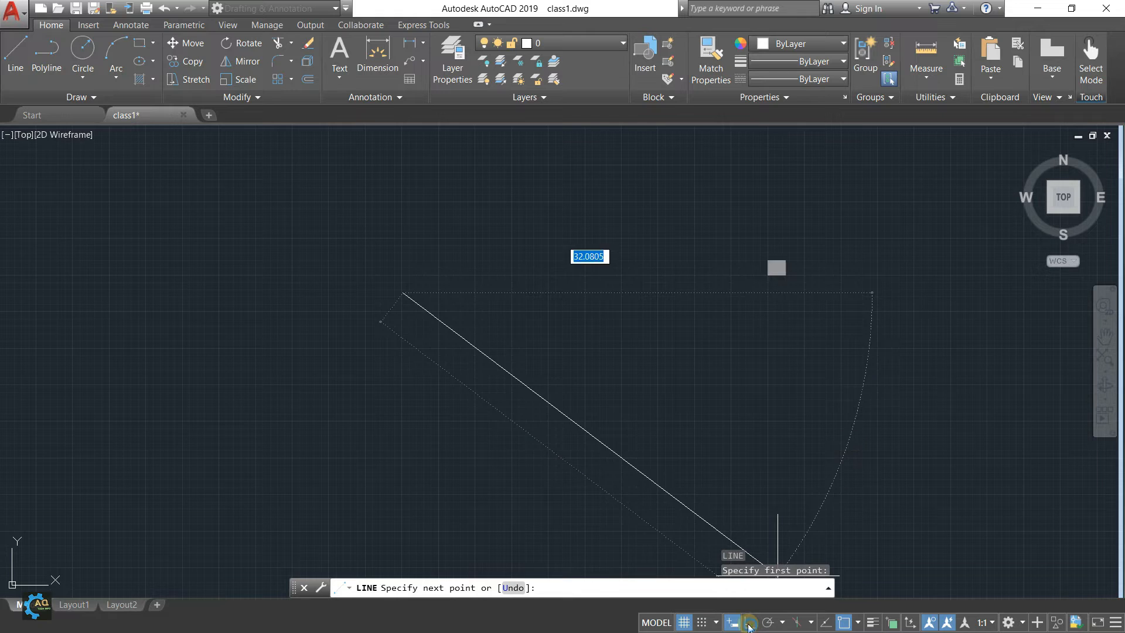
pyautogui.moveTo(770, 348); pyautogui.dragTo(709, 386, button='middle')
pyautogui.write('20')
pyautogui.press('Return')
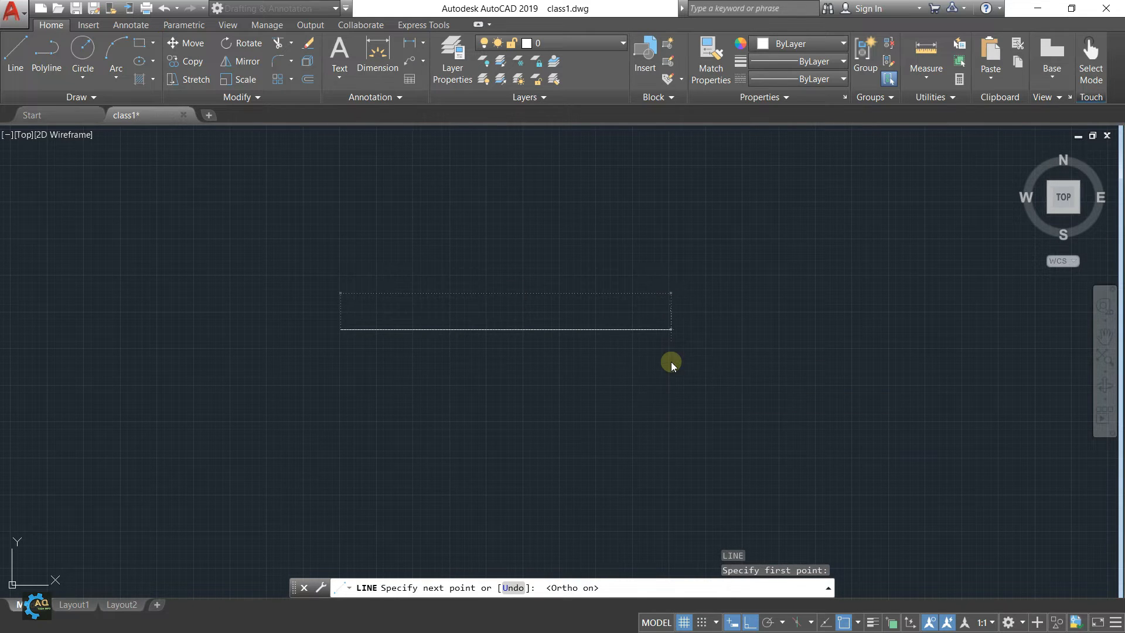
pyautogui.press('Escape')
pyautogui.moveTo(607, 394); pyautogui.dragTo(630, 406, button='middle')
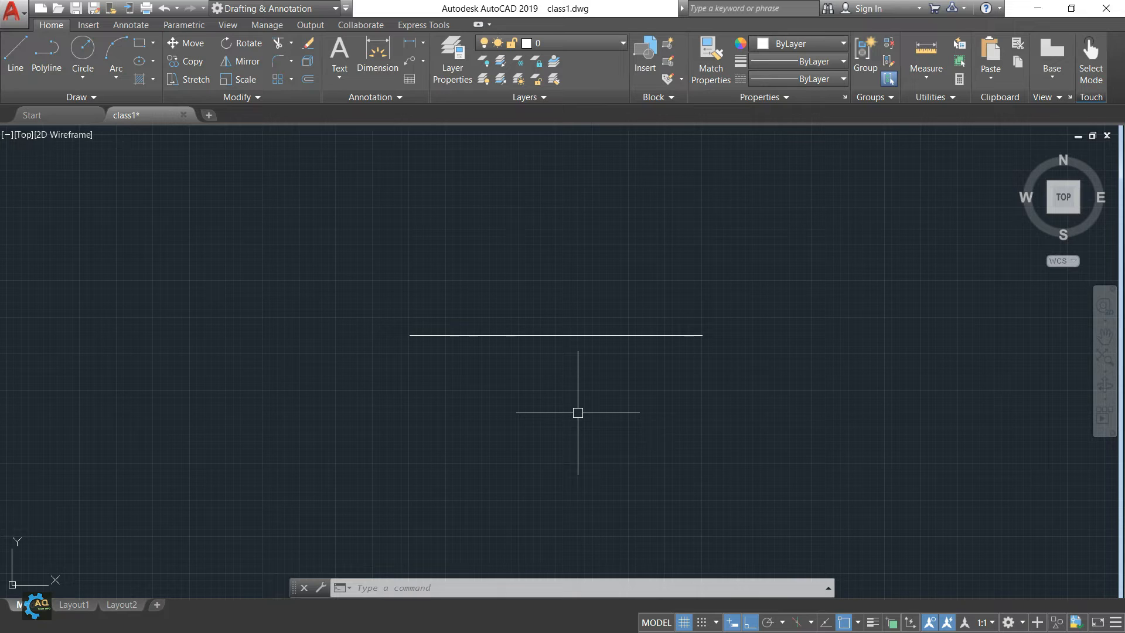
pyautogui.moveTo(581, 413)
pyautogui.mouseDown(button='middle')
pyautogui.moveTo(533, 424)
pyautogui.moveTo(541, 414)
pyautogui.mouseUp(button='middle')
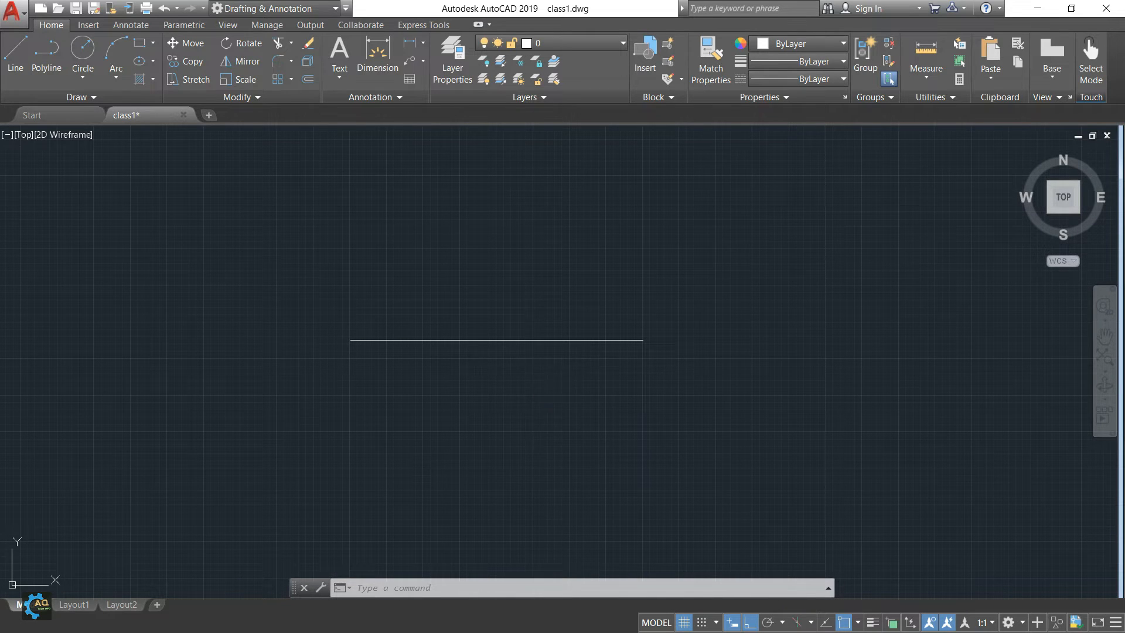
# Draw a separate vertical 20-unit line downward, to the right of the horizontal line.
pyautogui.write('l')
pyautogui.press('Return')
pyautogui.click(752, 188)
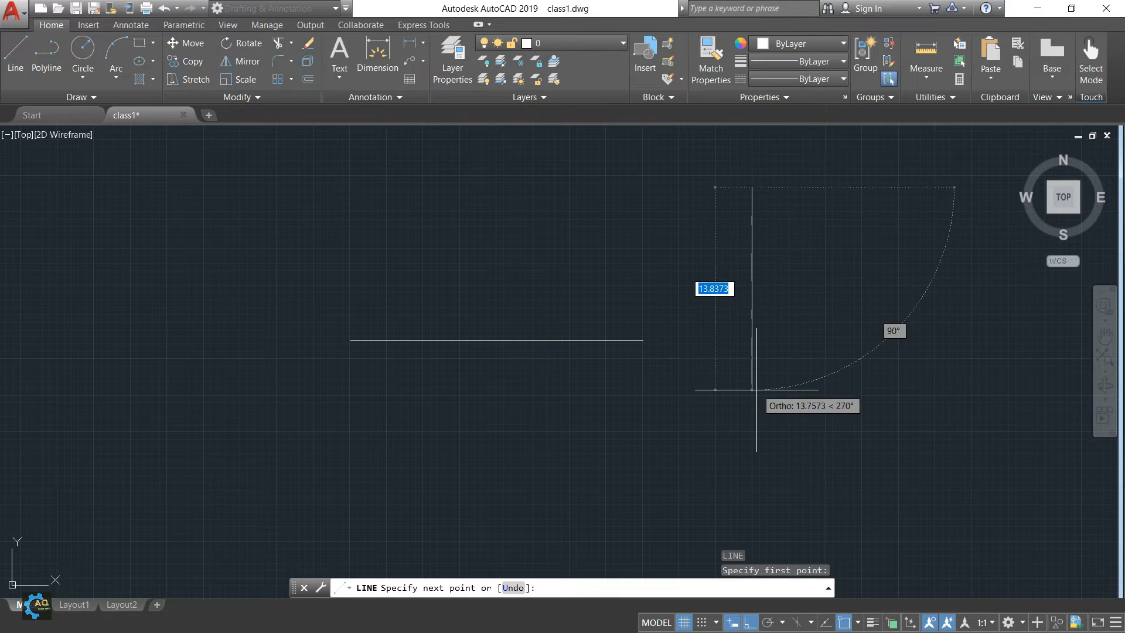
pyautogui.write('20')
pyautogui.press('Return')
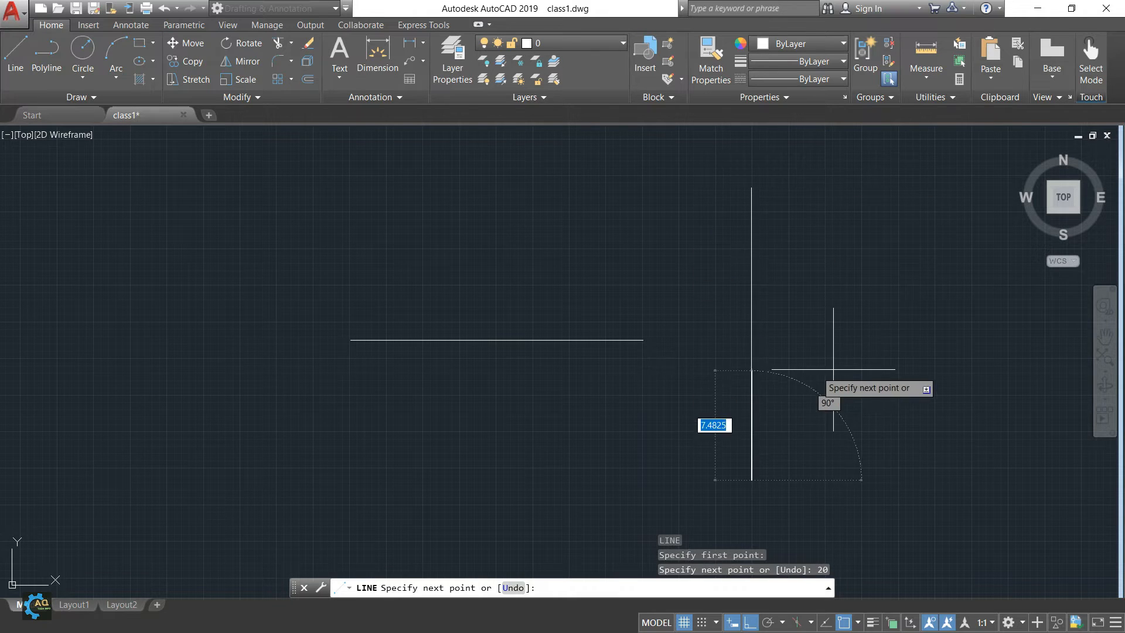
pyautogui.press('Escape')
# Move the vertical line from its midpoint onto the midpoint of the horizontal line.
pyautogui.write('M')
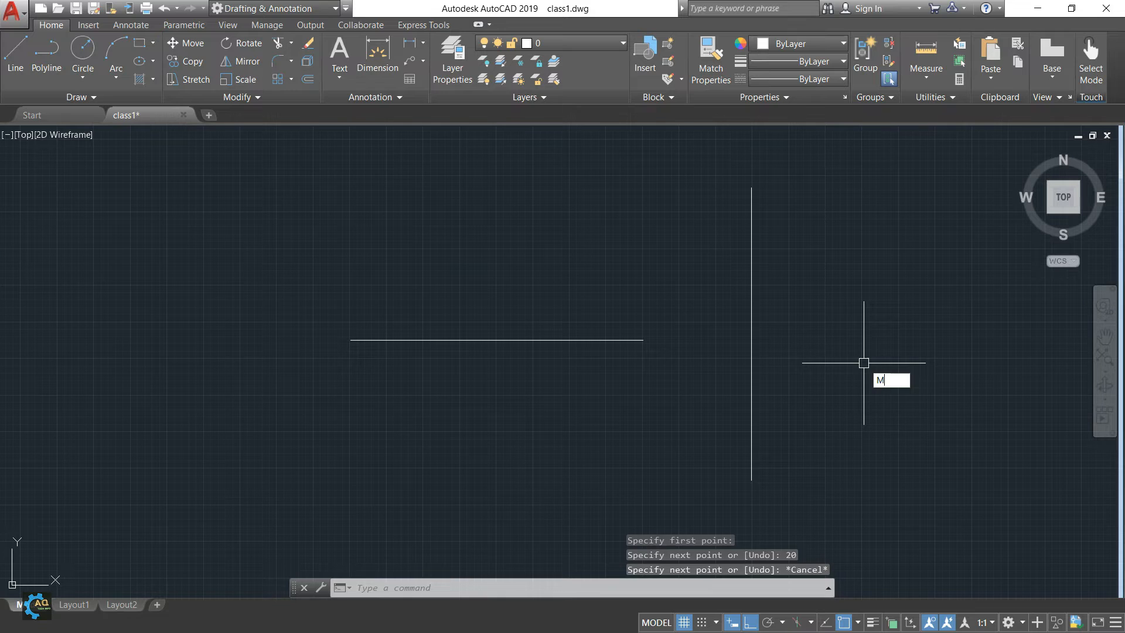
pyautogui.press('Return')
pyautogui.click(752, 319)
pyautogui.press('Return')
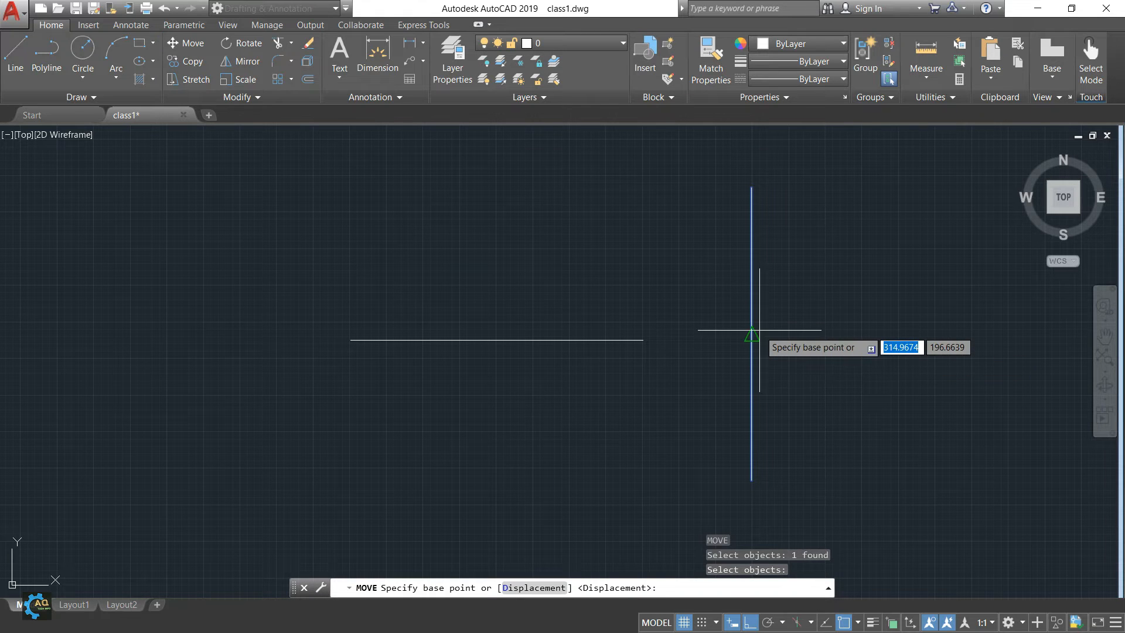
pyautogui.click(753, 333)
pyautogui.click(499, 341)
pyautogui.moveTo(648, 374); pyautogui.dragTo(764, 372, button='middle')
# Erase the vertical line, keeping only the horizontal line.
pyautogui.click(626, 297)
pyautogui.click(577, 293)
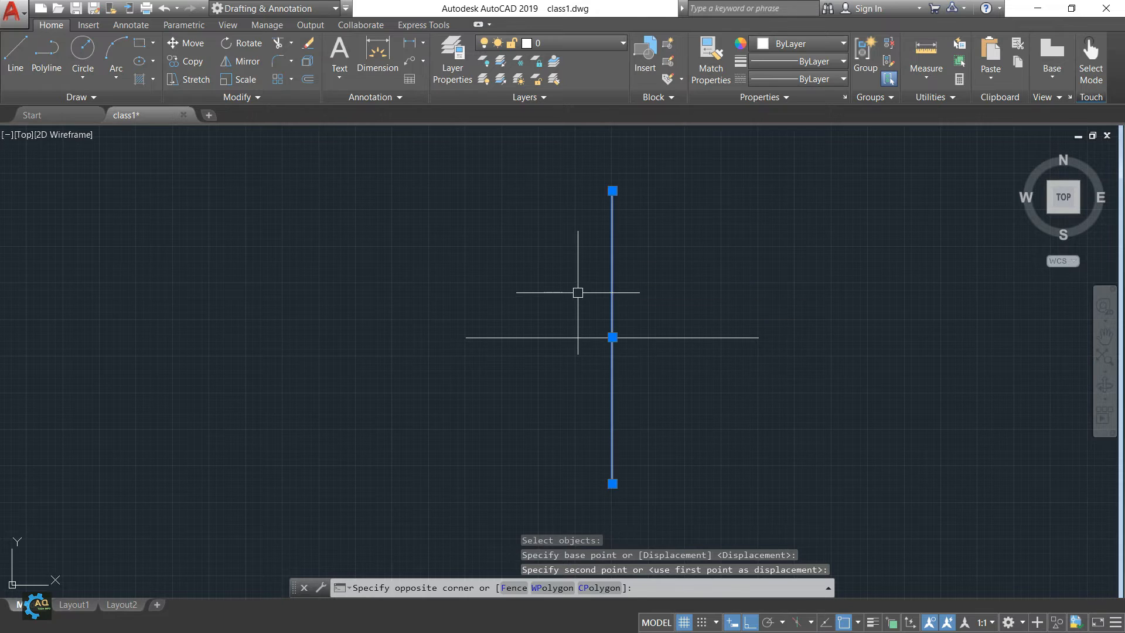
pyautogui.press('Delete')
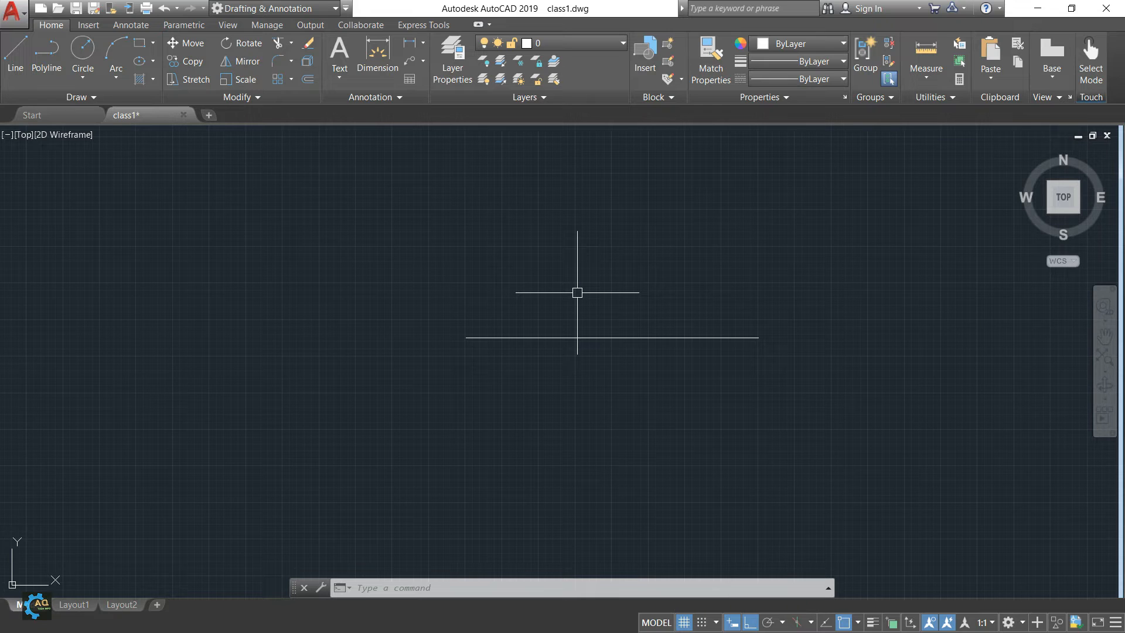
pyautogui.moveTo(634, 322); pyautogui.dragTo(571, 342, button='middle')
pyautogui.moveTo(679, 279); pyautogui.dragTo(595, 306, button='middle')
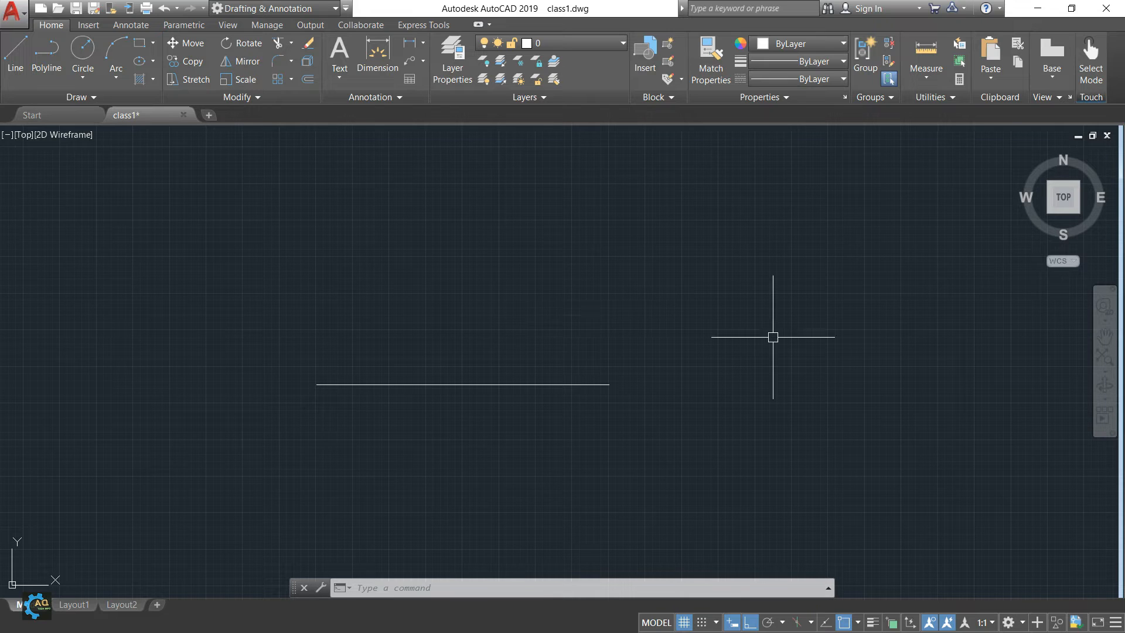
pyautogui.moveTo(615, 284); pyautogui.dragTo(620, 256, button='middle')
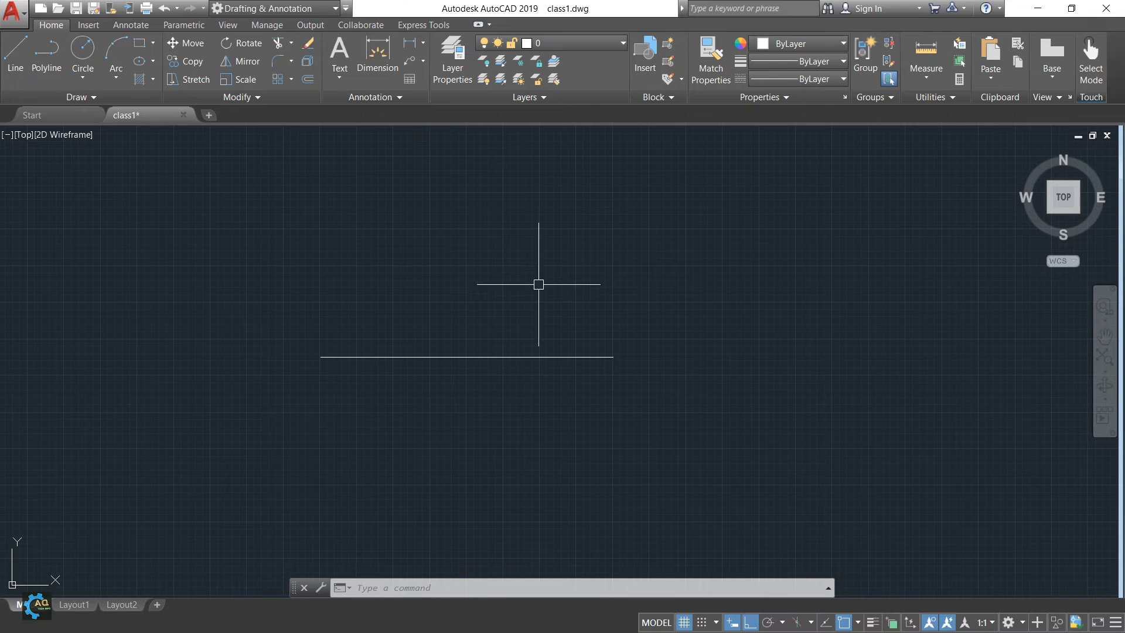
pyautogui.moveTo(523, 289)
pyautogui.mouseDown(button='middle')
pyautogui.moveTo(555, 259)
pyautogui.moveTo(577, 283)
pyautogui.mouseUp(button='middle')
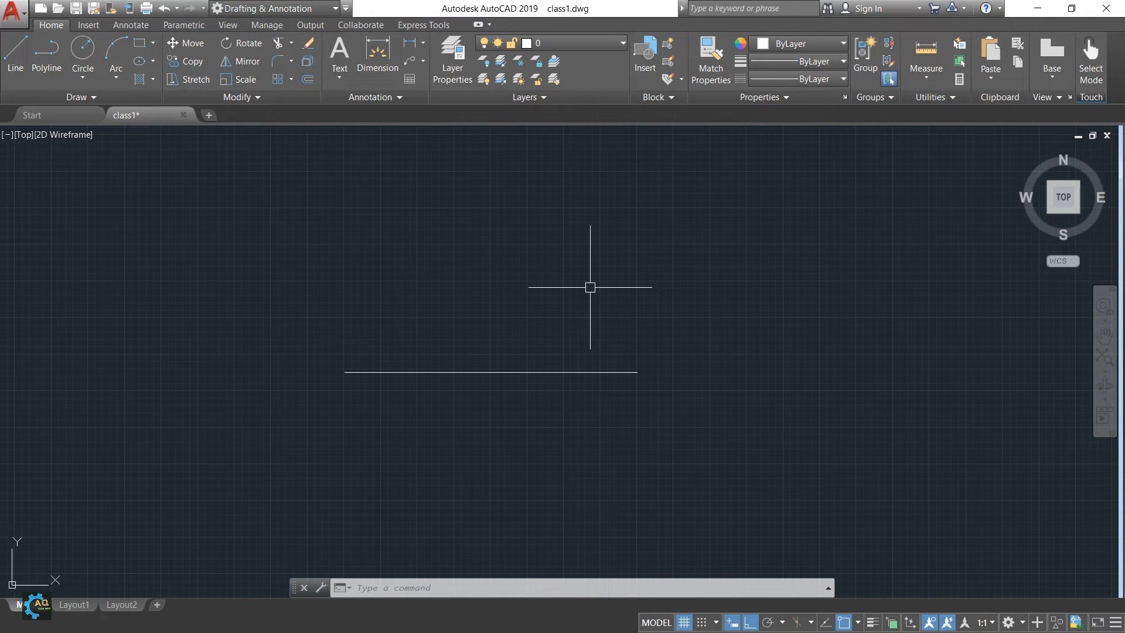
pyautogui.moveTo(589, 287); pyautogui.dragTo(577, 285, button='middle')
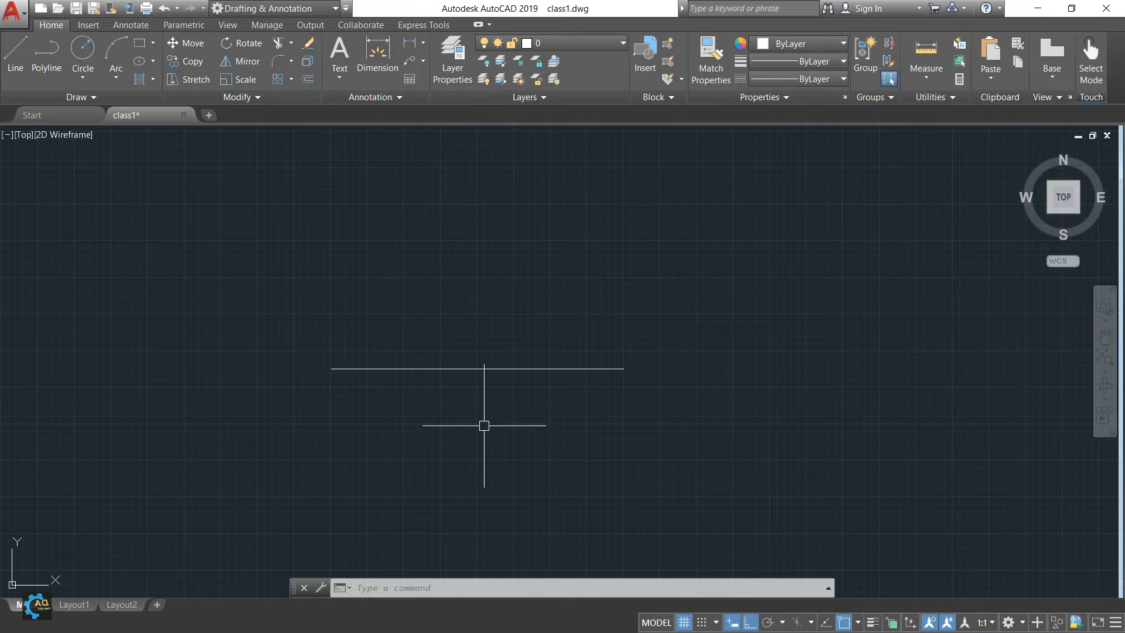
pyautogui.moveTo(514, 333); pyautogui.dragTo(496, 365, button='middle')
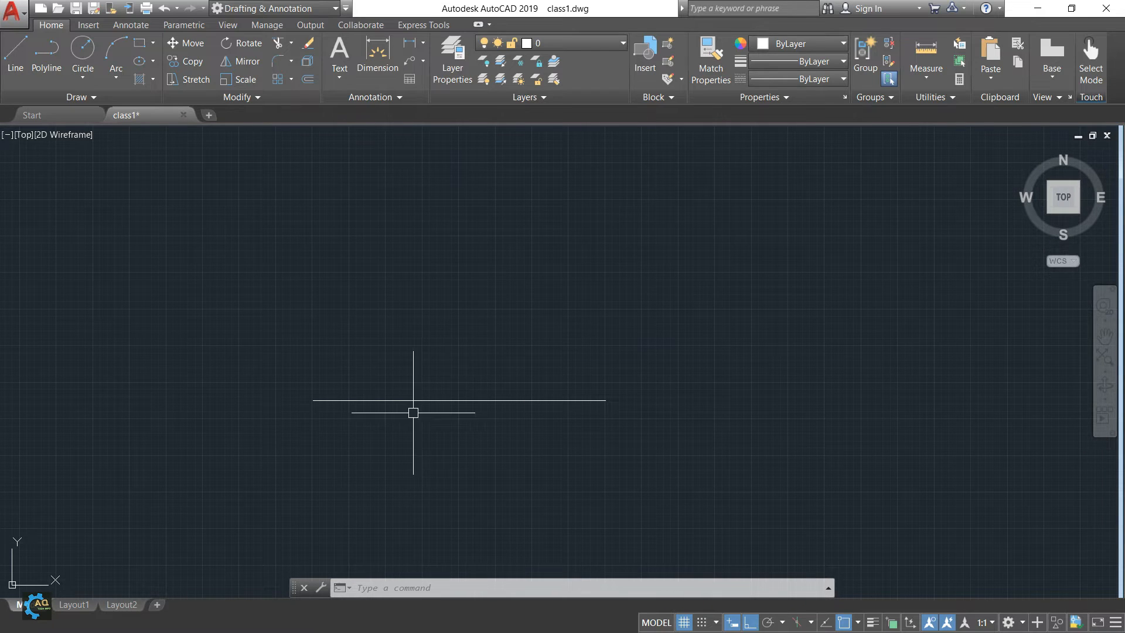
pyautogui.moveTo(518, 422); pyautogui.dragTo(525, 399, button='middle')
pyautogui.moveTo(519, 449); pyautogui.dragTo(542, 450, button='middle')
pyautogui.write('c')
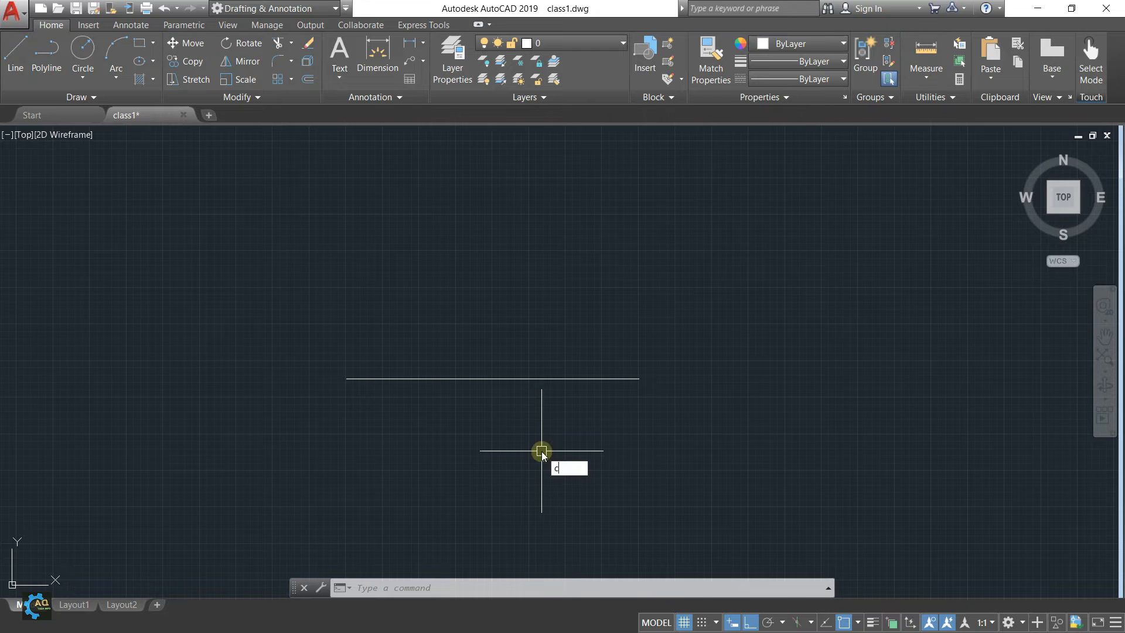
pyautogui.press('Escape')
# Rotate a copy of the horizontal line to 270 degrees about its midpoint, using Rotate's Copy option and keeping the original.
pyautogui.write('ro')
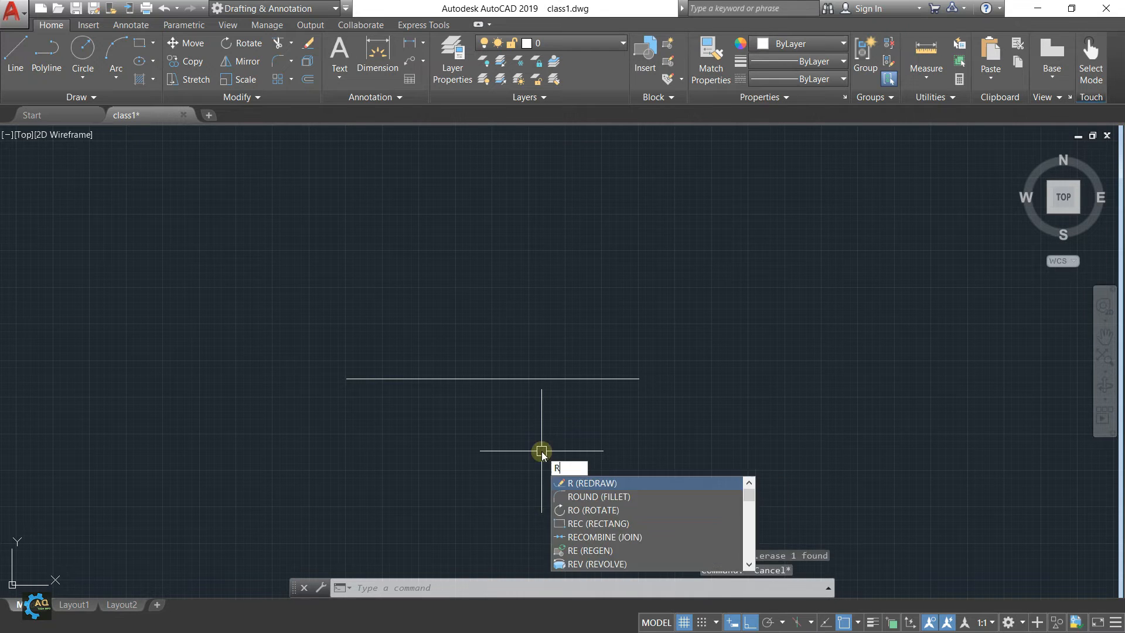
pyautogui.press('Return')
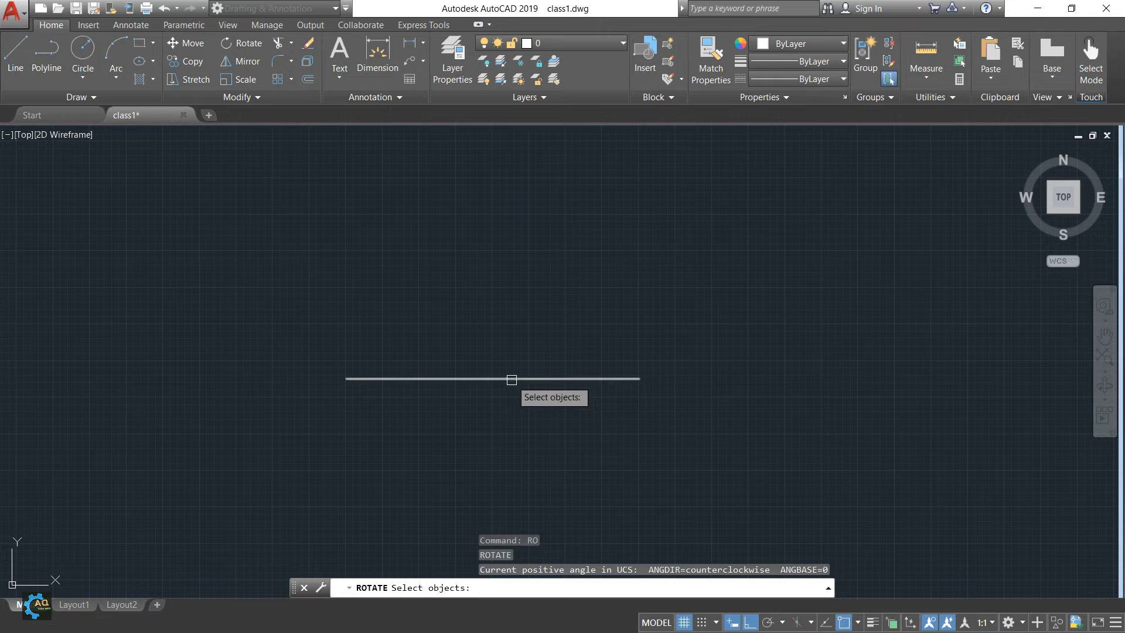
pyautogui.click(515, 378)
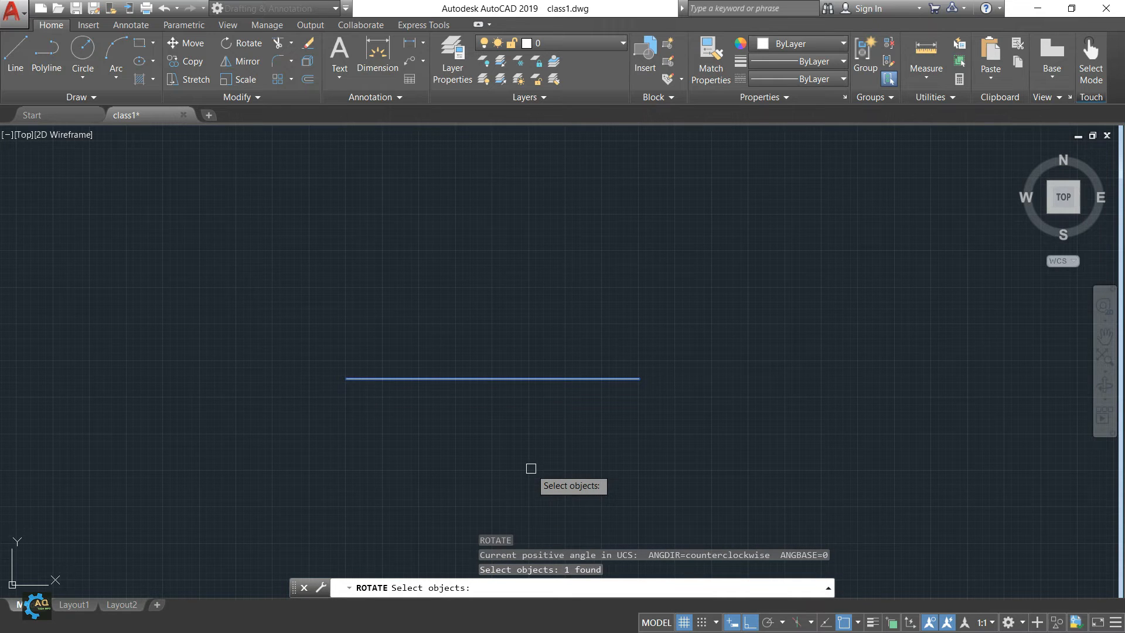
pyautogui.press('Return')
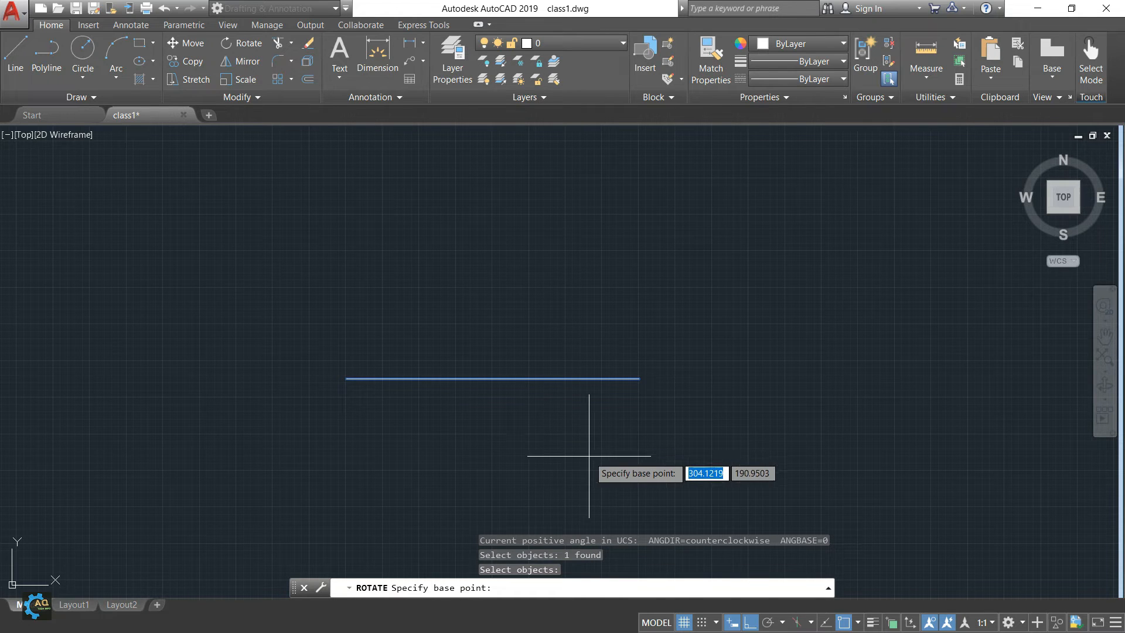
pyautogui.click(493, 378)
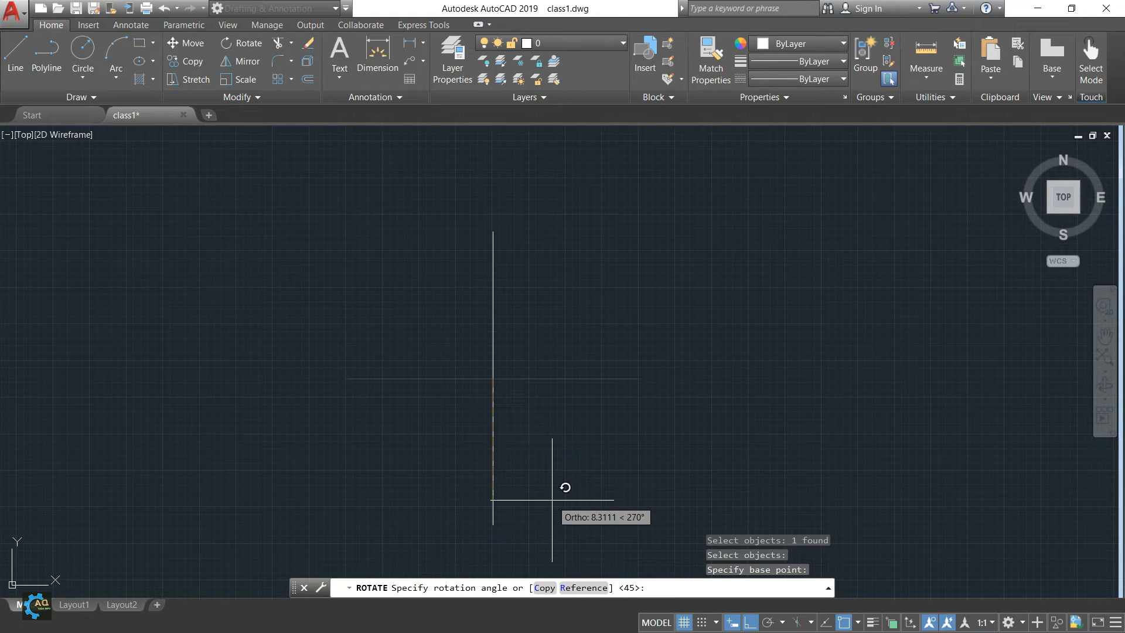
pyautogui.write('co')
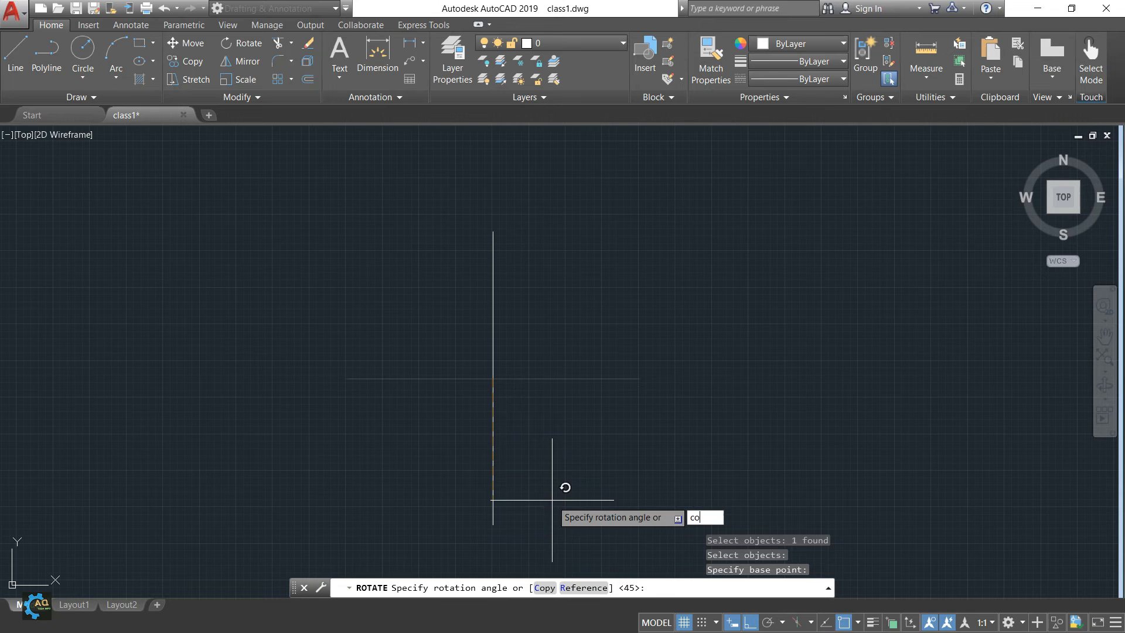
pyautogui.press('Return')
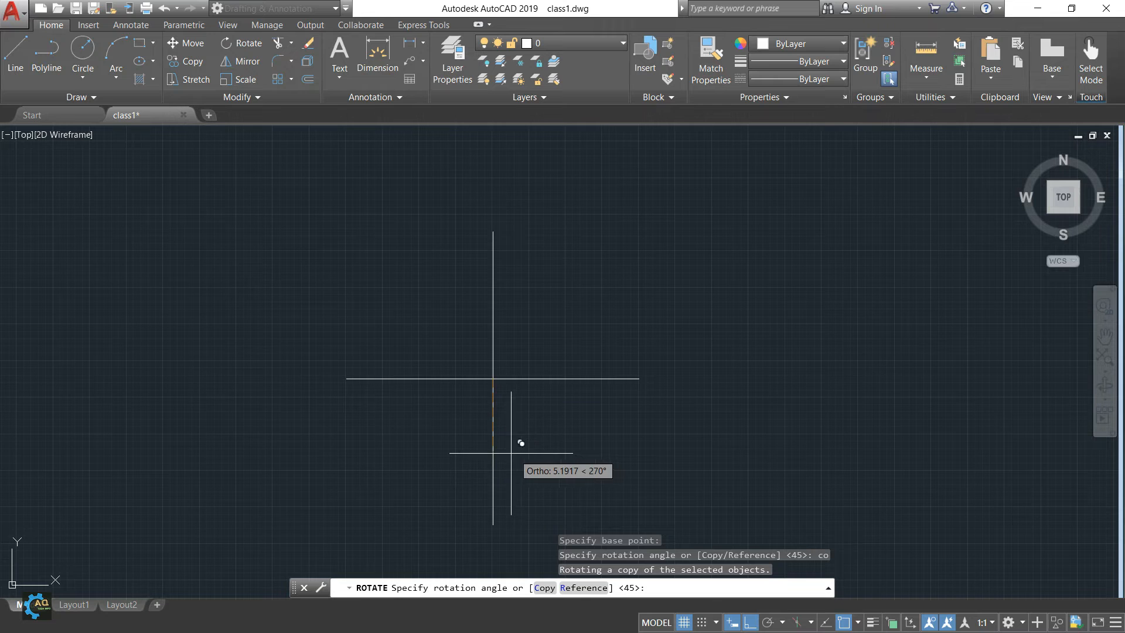
pyautogui.click(582, 474)
pyautogui.moveTo(570, 449); pyautogui.dragTo(565, 423, button='middle')
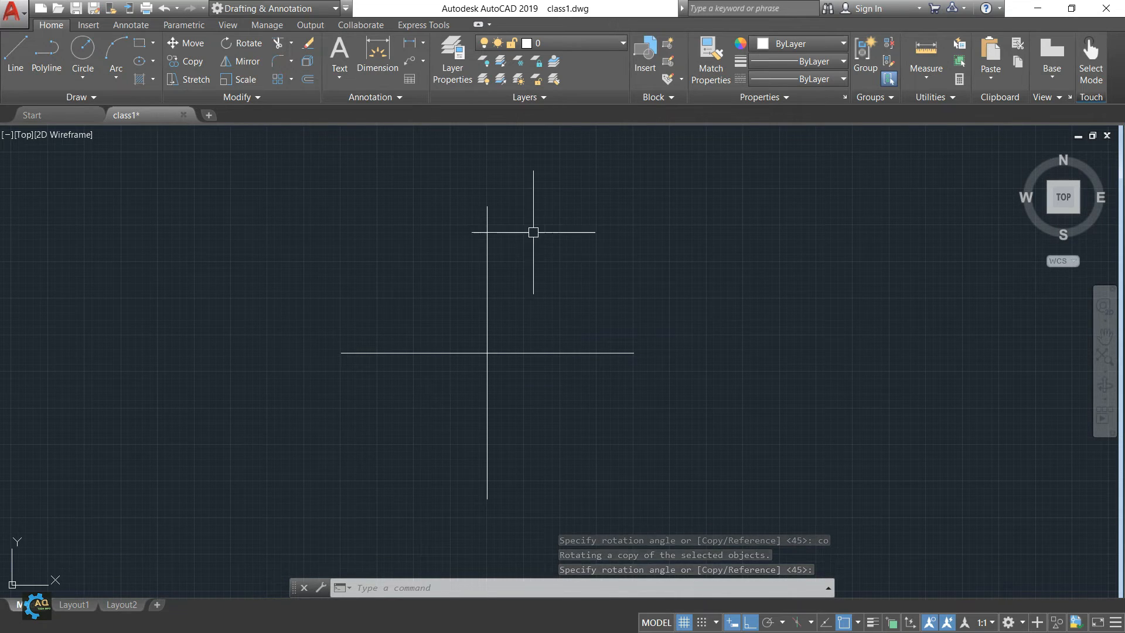
# Erase the vertical rotated copy, leaving the original horizontal line.
pyautogui.click(507, 214)
pyautogui.click(470, 239)
pyautogui.press('Delete')
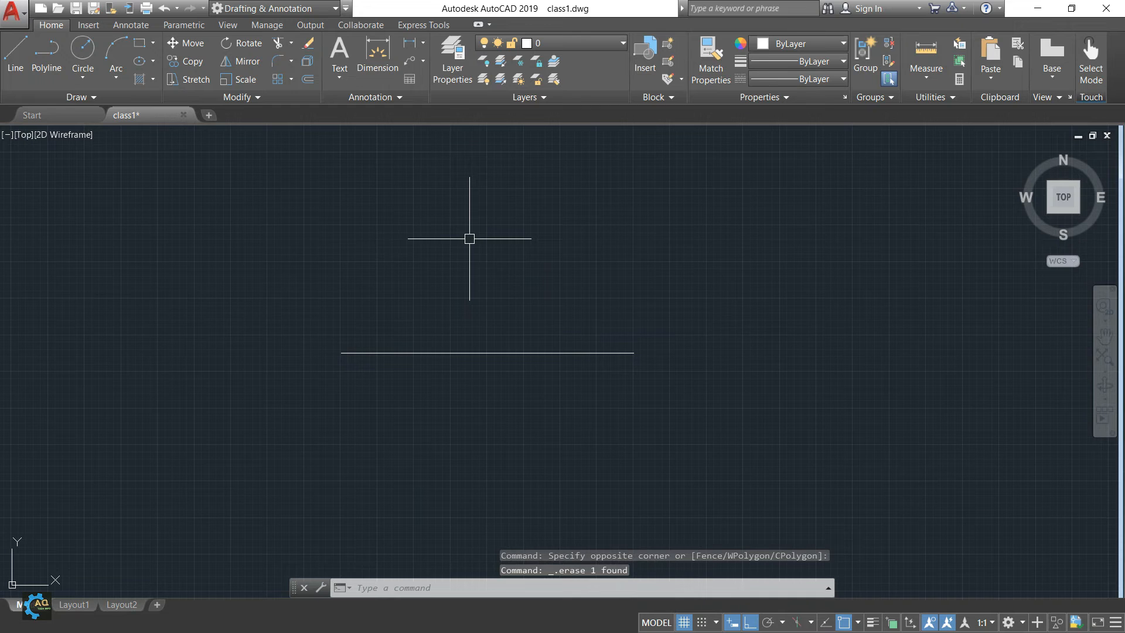
# Rotate a copy of the horizontal line to 270 degrees about its midpoint, using the Copy option to form a cross.
pyautogui.write('RO')
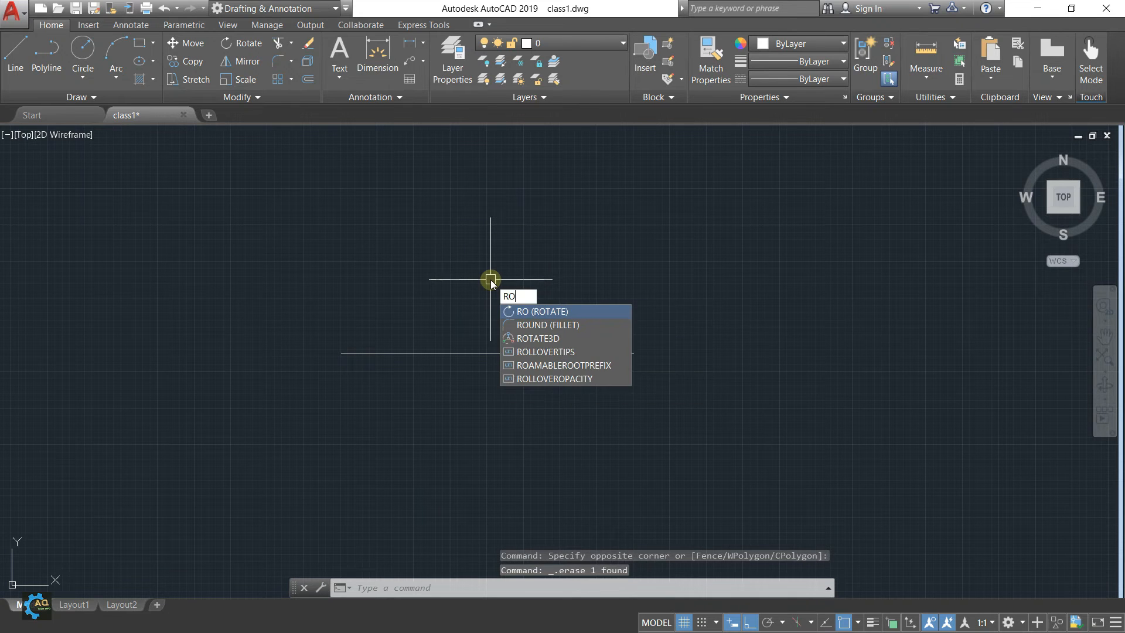
pyautogui.press('Return')
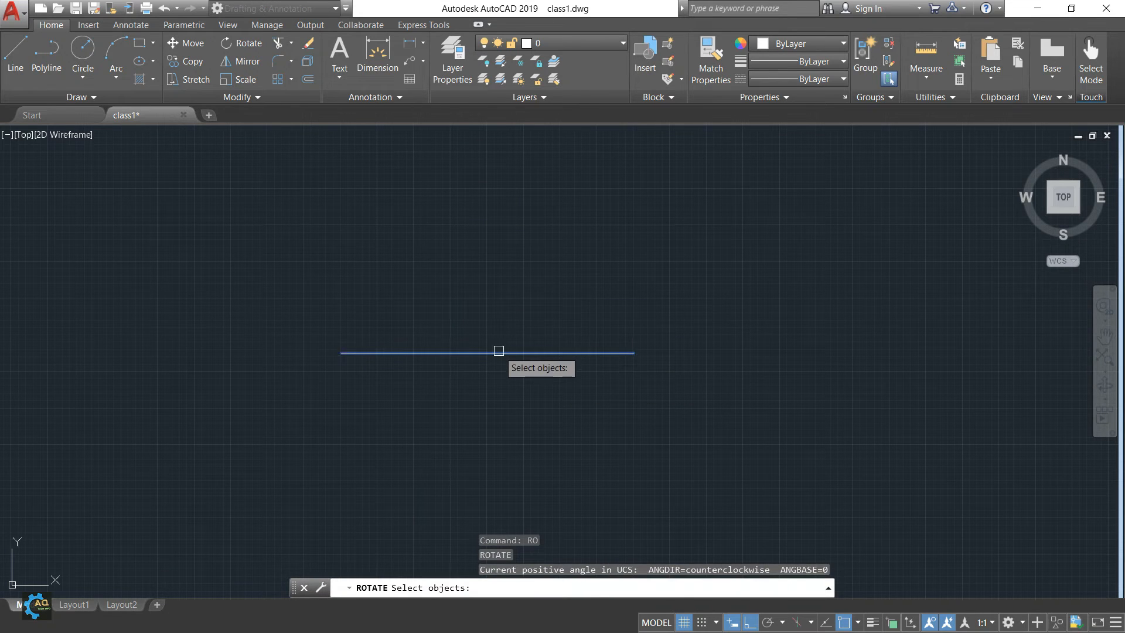
pyautogui.click(491, 352)
pyautogui.press('Return')
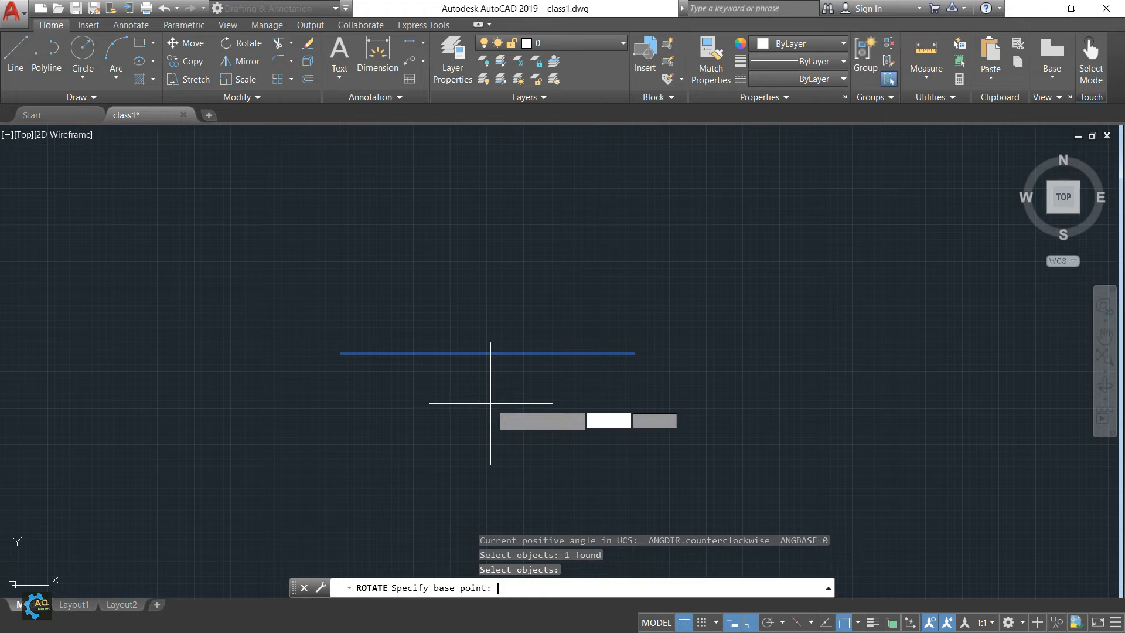
pyautogui.click(488, 352)
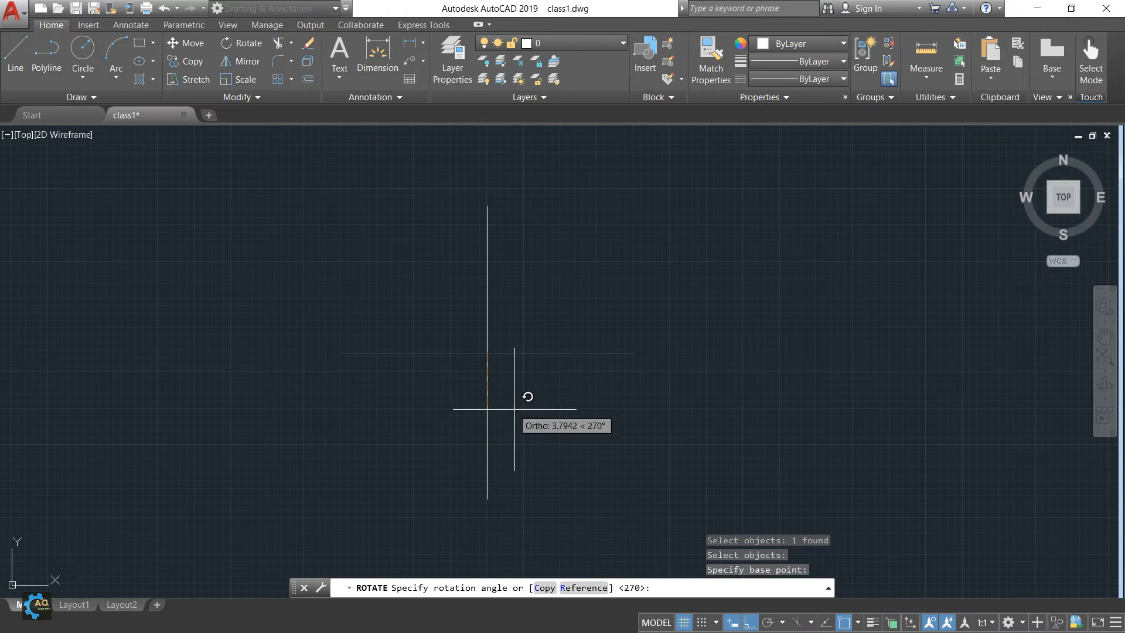
pyautogui.write('co')
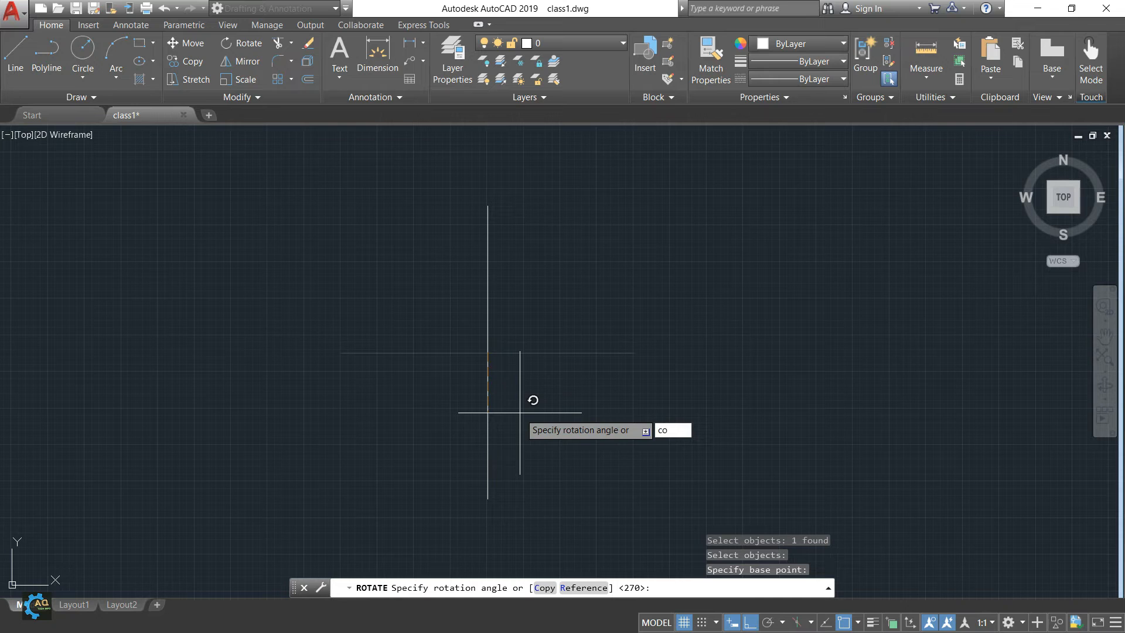
pyautogui.press('Return')
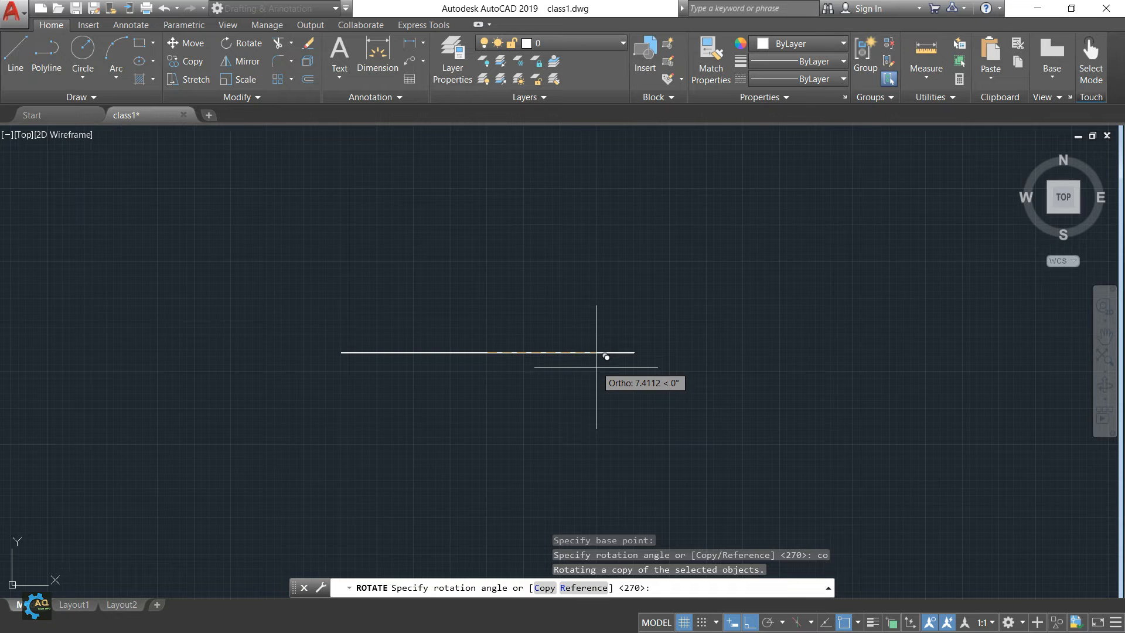
pyautogui.click(562, 453)
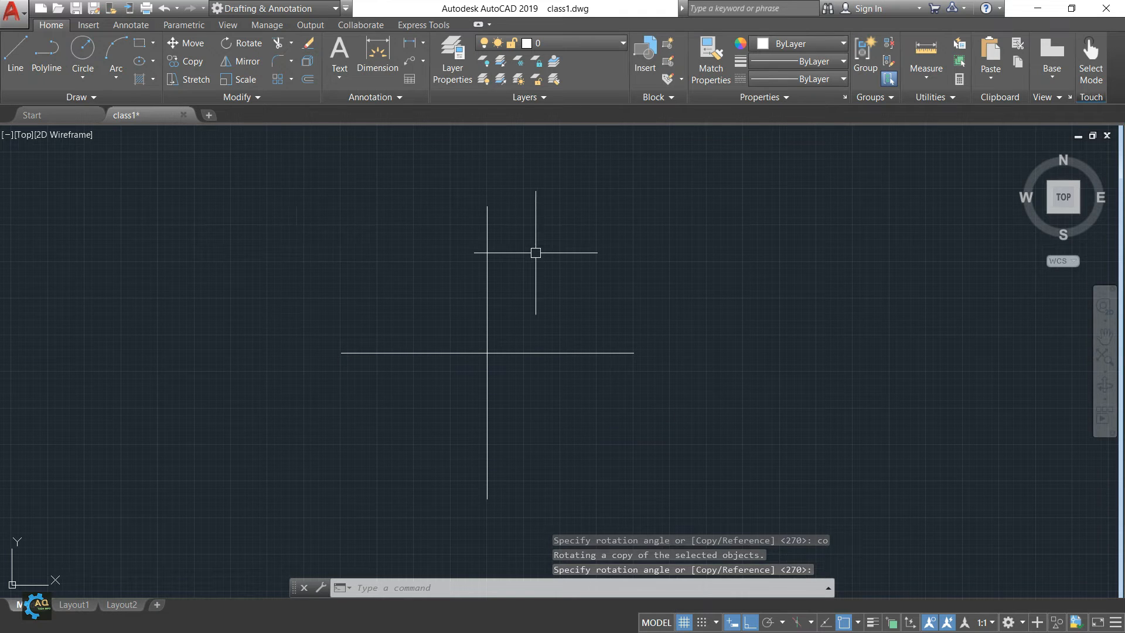
pyautogui.moveTo(472, 221); pyautogui.dragTo(465, 233, button='middle')
pyautogui.scroll(-2, 538, 284)
pyautogui.moveTo(537, 284); pyautogui.dragTo(583, 271, button='middle')
pyautogui.scroll(1, 531, 269)
pyautogui.moveTo(607, 317)
pyautogui.mouseDown(button='middle')
pyautogui.moveTo(628, 348)
pyautogui.moveTo(625, 319)
pyautogui.moveTo(636, 332)
pyautogui.mouseUp(button='middle')
pyautogui.moveTo(583, 291)
pyautogui.mouseDown(button='middle')
pyautogui.moveTo(586, 279)
pyautogui.moveTo(649, 355)
pyautogui.moveTo(650, 320)
pyautogui.moveTo(636, 301)
pyautogui.mouseUp(button='middle')
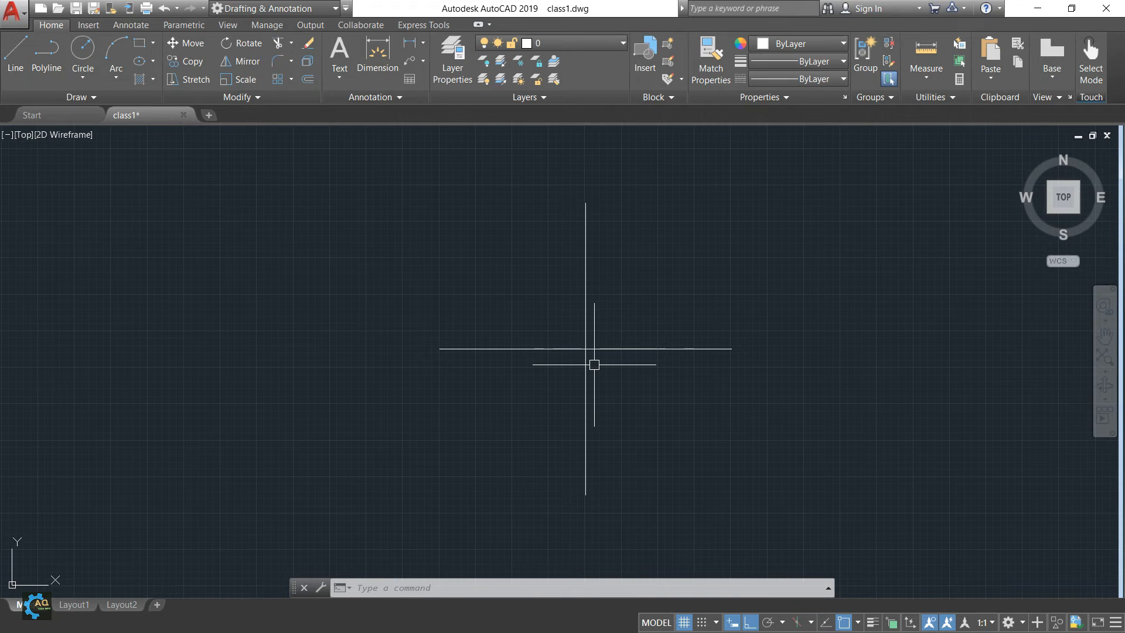
# Draw an inscribed 8-sided polygon centred where the lines cross, with its radius reaching the horizontal line's right endpoint.
pyautogui.press('F10')
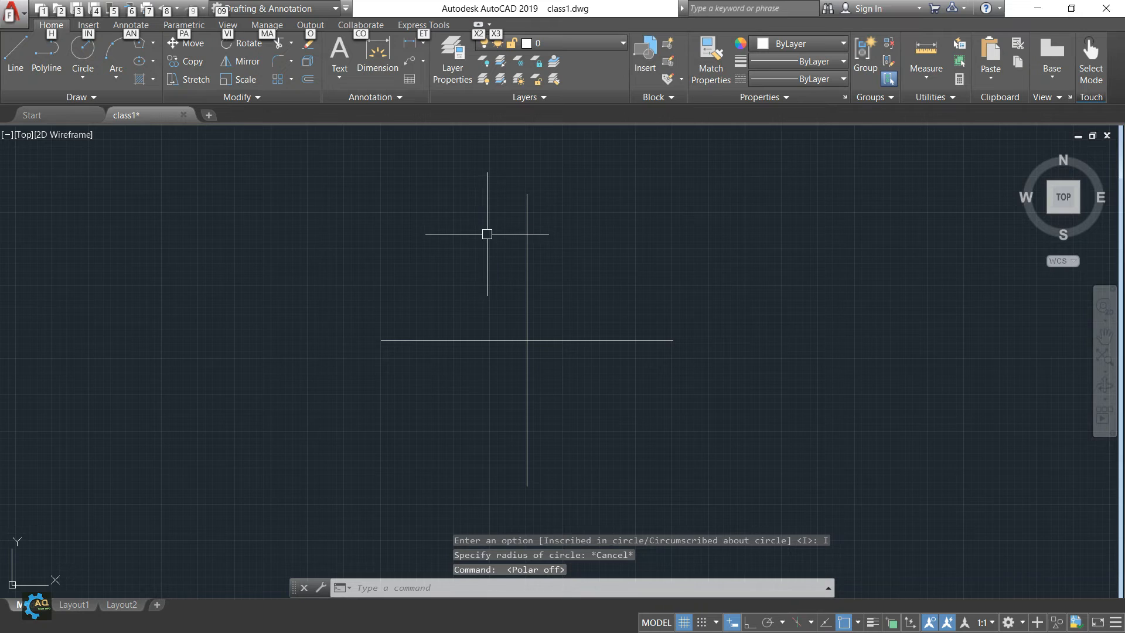
pyautogui.moveTo(487, 234)
pyautogui.mouseDown(button='middle')
pyautogui.moveTo(484, 256)
pyautogui.moveTo(509, 275)
pyautogui.mouseUp(button='middle')
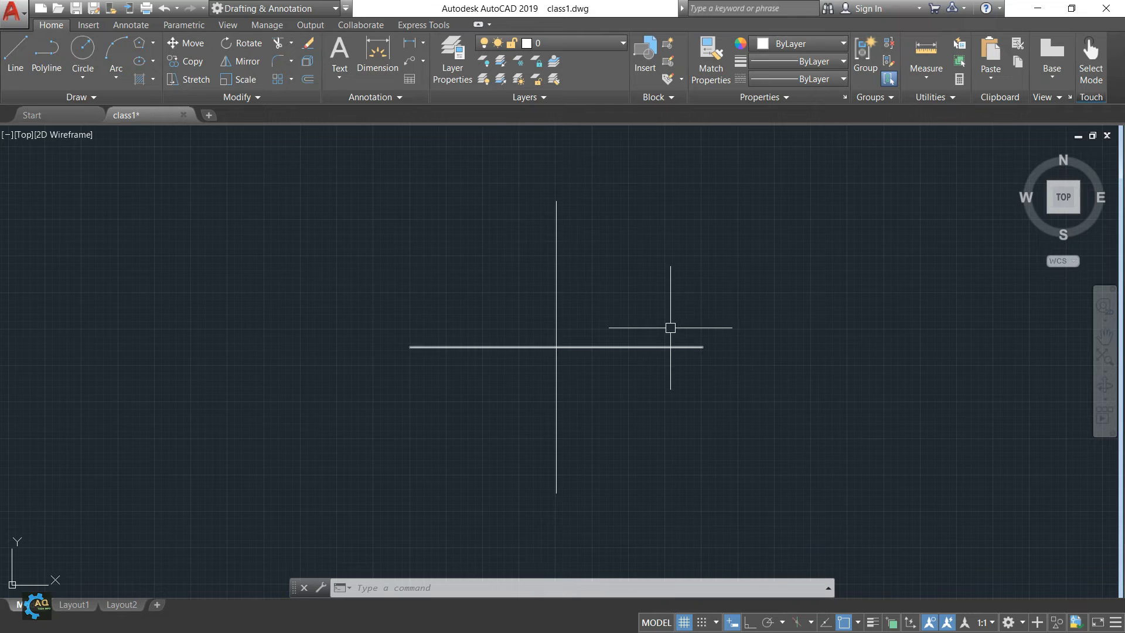
pyautogui.moveTo(522, 366); pyautogui.dragTo(498, 375, button='middle')
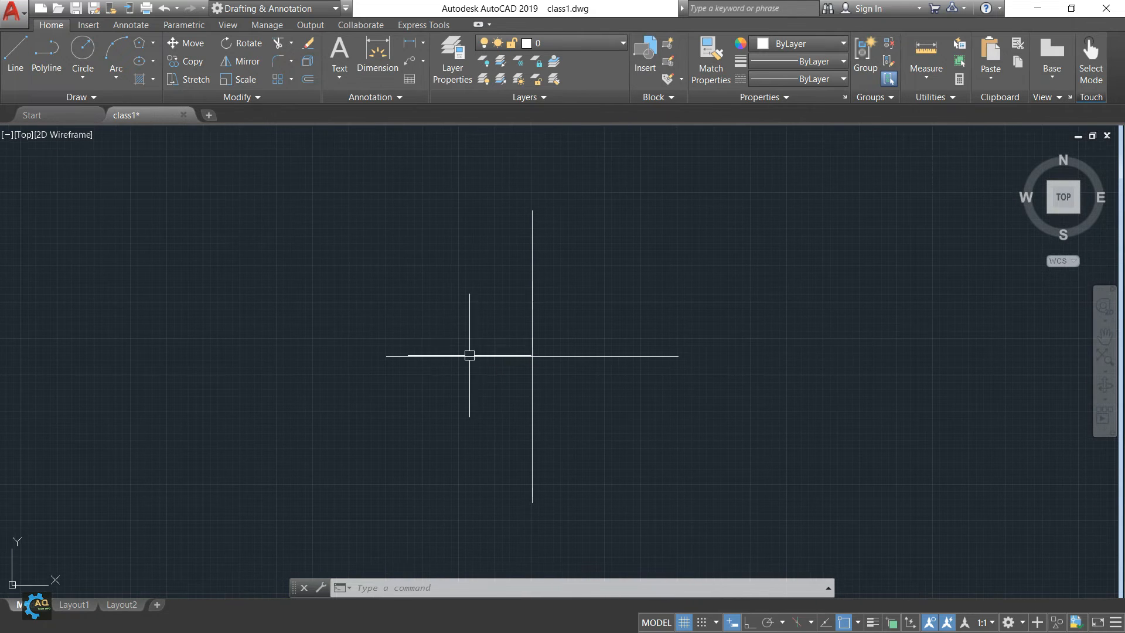
pyautogui.click(140, 49)
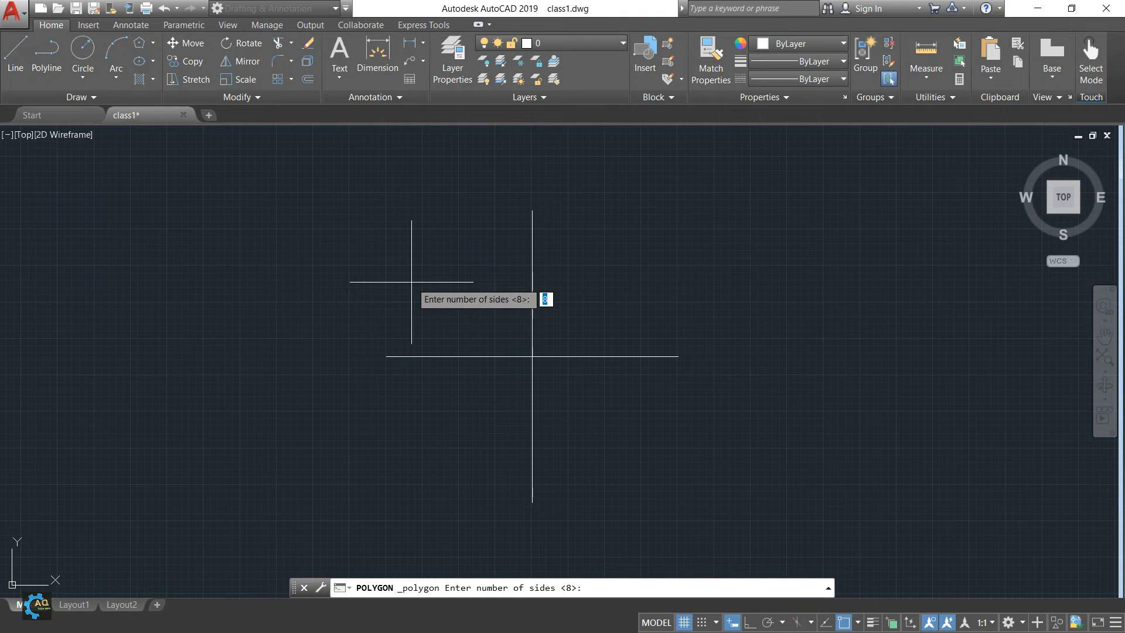
pyautogui.press('Return')
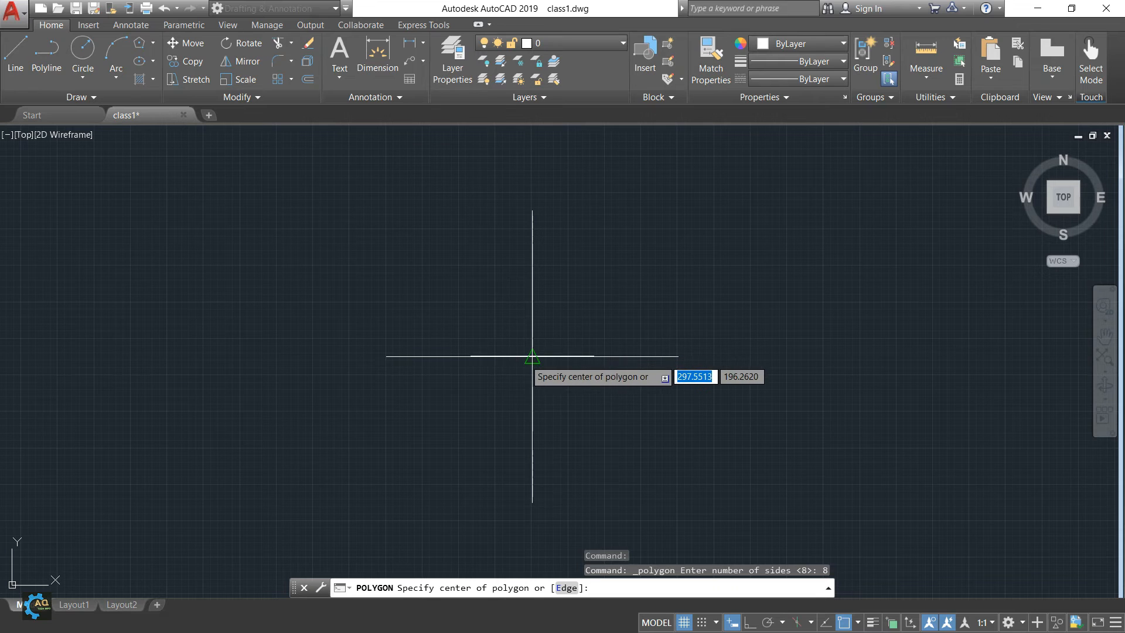
pyautogui.click(532, 357)
pyautogui.click(571, 396)
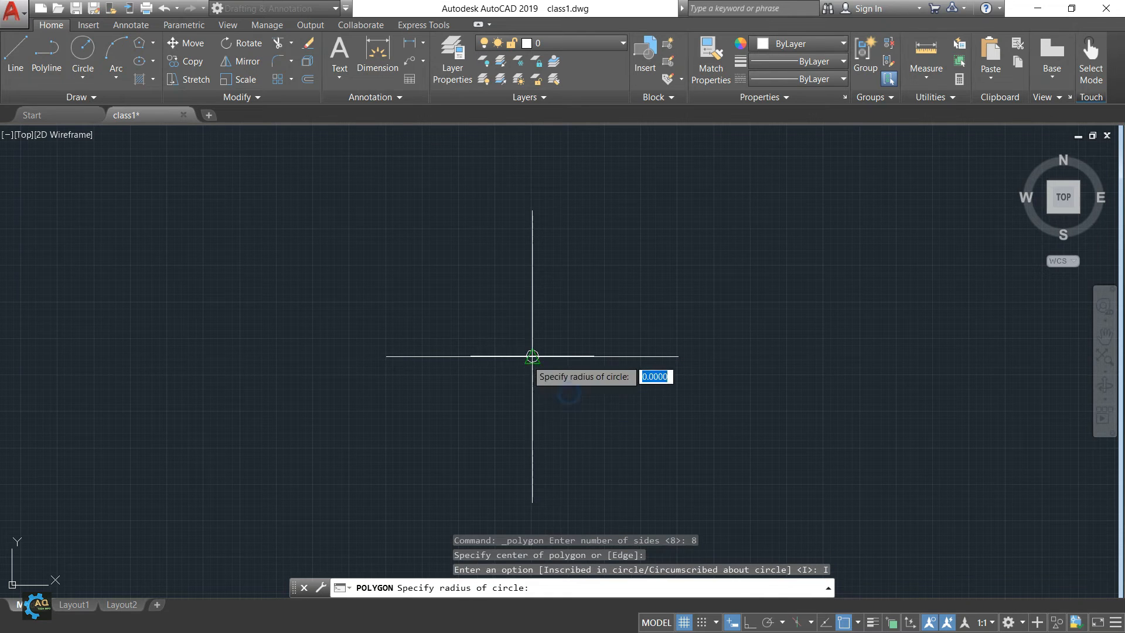
pyautogui.click(678, 356)
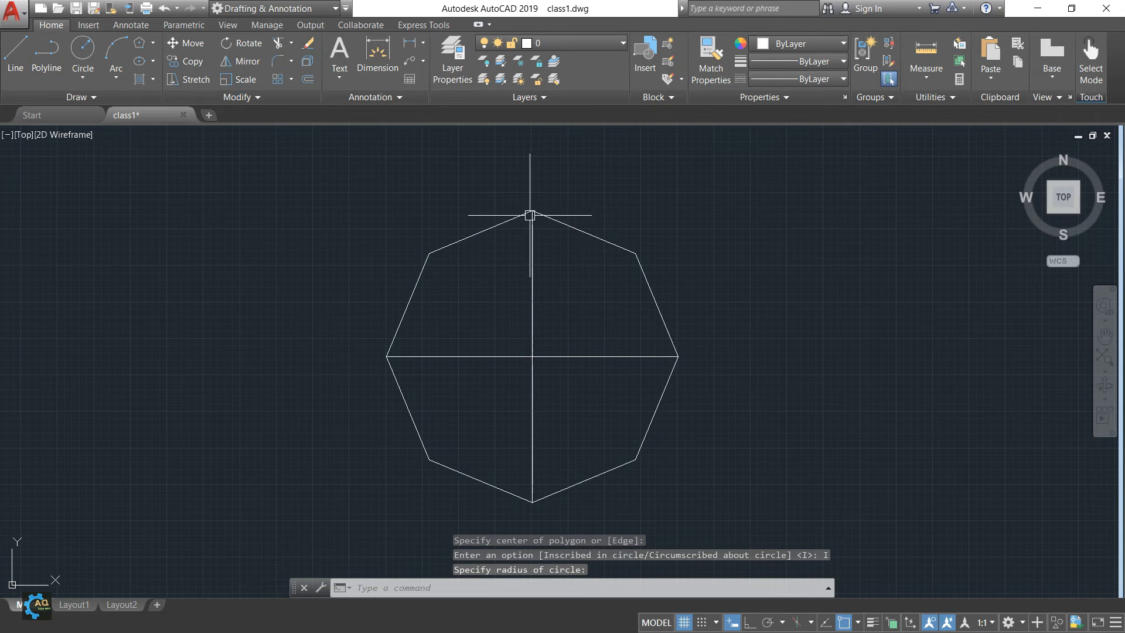
pyautogui.moveTo(559, 245); pyautogui.dragTo(552, 244, button='middle')
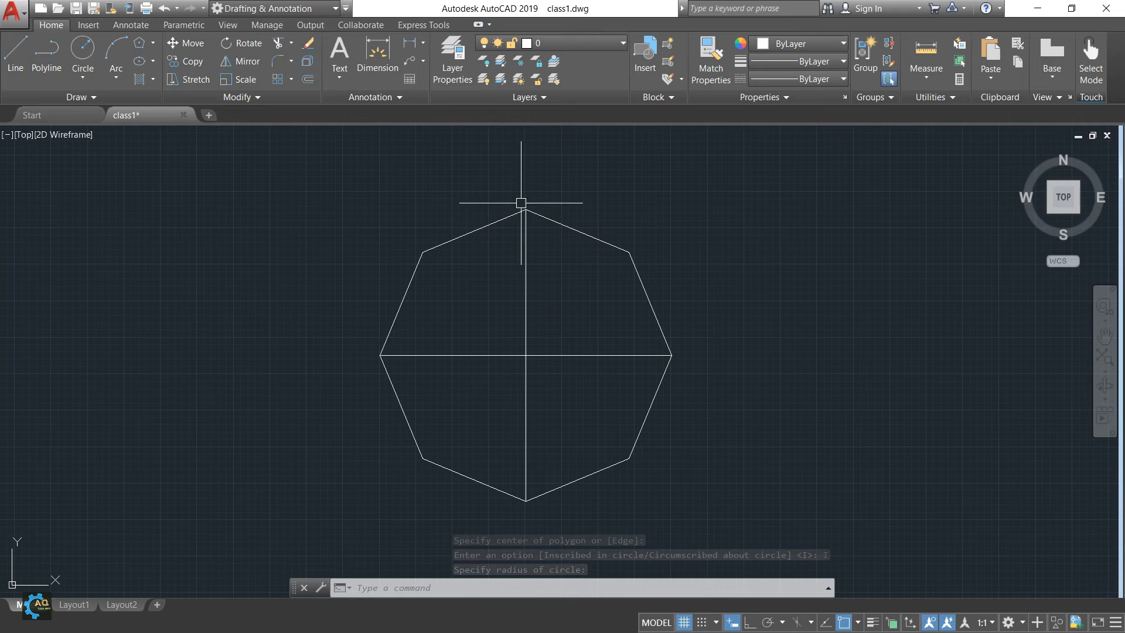
pyautogui.moveTo(566, 457); pyautogui.dragTo(515, 455, button='middle')
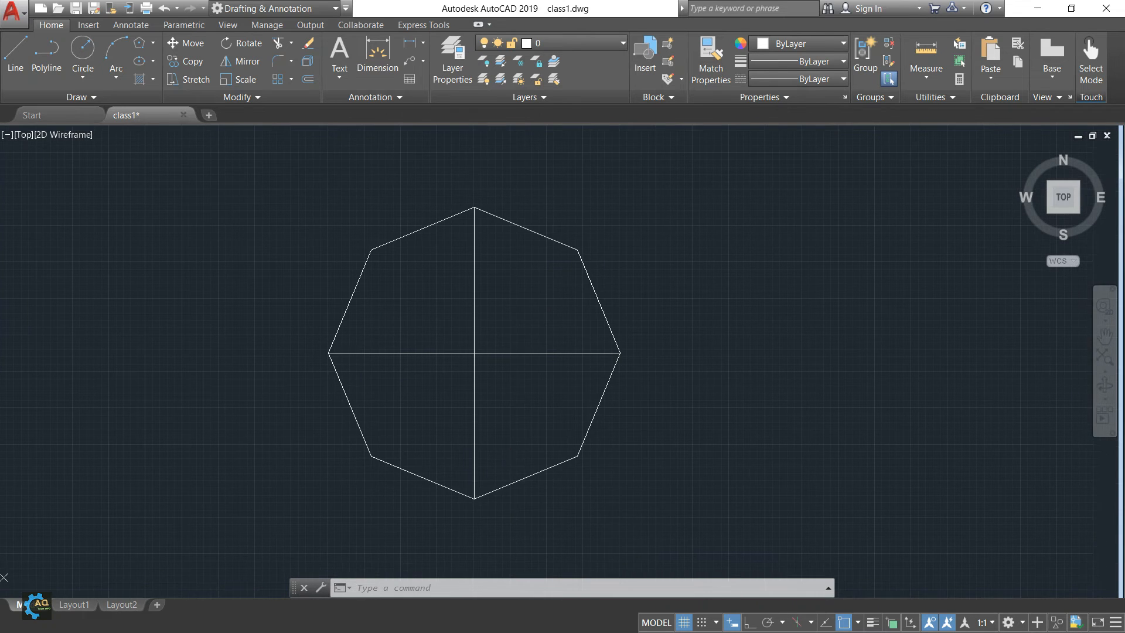
pyautogui.scroll(-1, 432, 335)
pyautogui.scroll(1, 400, 301)
pyautogui.moveTo(446, 319); pyautogui.dragTo(490, 288, button='middle')
pyautogui.moveTo(639, 317); pyautogui.dragTo(603, 268, button='middle')
pyautogui.scroll(-4, 576, 239)
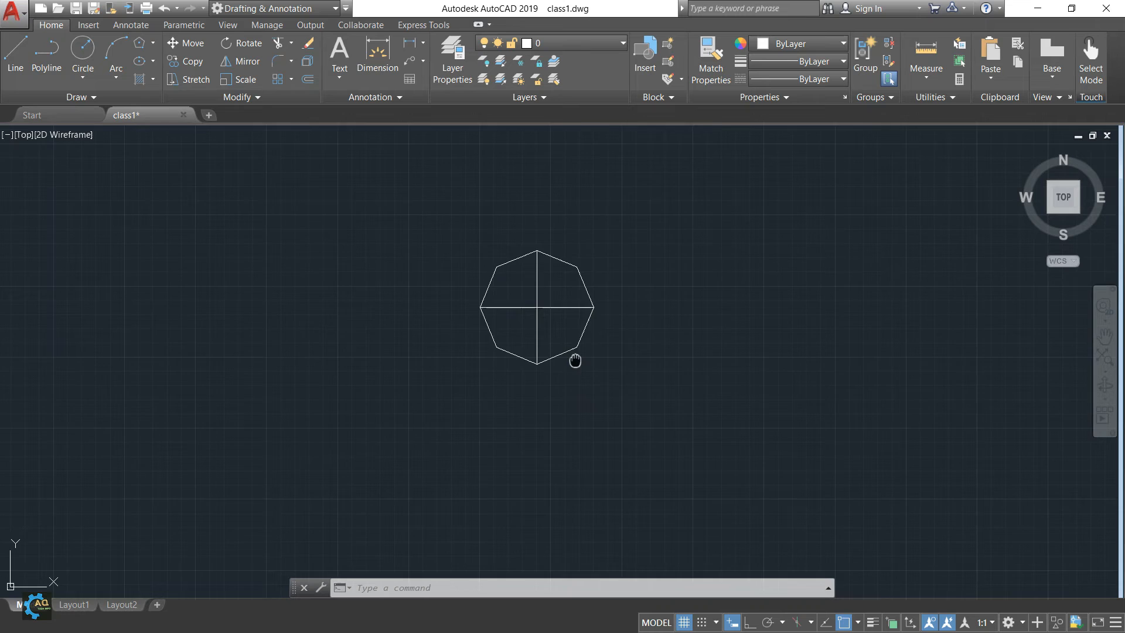
# Erase the octagon with its crossing lines and turn polar tracking on.
pyautogui.moveTo(574, 360); pyautogui.dragTo(514, 365, button='middle')
pyautogui.click(514, 365)
pyautogui.click(422, 453)
pyautogui.press('Delete')
pyautogui.press('F10')
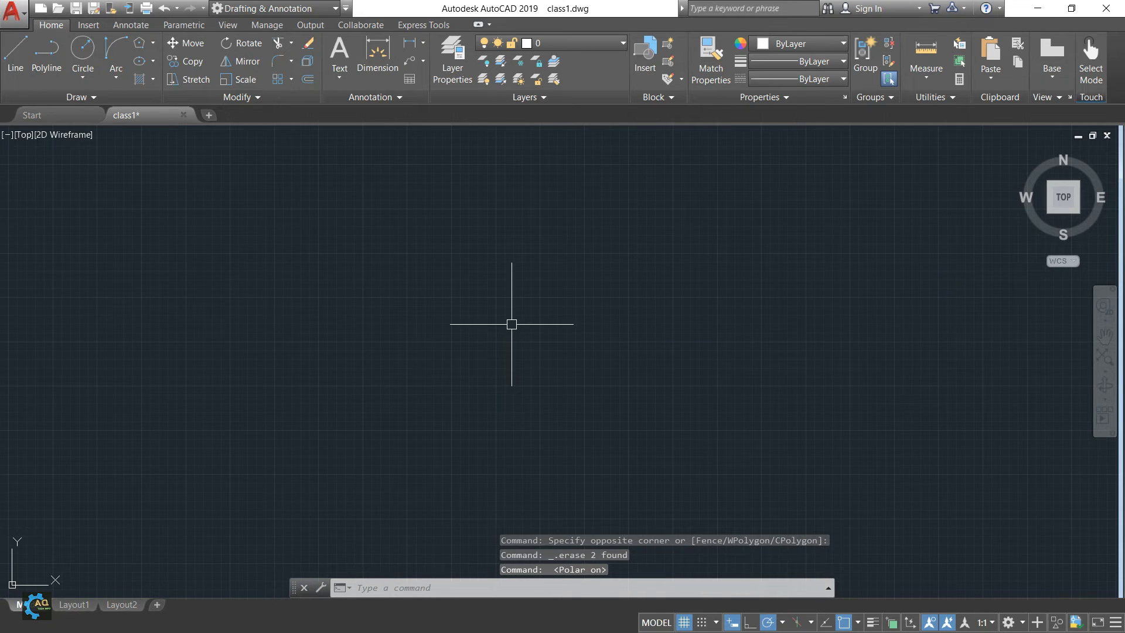
# Draw an upward-bulging arc in the empty drawing with the Start, End, Direction method.
pyautogui.moveTo(215, 294); pyautogui.dragTo(212, 300, button='middle')
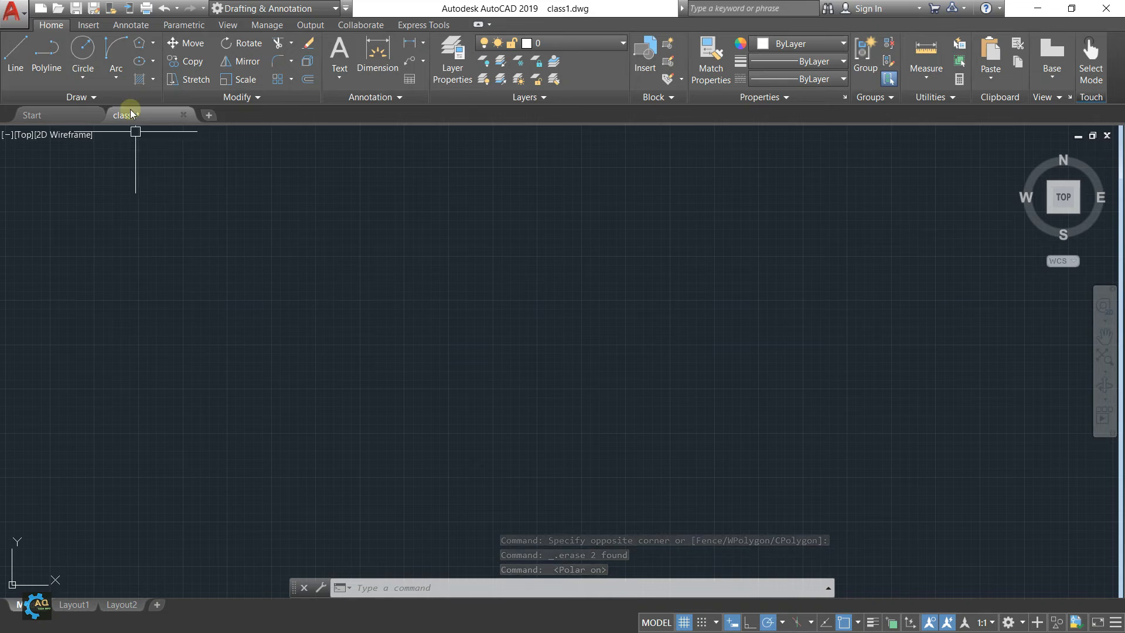
pyautogui.click(116, 77)
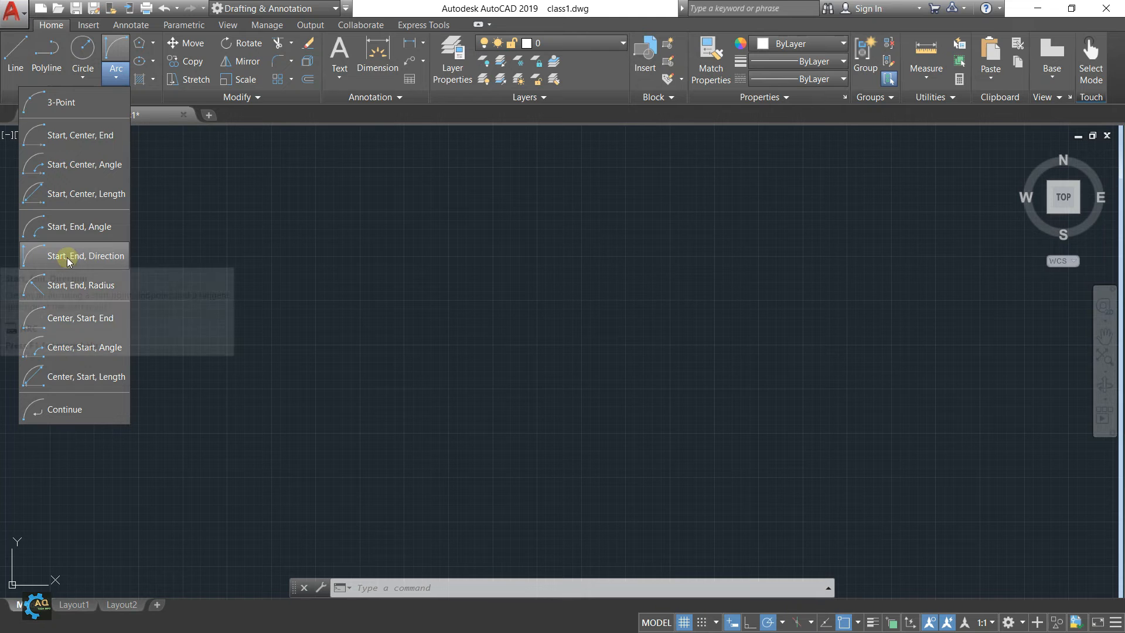
pyautogui.click(92, 256)
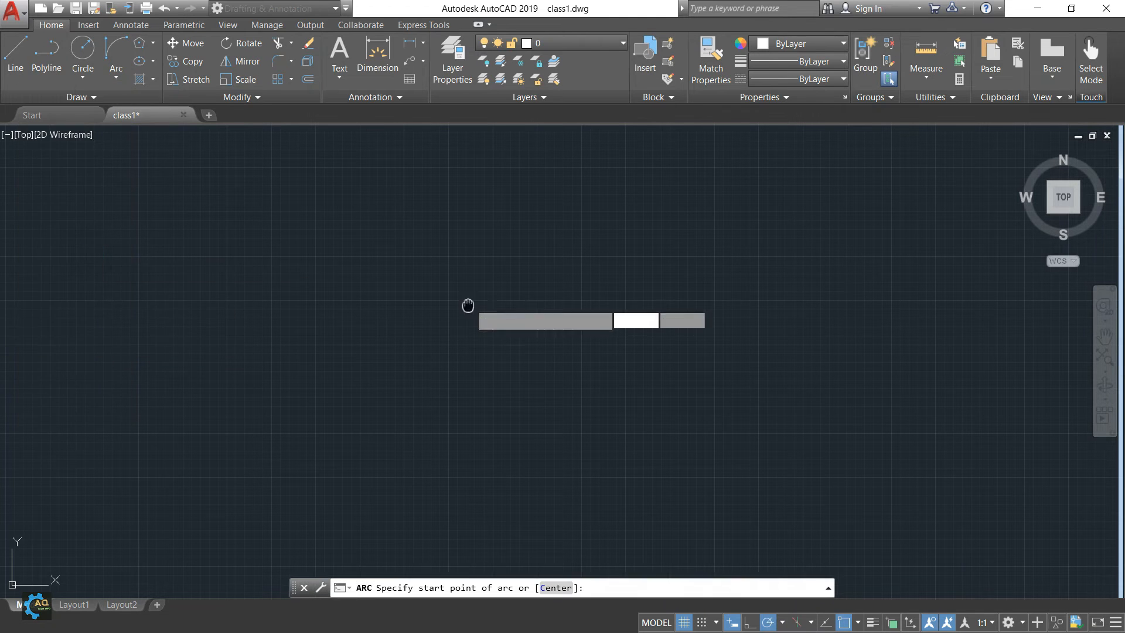
pyautogui.click(416, 323)
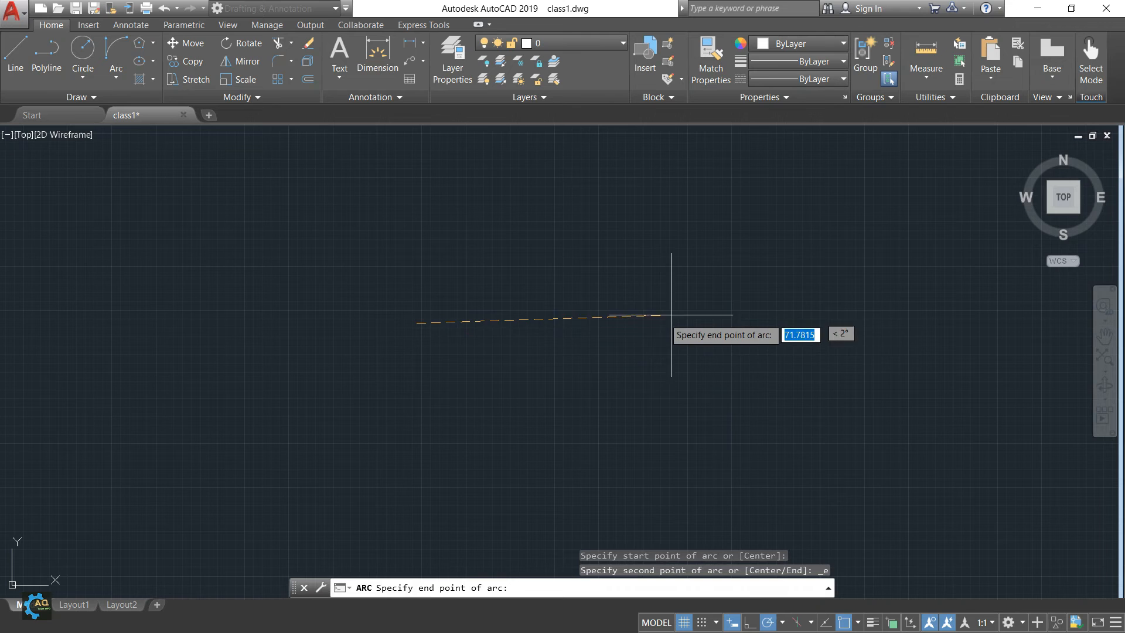
pyautogui.click(611, 287)
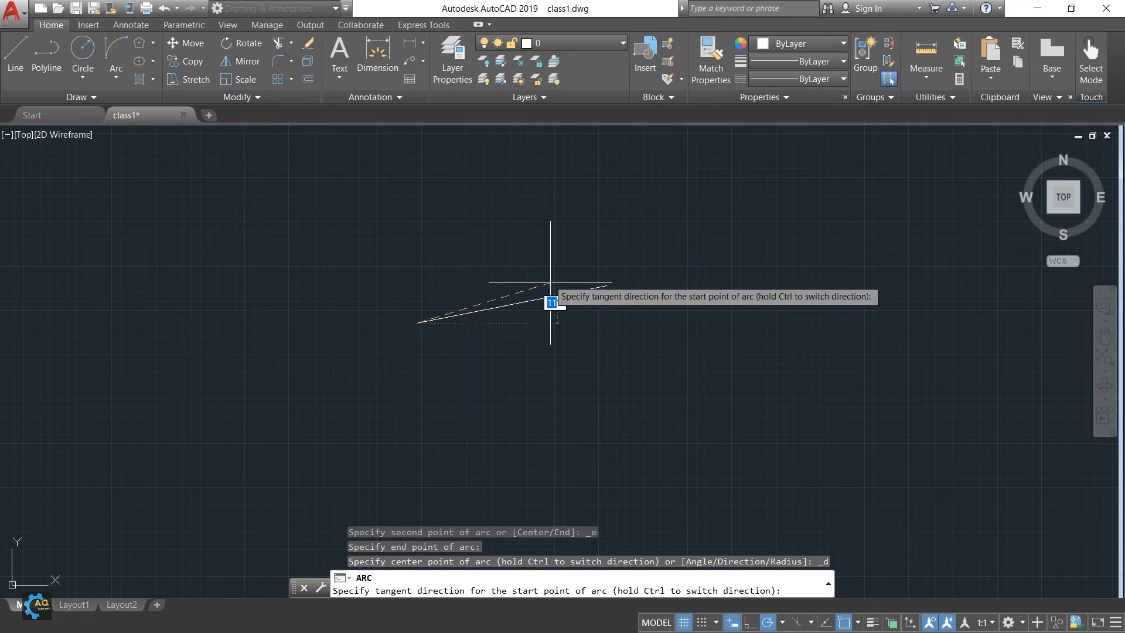
pyautogui.click(490, 255)
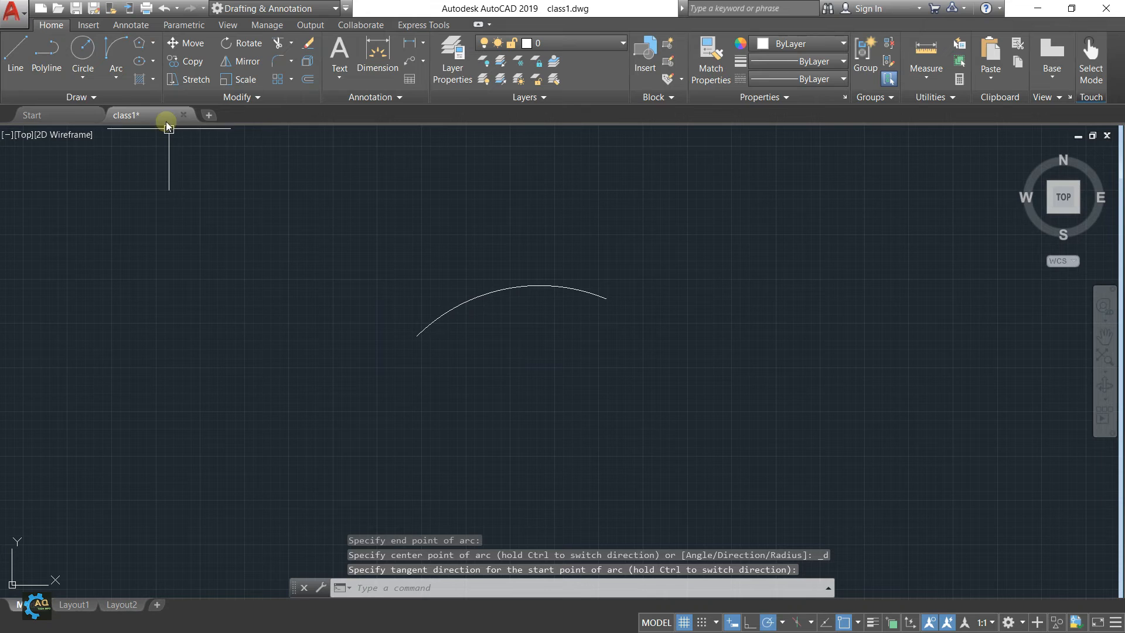
# Draw a second, downward-bulging Start, End, Direction arc between the first arc's endpoints to close a leaf shape.
pyautogui.click(116, 76)
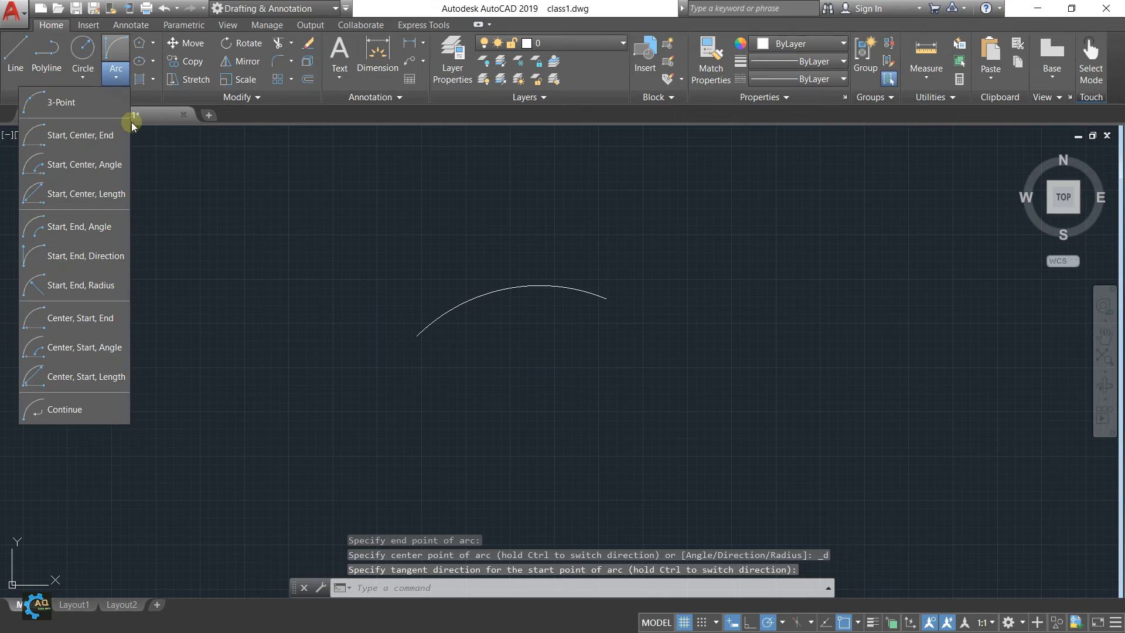
pyautogui.click(94, 256)
pyautogui.click(416, 335)
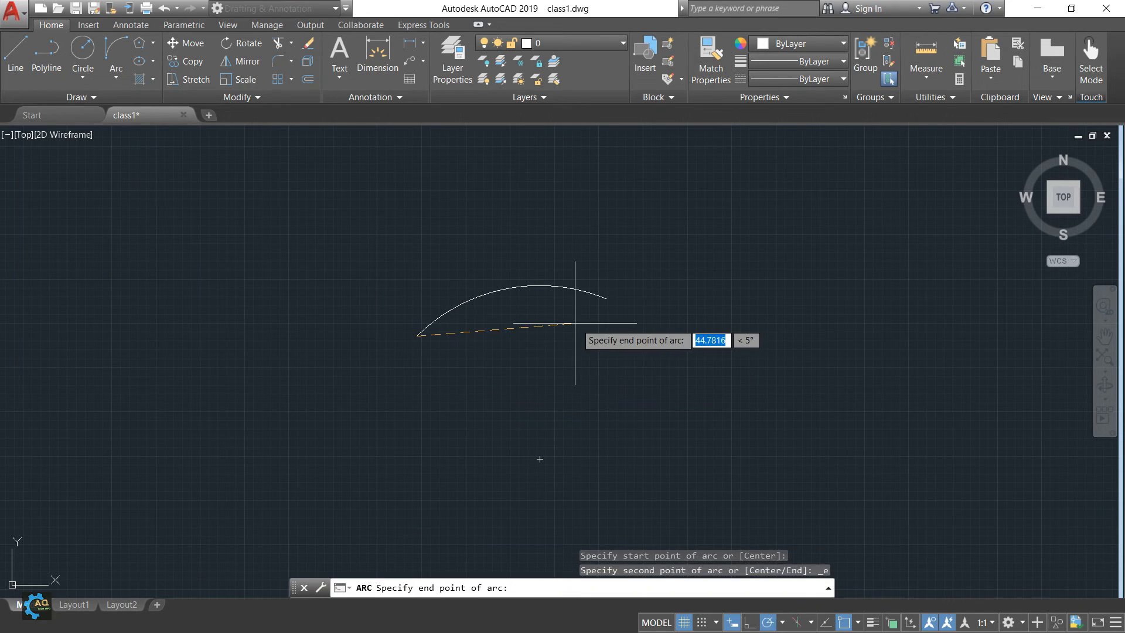
pyautogui.click(605, 299)
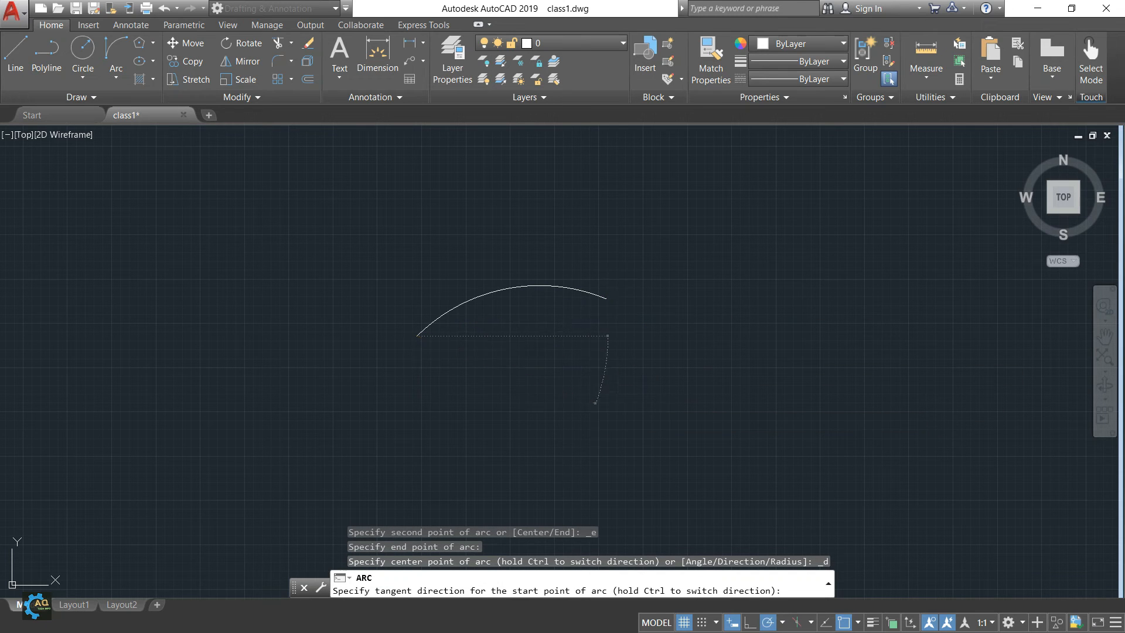
pyautogui.click(596, 403)
pyautogui.moveTo(465, 384); pyautogui.dragTo(629, 363, button='middle')
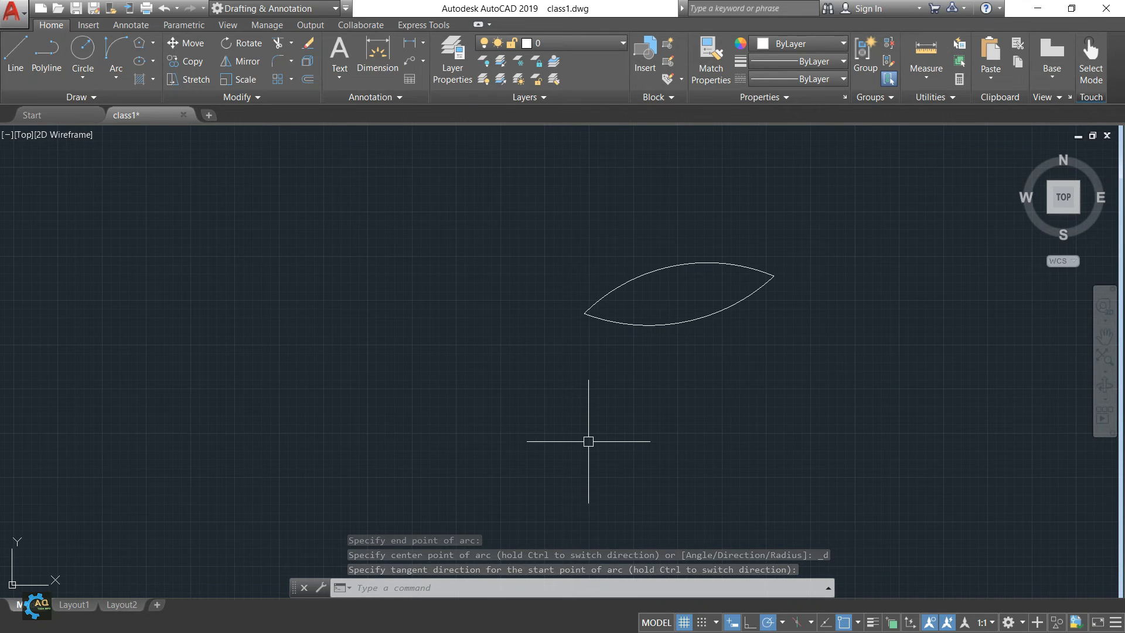
pyautogui.moveTo(588, 440)
pyautogui.mouseDown(button='middle')
pyautogui.moveTo(596, 424)
pyautogui.moveTo(645, 440)
pyautogui.mouseUp(button='middle')
pyautogui.moveTo(583, 333); pyautogui.dragTo(628, 371, button='middle')
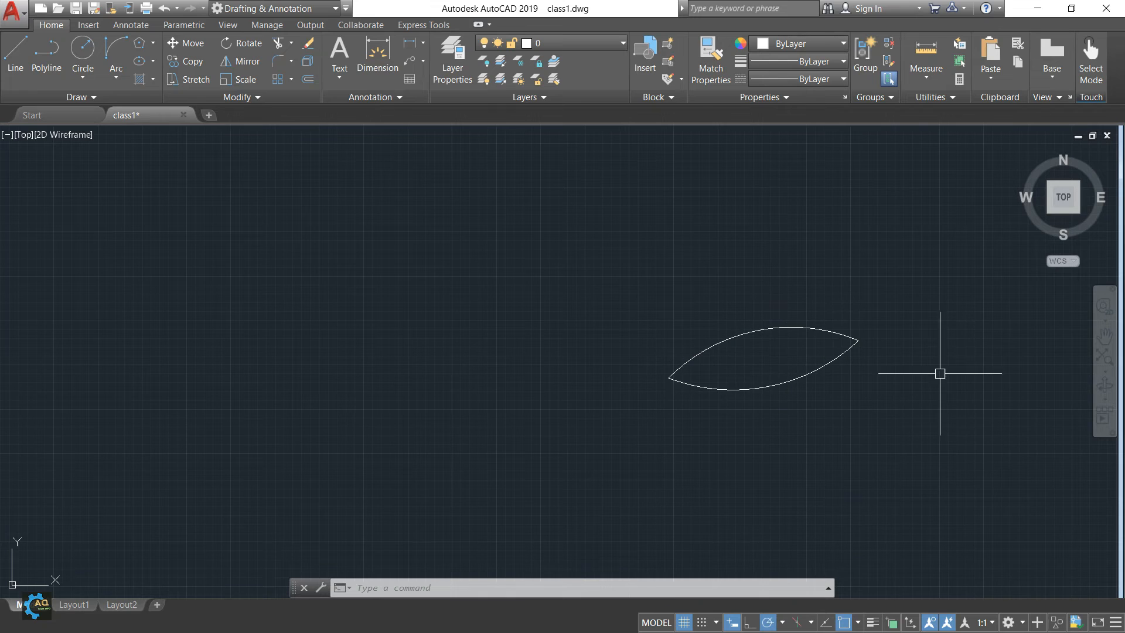
pyautogui.moveTo(785, 423); pyautogui.dragTo(770, 422, button='middle')
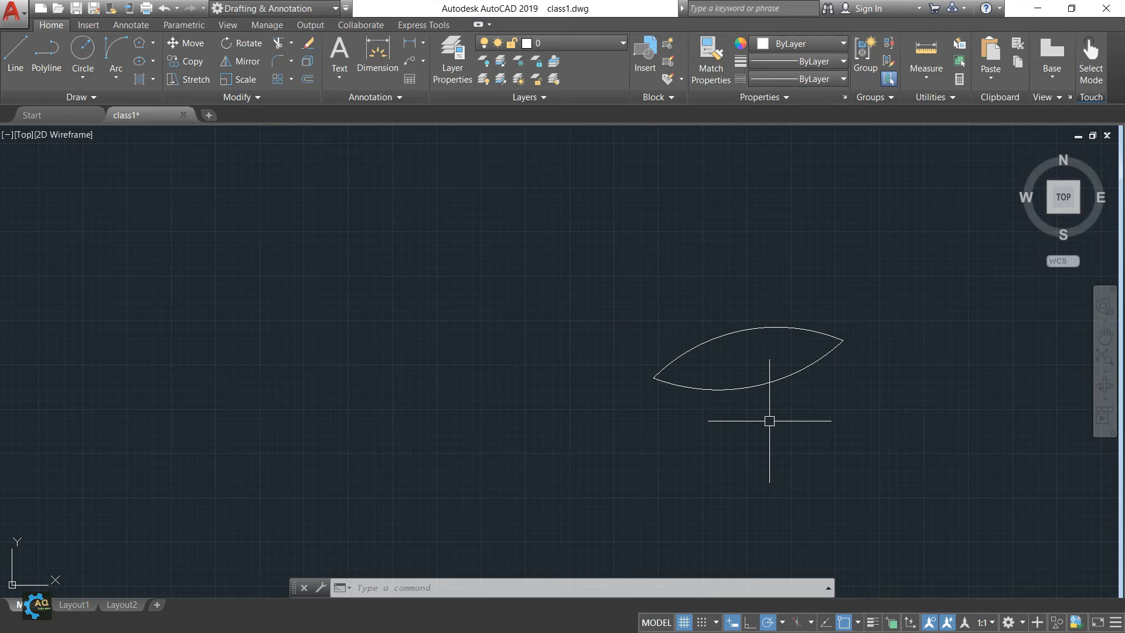
# Rotate a copy of the leaf's two arcs by 270° about the leaf's left tip, keeping the original.
pyautogui.write('C')
pyautogui.press('Escape')
pyautogui.write('ro')
pyautogui.press('Return')
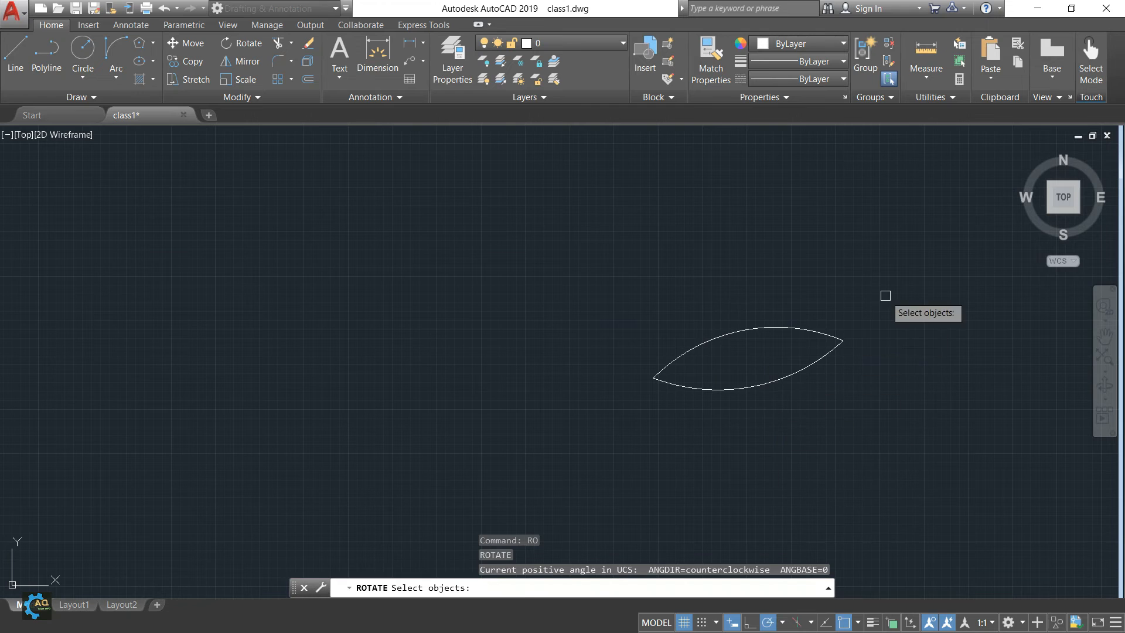
pyautogui.click(886, 296)
pyautogui.click(644, 436)
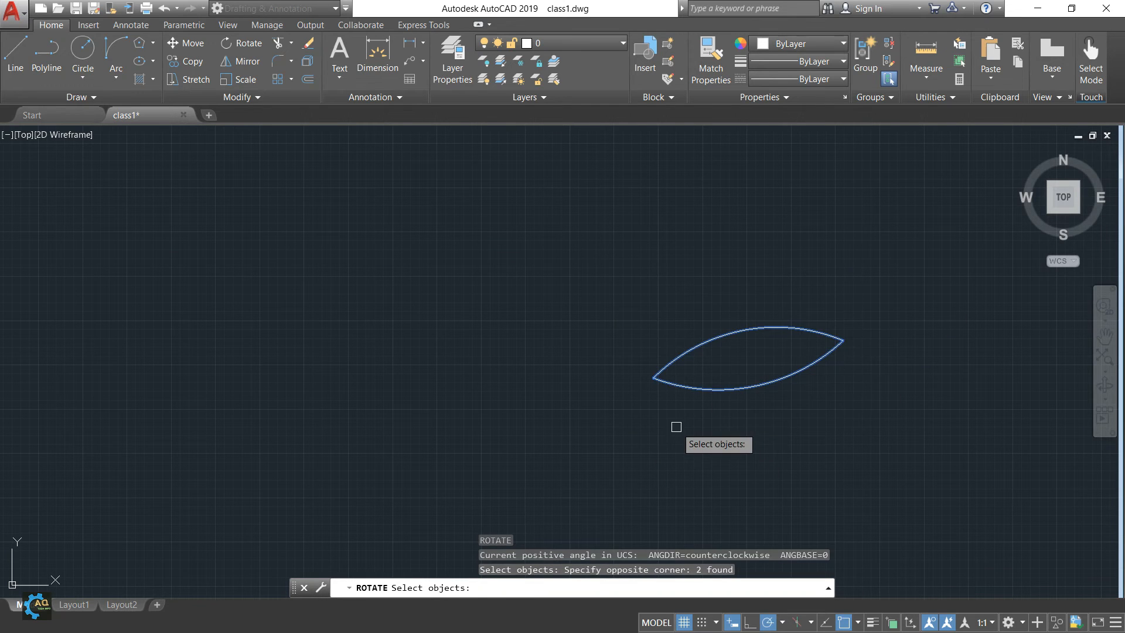
pyautogui.press('Return')
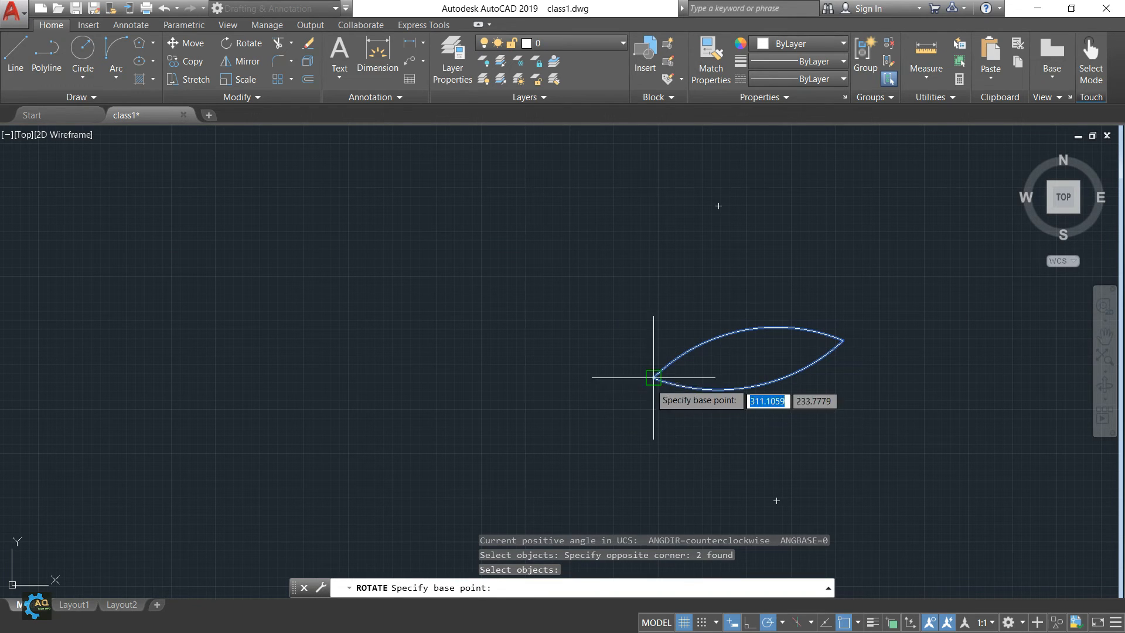
pyautogui.click(654, 378)
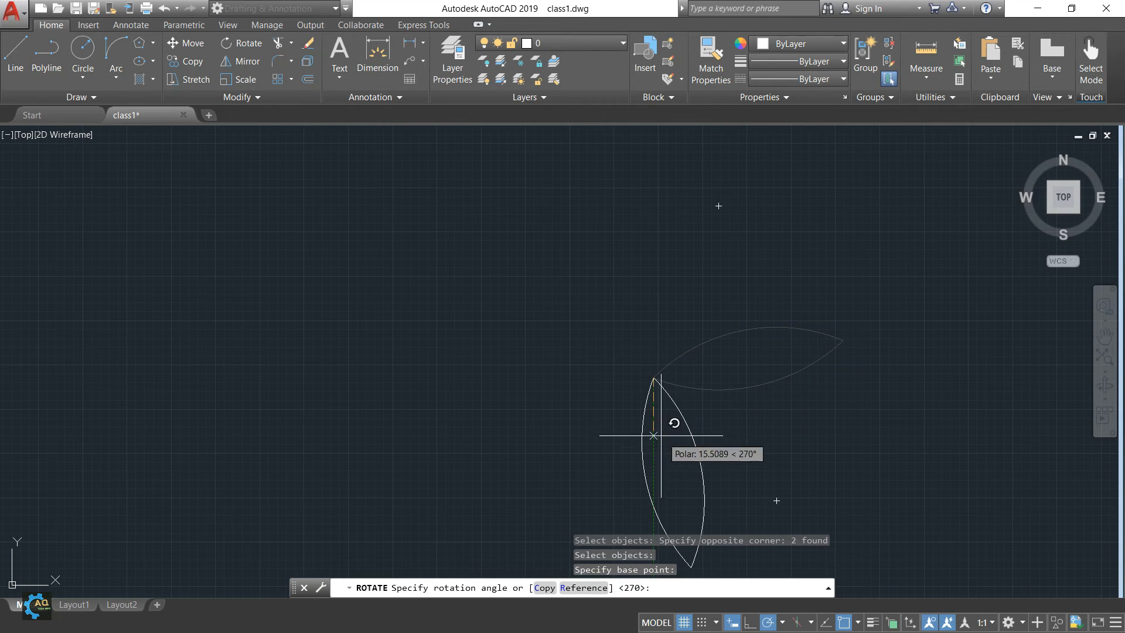
pyautogui.moveTo(663, 439); pyautogui.dragTo(710, 392, button='middle')
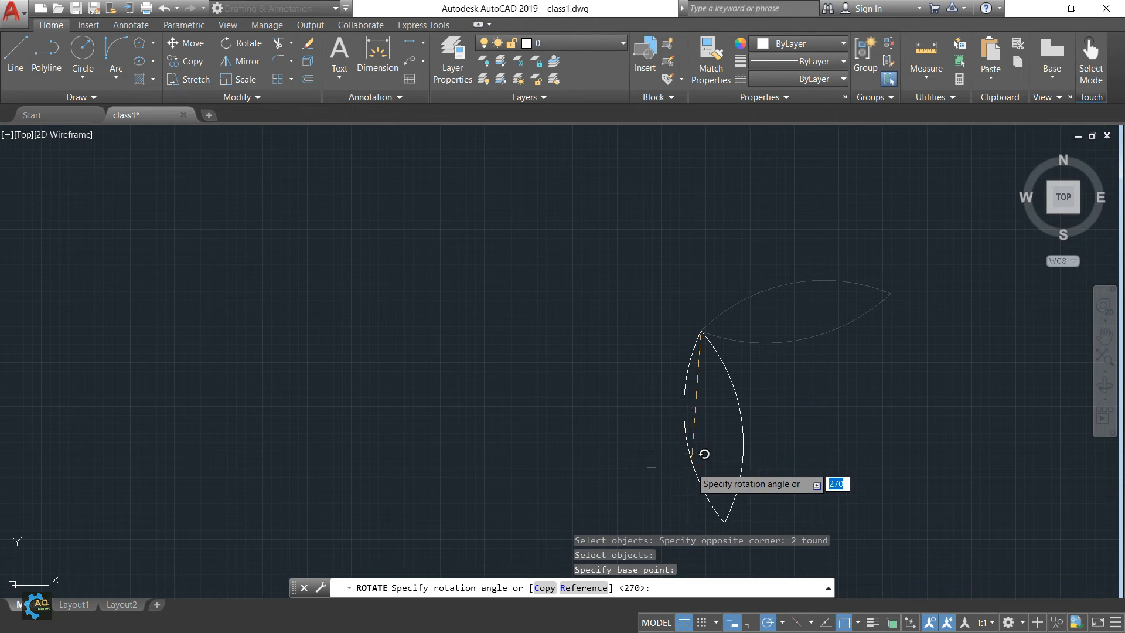
pyautogui.moveTo(696, 467); pyautogui.dragTo(692, 456, button='middle')
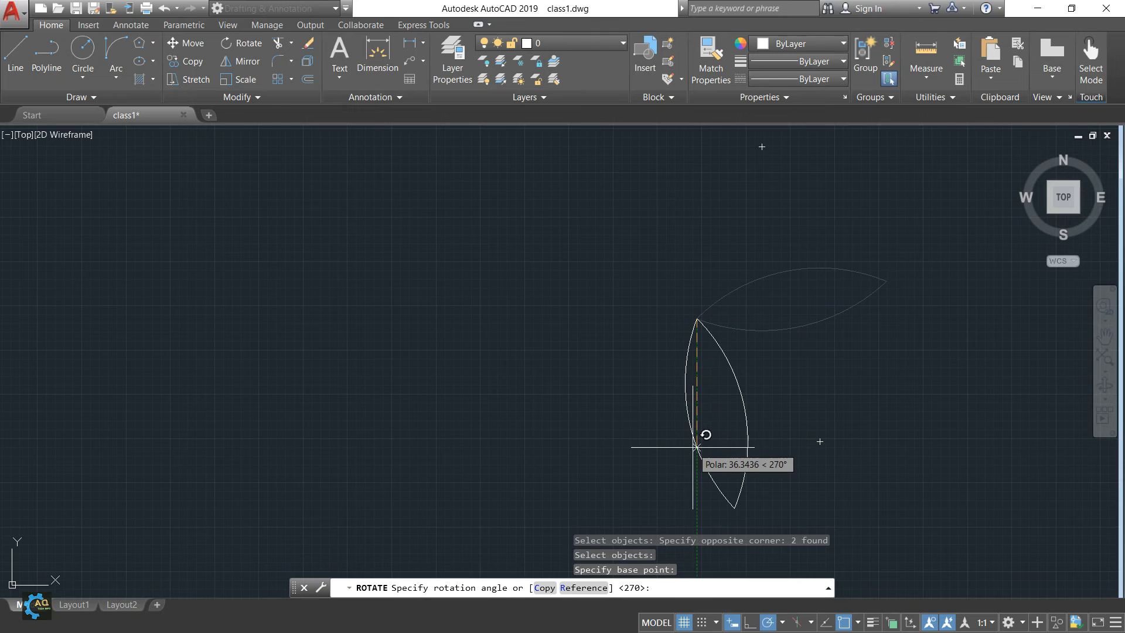
pyautogui.write('c')
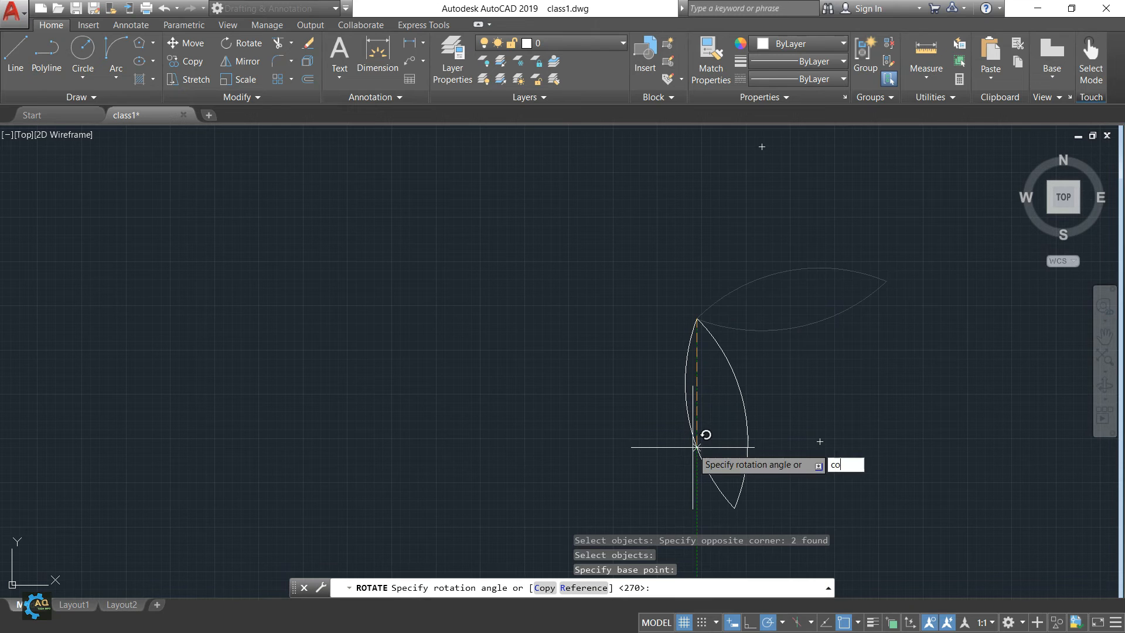
pyautogui.write('o')
pyautogui.press('Return')
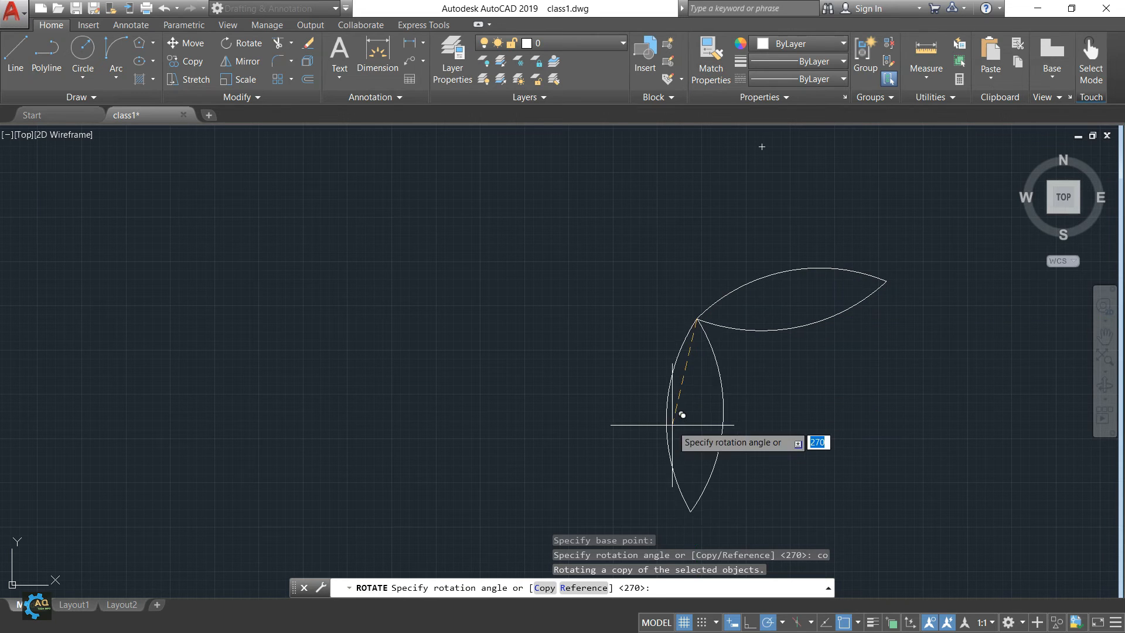
pyautogui.click(697, 498)
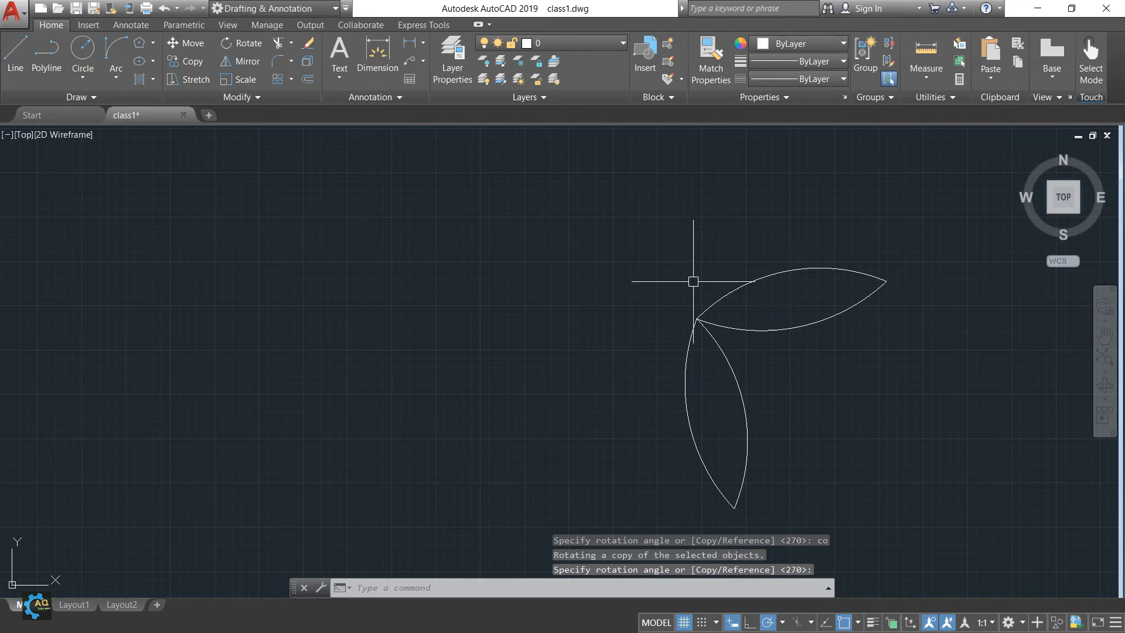
pyautogui.moveTo(827, 369)
pyautogui.mouseDown(button='middle')
pyautogui.moveTo(793, 426)
pyautogui.moveTo(894, 266)
pyautogui.mouseUp(button='middle')
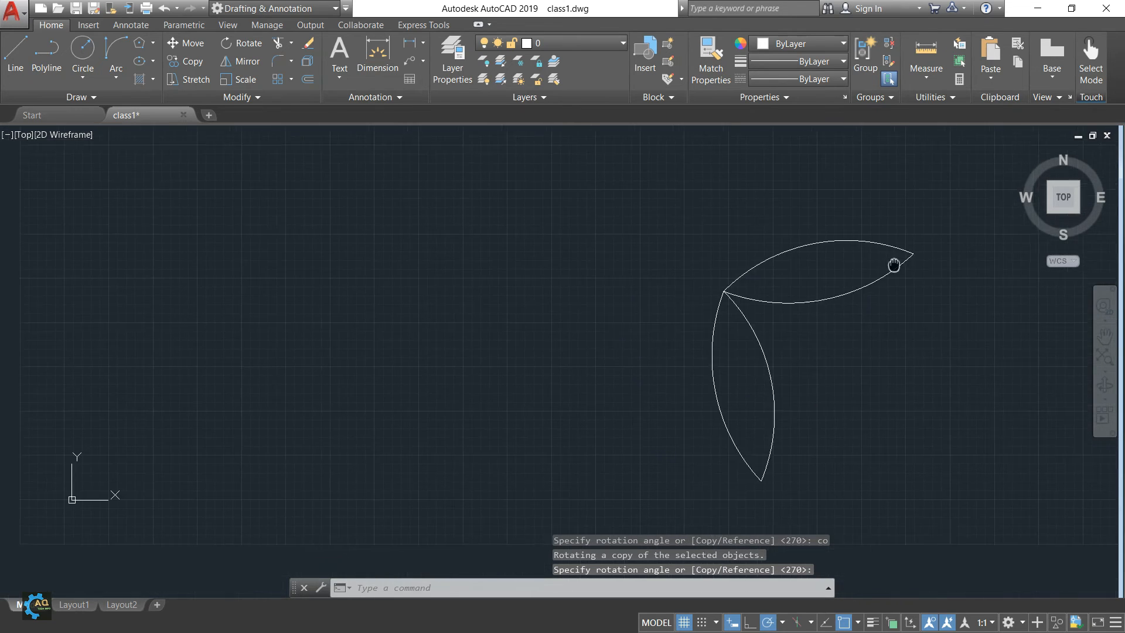
pyautogui.moveTo(756, 329); pyautogui.dragTo(744, 359, button='middle')
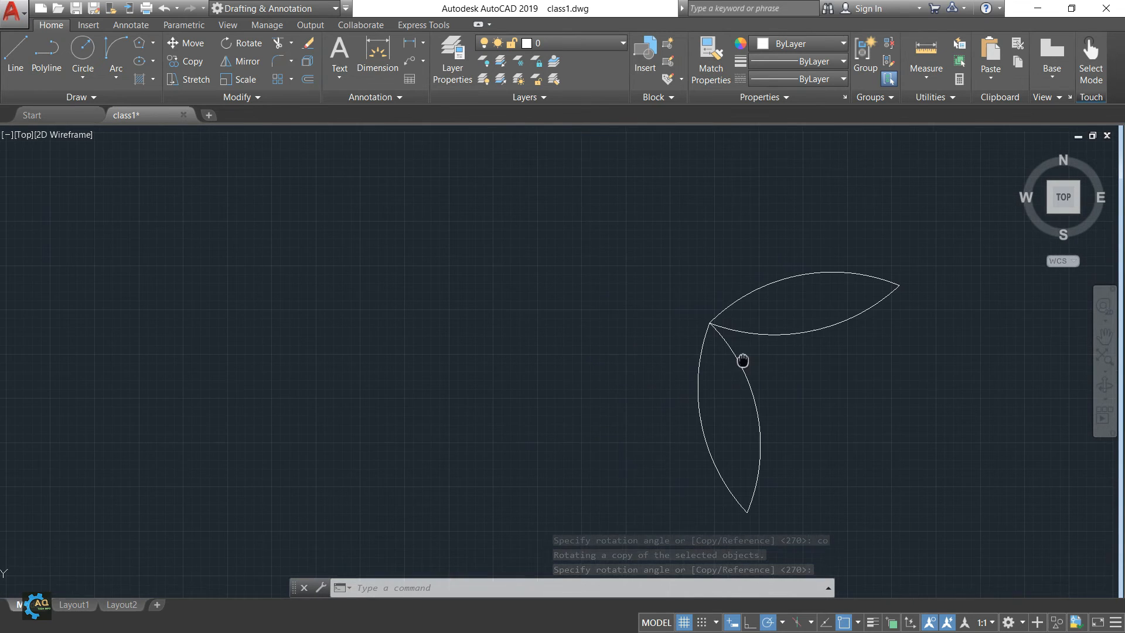
pyautogui.moveTo(827, 324); pyautogui.dragTo(804, 333, button='middle')
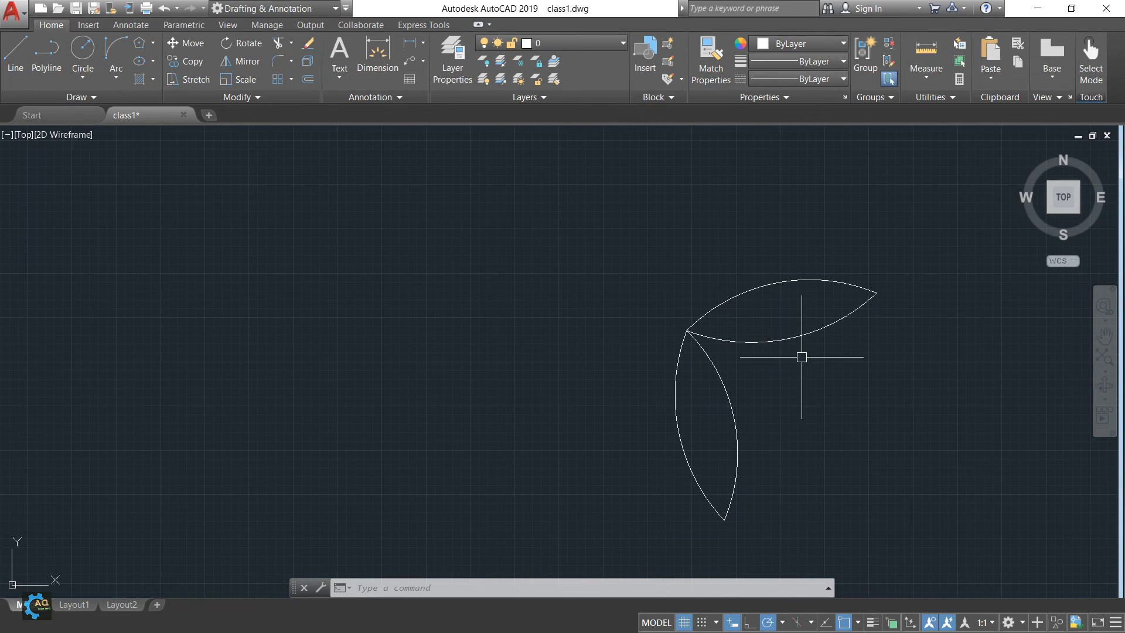
pyautogui.moveTo(826, 374); pyautogui.dragTo(796, 364, button='middle')
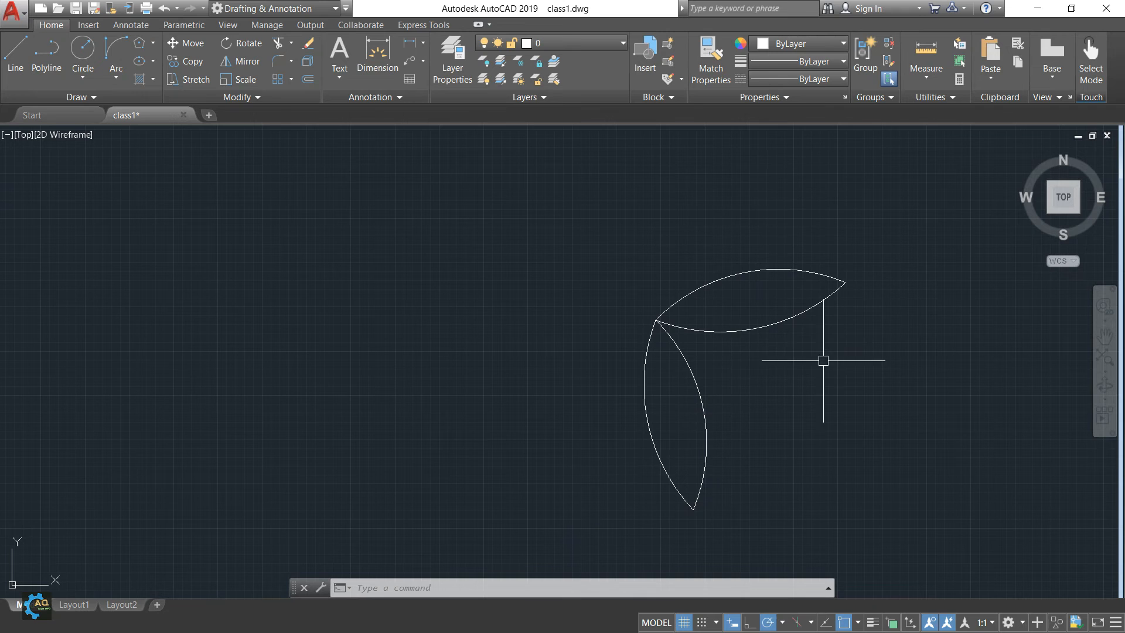
pyautogui.moveTo(671, 308)
pyautogui.mouseDown(button='middle')
pyautogui.moveTo(702, 323)
pyautogui.moveTo(741, 264)
pyautogui.mouseUp(button='middle')
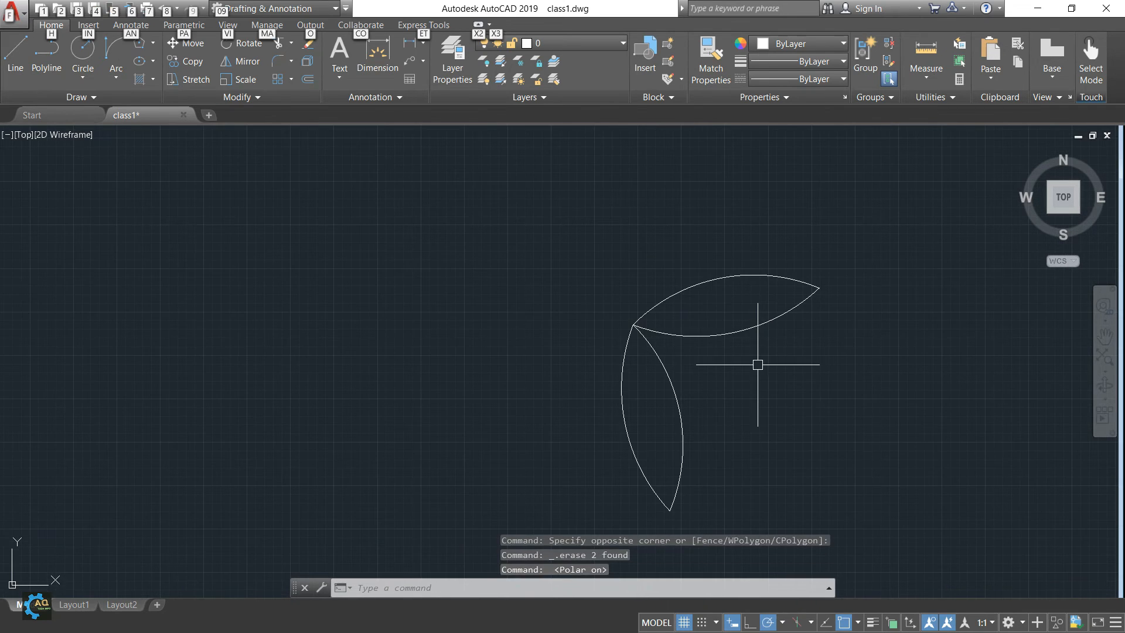
pyautogui.moveTo(713, 407)
pyautogui.mouseDown(button='middle')
pyautogui.moveTo(713, 423)
pyautogui.moveTo(695, 371)
pyautogui.mouseUp(button='middle')
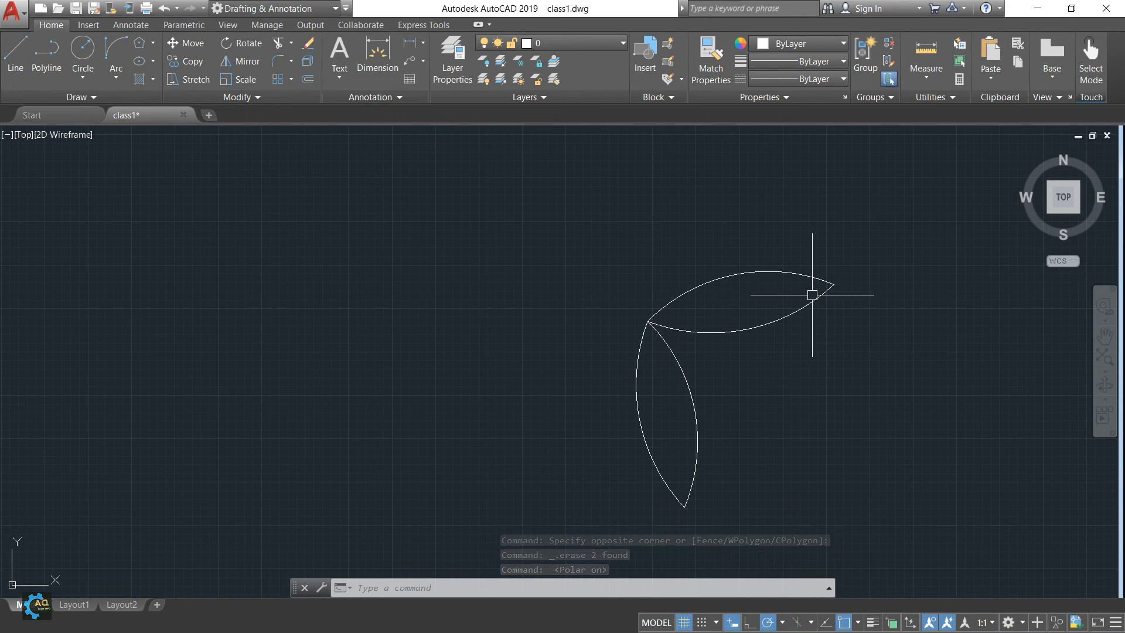
pyautogui.moveTo(702, 523); pyautogui.dragTo(680, 522, button='middle')
# Rotate a copy of both leaves by about 180° around their shared tip to form a four-petal flower.
pyautogui.write('CO')
pyautogui.press('Escape')
pyautogui.write('ro')
pyautogui.press('Return')
pyautogui.click(853, 282)
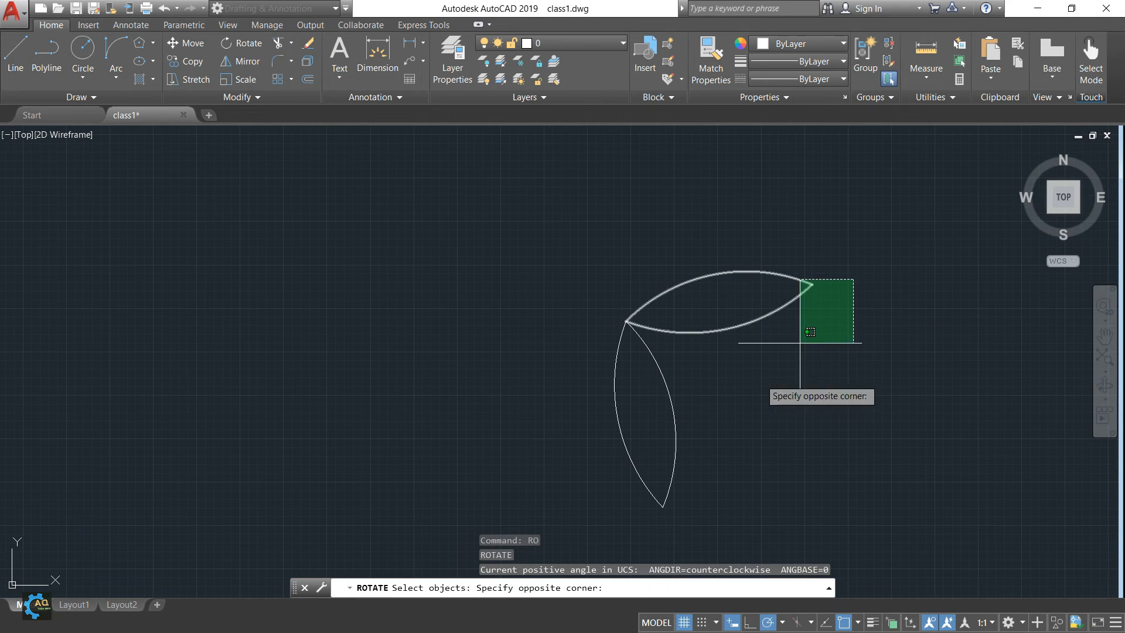
pyautogui.click(552, 538)
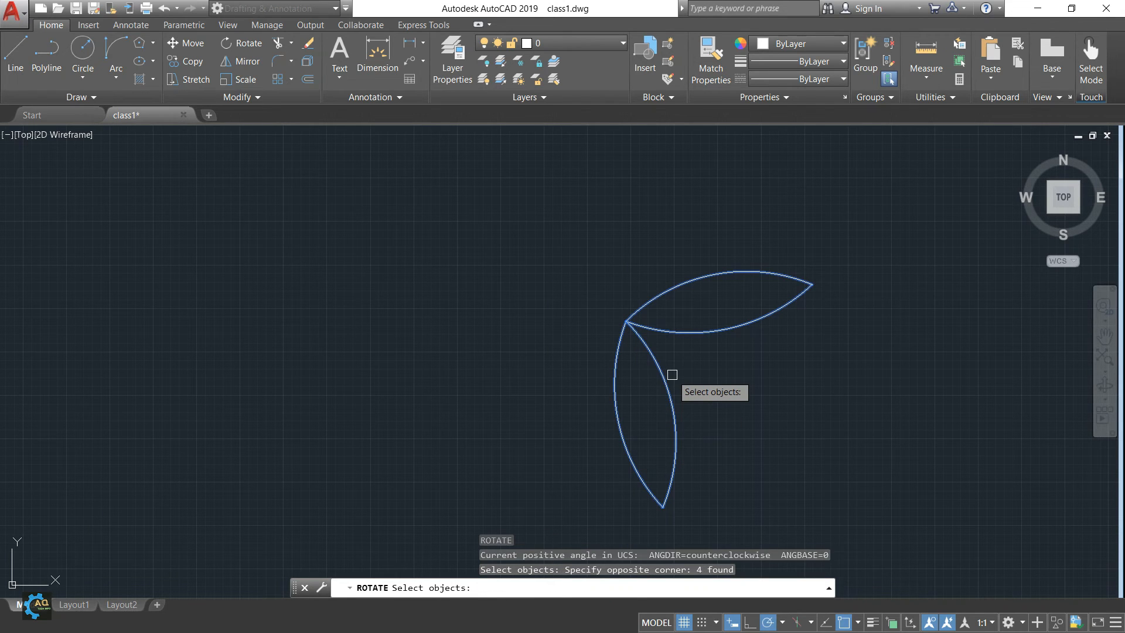
pyautogui.press('Return')
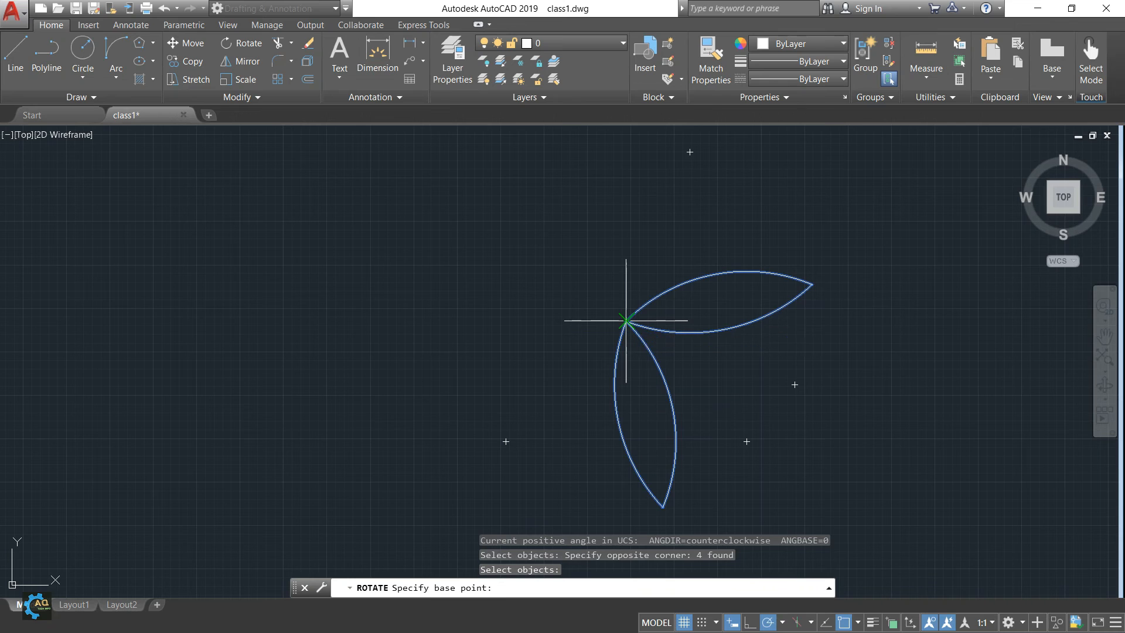
pyautogui.click(626, 321)
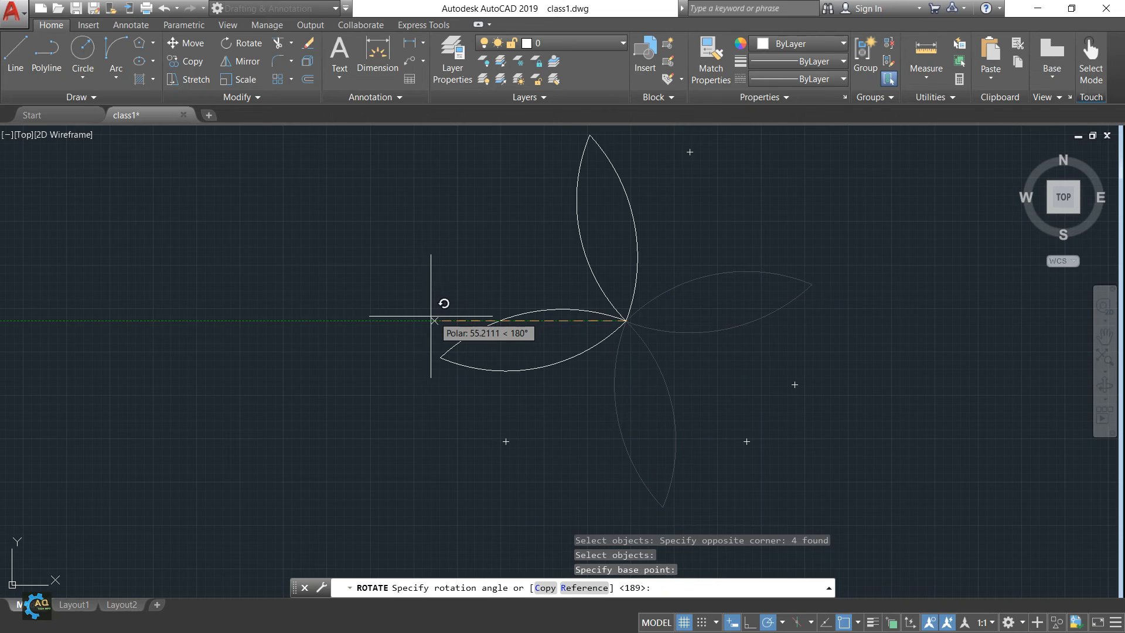
pyautogui.write('co')
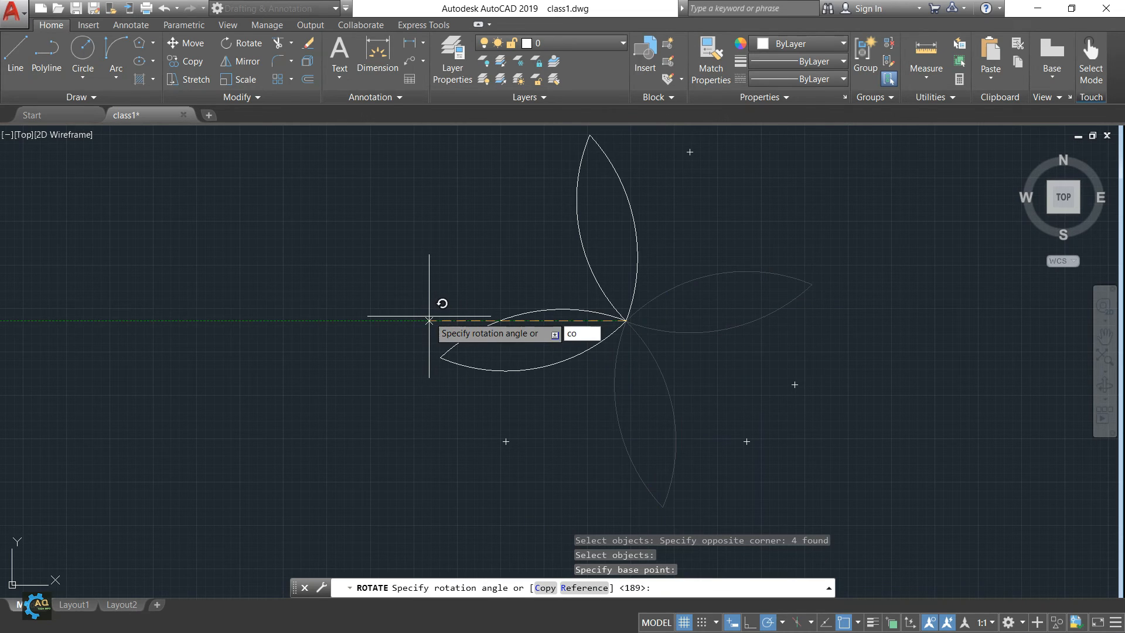
pyautogui.press('Return')
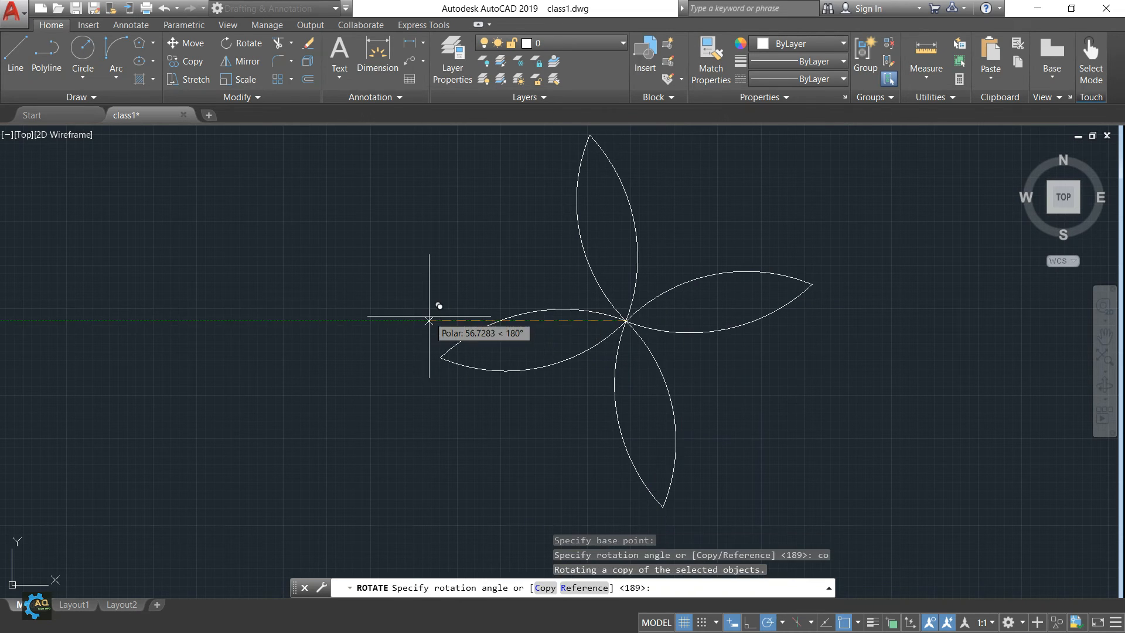
pyautogui.click(389, 329)
# Draw a circle of radius 10 centred on the point where the four petals meet.
pyautogui.moveTo(663, 384); pyautogui.dragTo(685, 394, button='middle')
pyautogui.scroll(-4, 680, 301)
pyautogui.scroll(5, 679, 352)
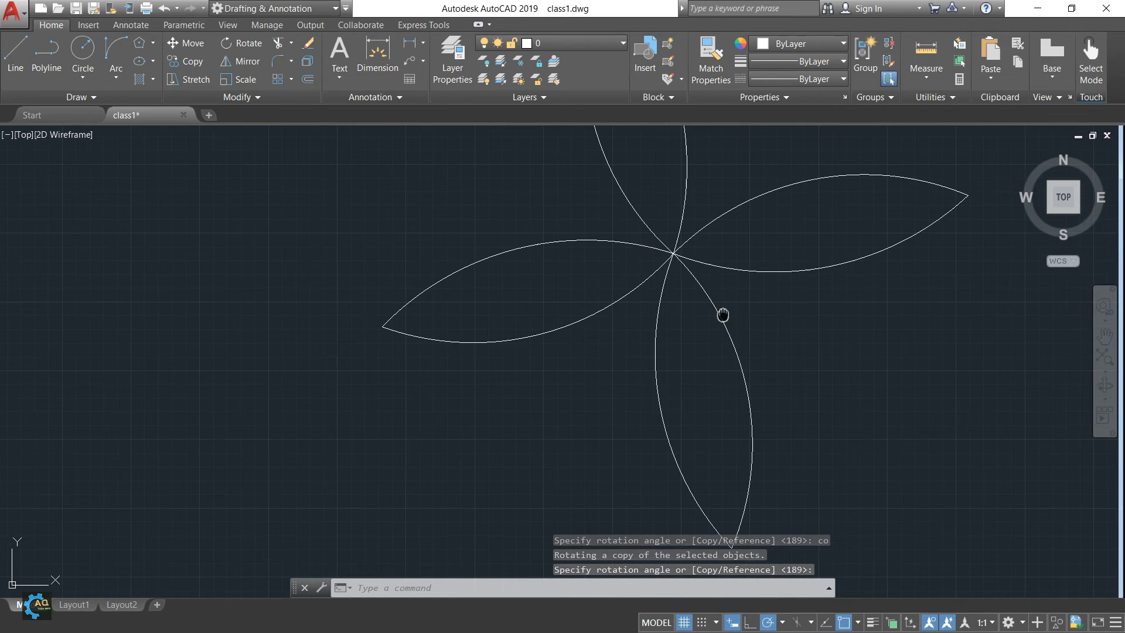
pyautogui.scroll(-2, 700, 353)
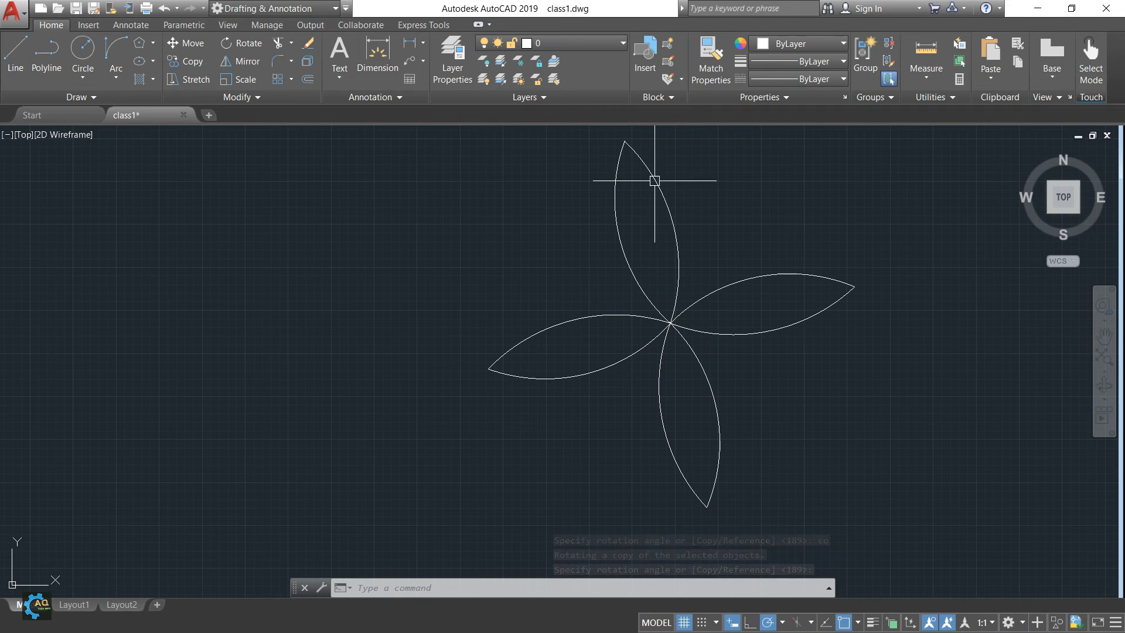
pyautogui.moveTo(681, 193); pyautogui.dragTo(665, 225, button='middle')
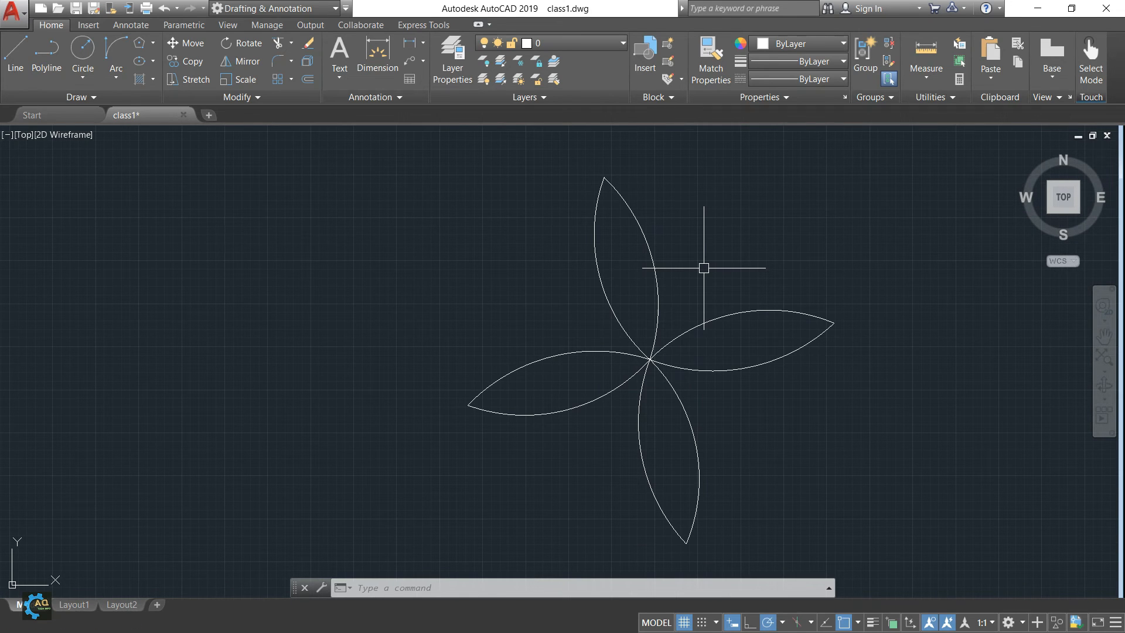
pyautogui.write('c')
pyautogui.press('Return')
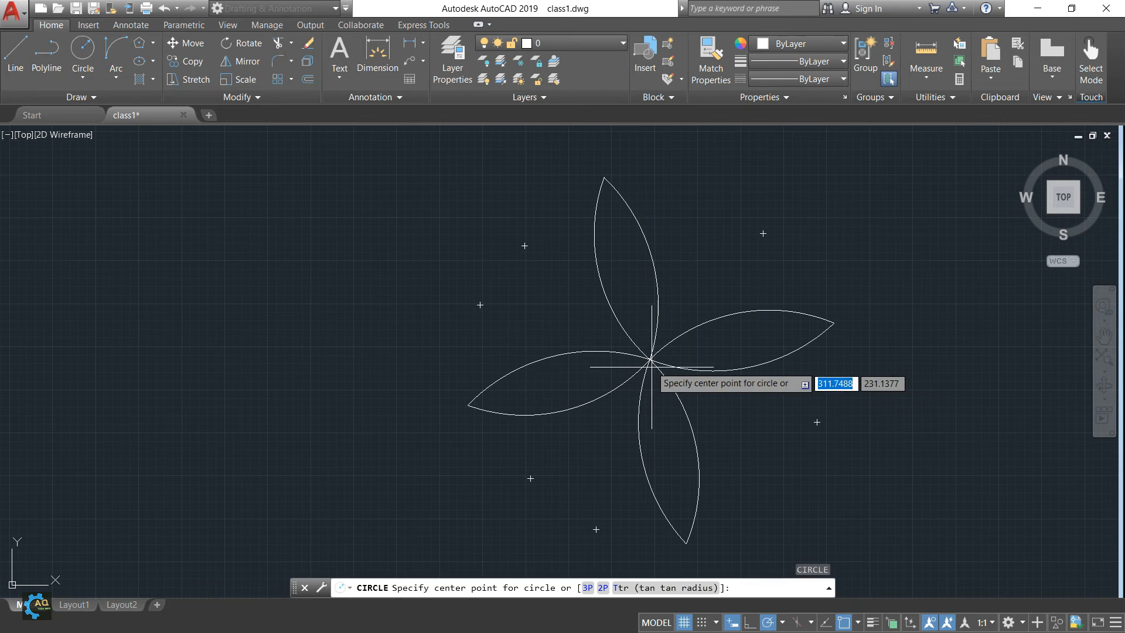
pyautogui.click(650, 359)
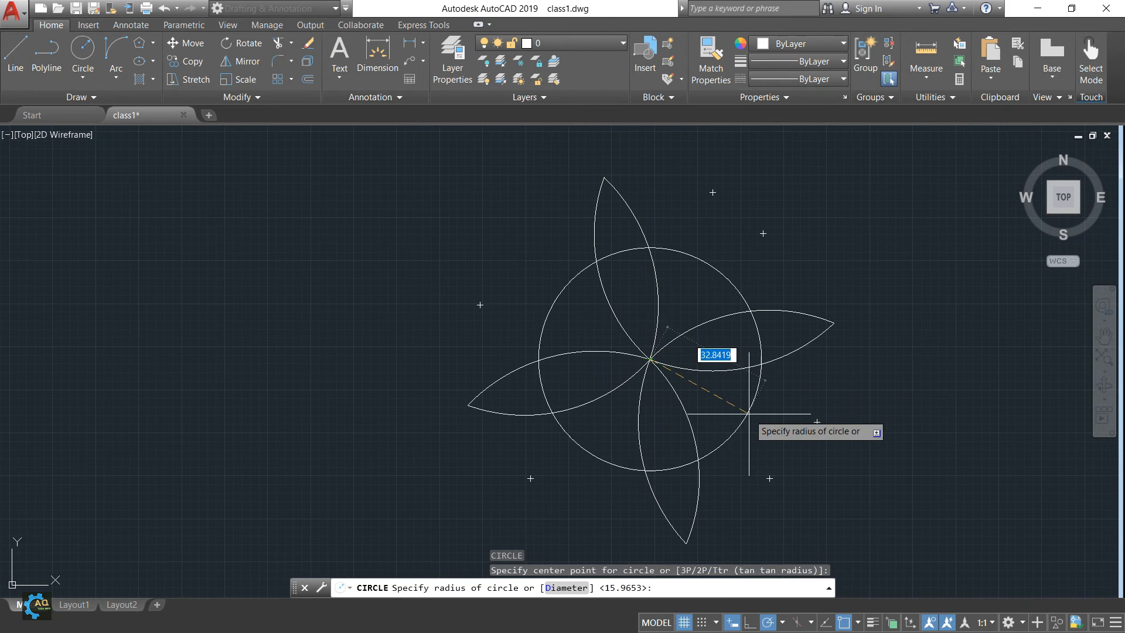
pyautogui.scroll(6, 721, 397)
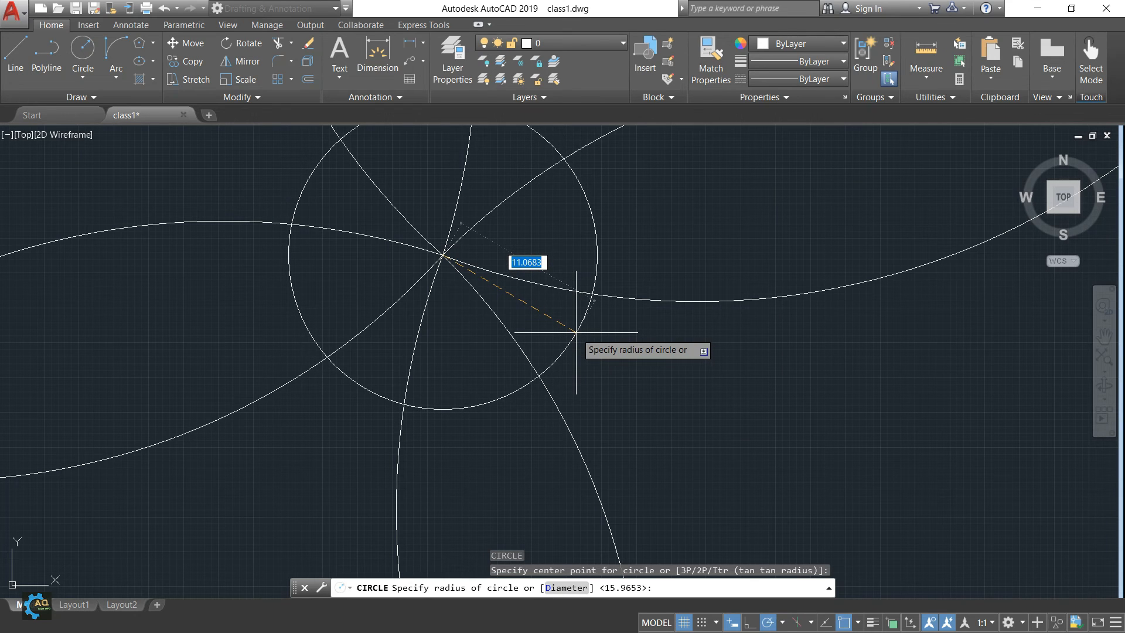
pyautogui.write('1')
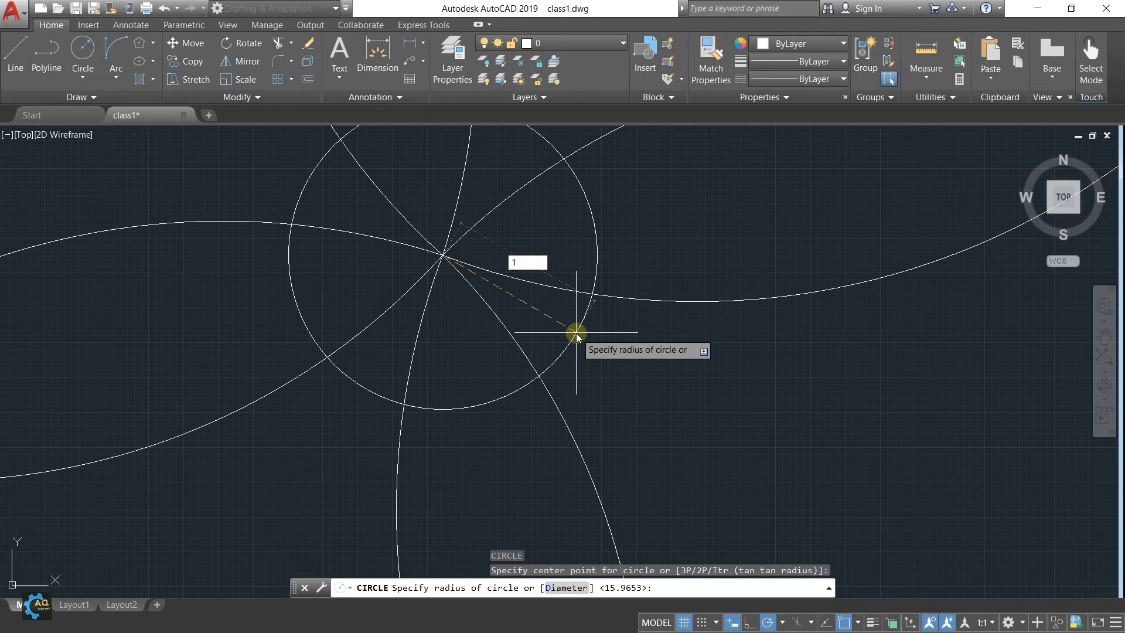
pyautogui.write('0')
pyautogui.press('Return')
# Draw a concentric circle of diameter 5 at the petals' meeting point, using the Diameter option.
pyautogui.scroll(-2, 621, 375)
pyautogui.scroll(2, 635, 387)
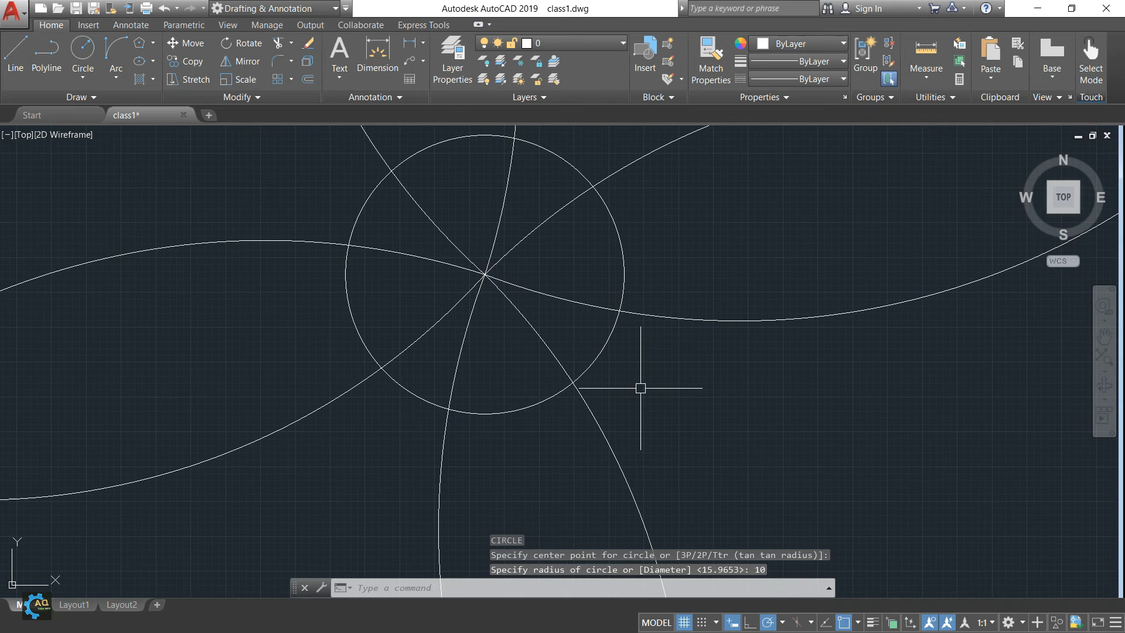
pyautogui.press('Return')
pyautogui.click(485, 274)
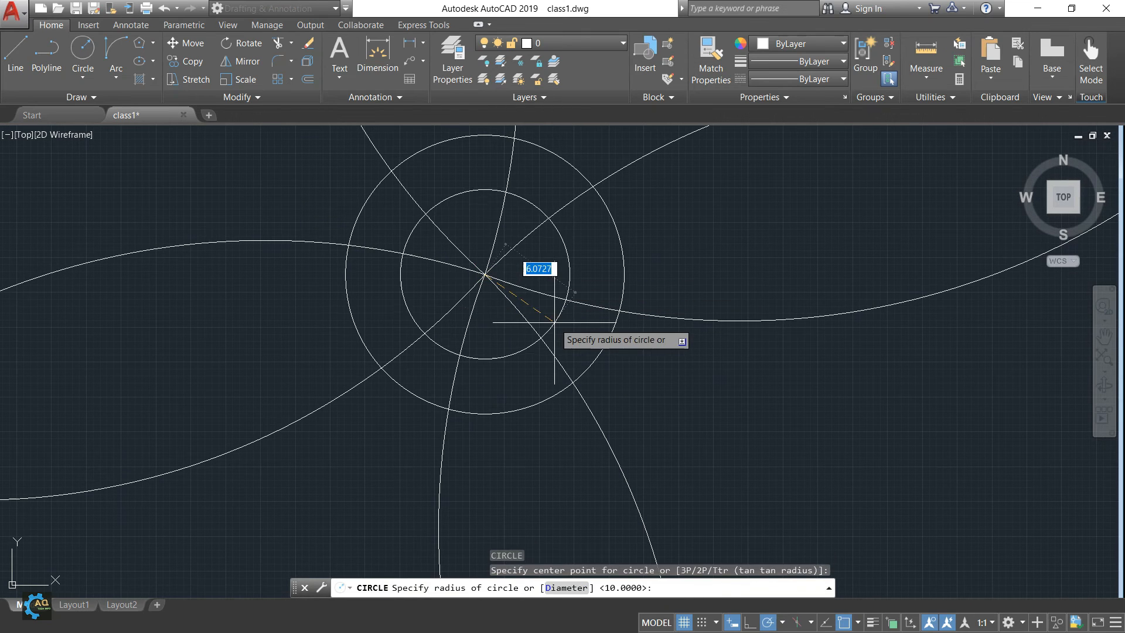
pyautogui.write('d')
pyautogui.press('Return')
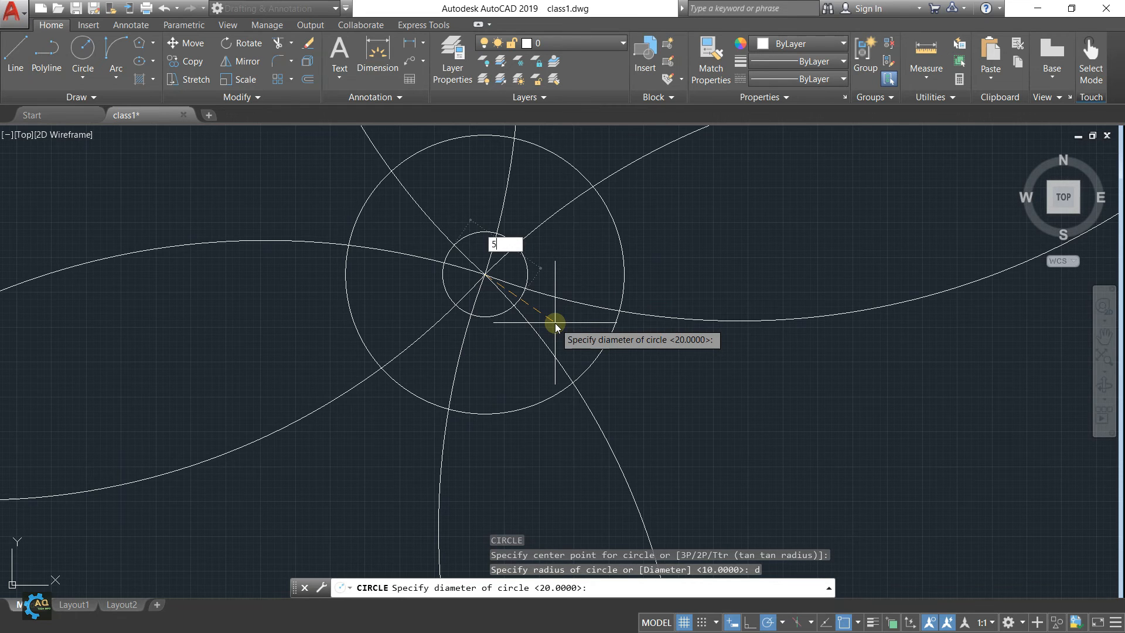
pyautogui.write('5')
pyautogui.press('Return')
pyautogui.scroll(-4, 554, 326)
pyautogui.moveTo(596, 309)
pyautogui.mouseDown(button='middle')
pyautogui.moveTo(791, 301)
pyautogui.moveTo(636, 377)
pyautogui.mouseUp(button='middle')
pyautogui.scroll(-1, 781, 296)
pyautogui.moveTo(682, 347); pyautogui.dragTo(701, 340, button='middle')
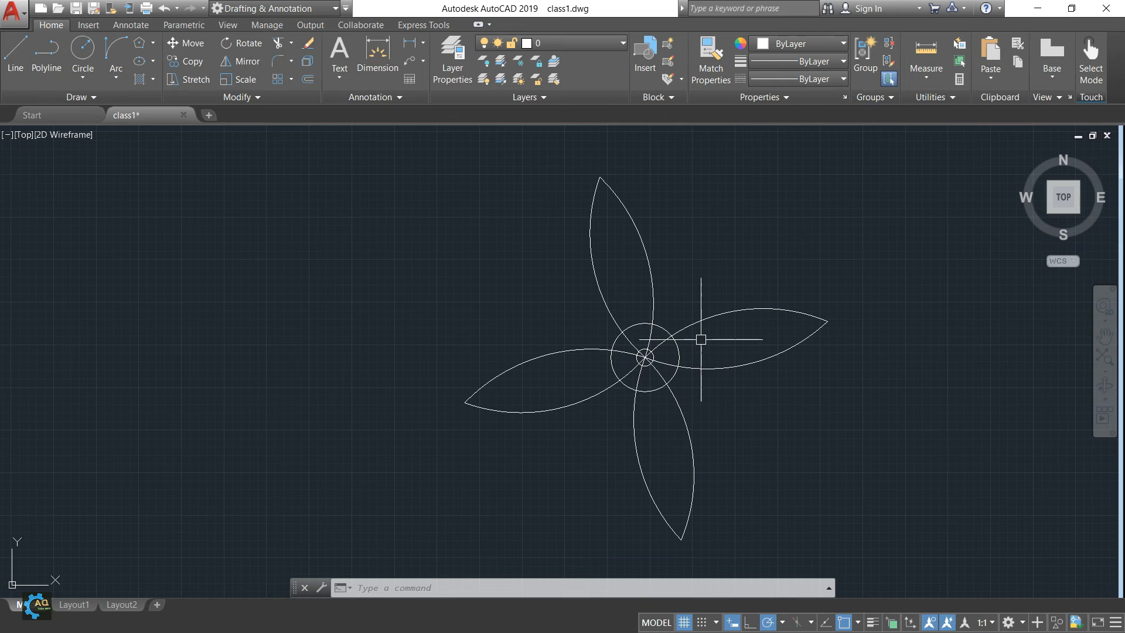
# Start a right-to-left crossing selection box and a left-to-right window selection box around the flower, cancelling each one.
pyautogui.scroll(3, 701, 340)
pyautogui.moveTo(725, 304); pyautogui.dragTo(732, 397, button='middle')
pyautogui.scroll(-6, 700, 309)
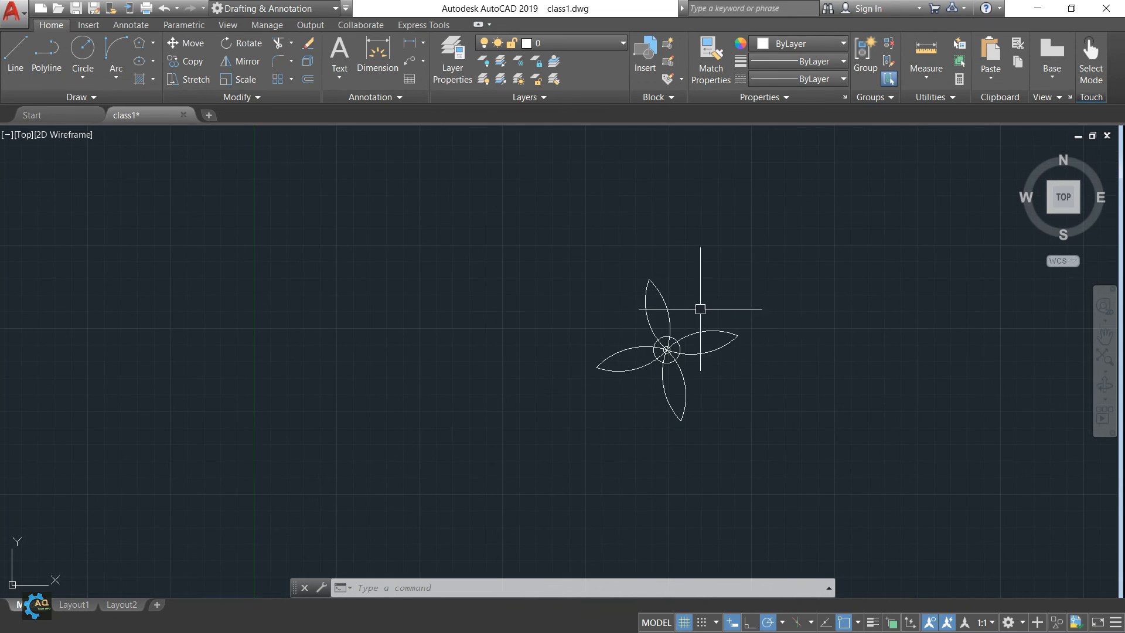
pyautogui.click(898, 168)
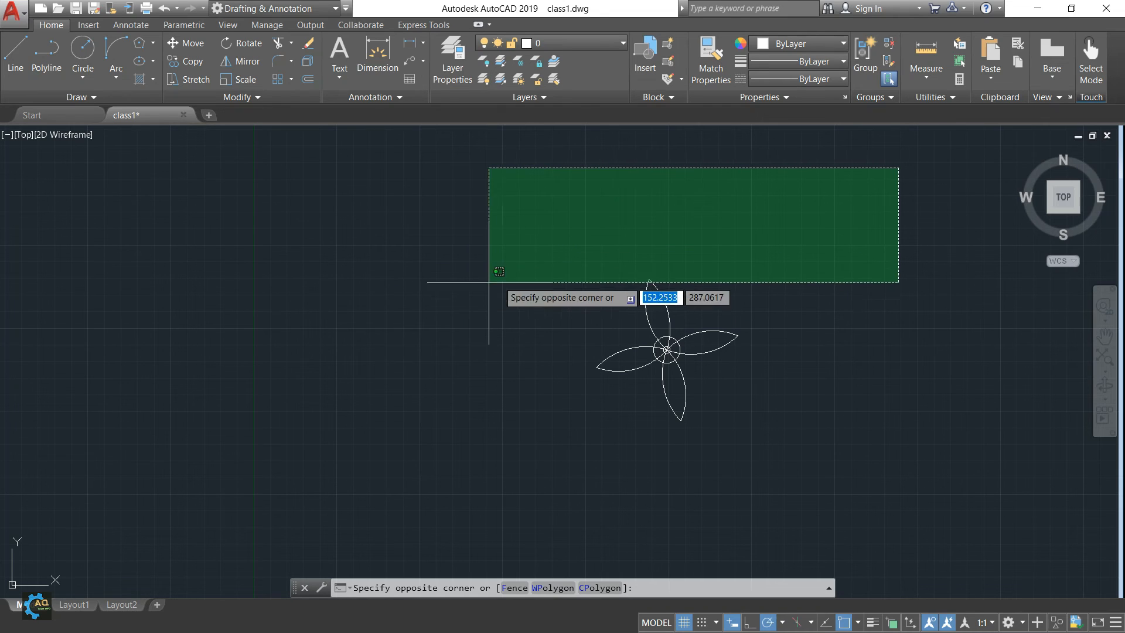
pyautogui.press('Escape')
pyautogui.click(275, 178)
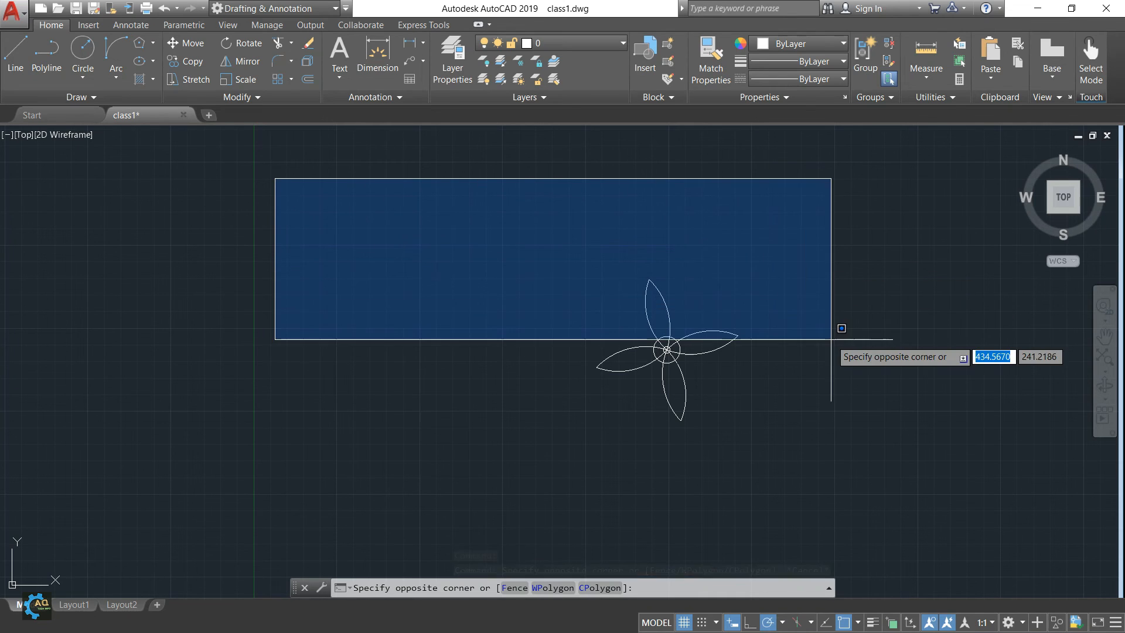
pyautogui.moveTo(839, 340); pyautogui.dragTo(714, 357, button='middle')
pyautogui.press('Escape')
# Select the right petal's two arcs and the larger centre circle with a crossing box, and clear the selection.
pyautogui.scroll(1, 619, 358)
pyautogui.moveTo(585, 355)
pyautogui.mouseDown(button='middle')
pyautogui.moveTo(654, 311)
pyautogui.moveTo(682, 309)
pyautogui.mouseUp(button='middle')
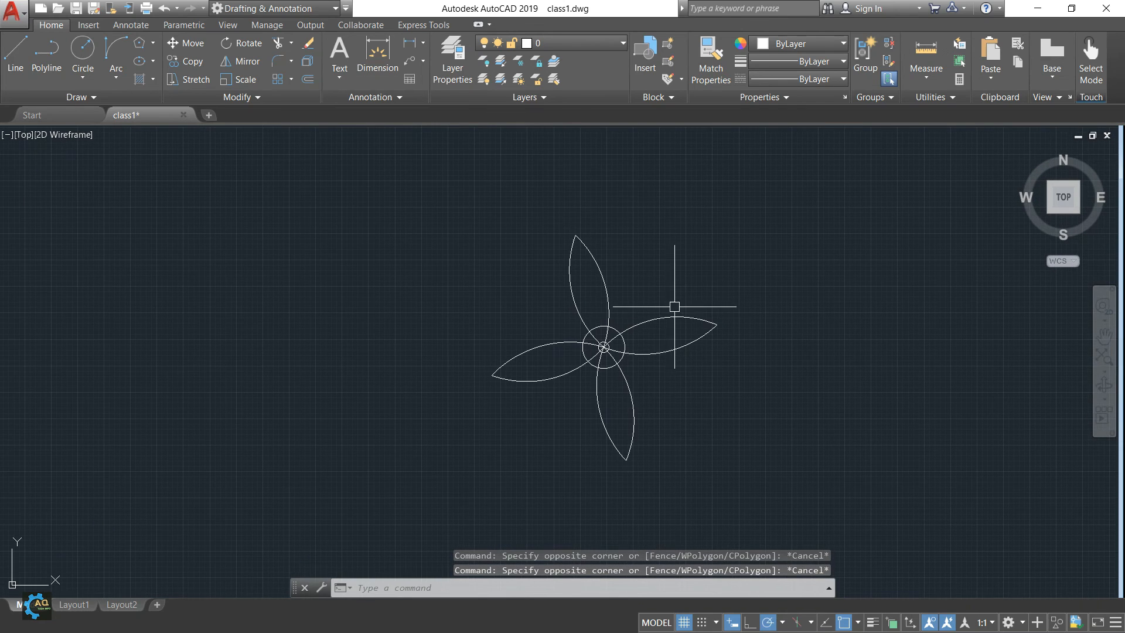
pyautogui.scroll(1, 589, 308)
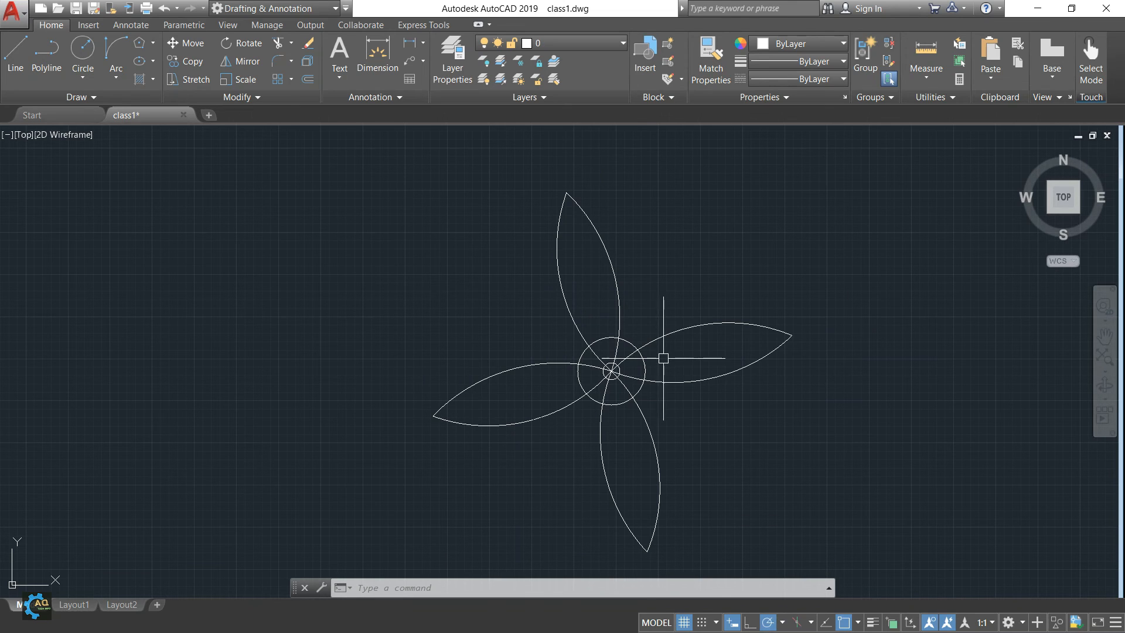
pyautogui.moveTo(703, 340)
pyautogui.mouseDown(button='middle')
pyautogui.moveTo(706, 326)
pyautogui.moveTo(707, 340)
pyautogui.mouseUp(button='middle')
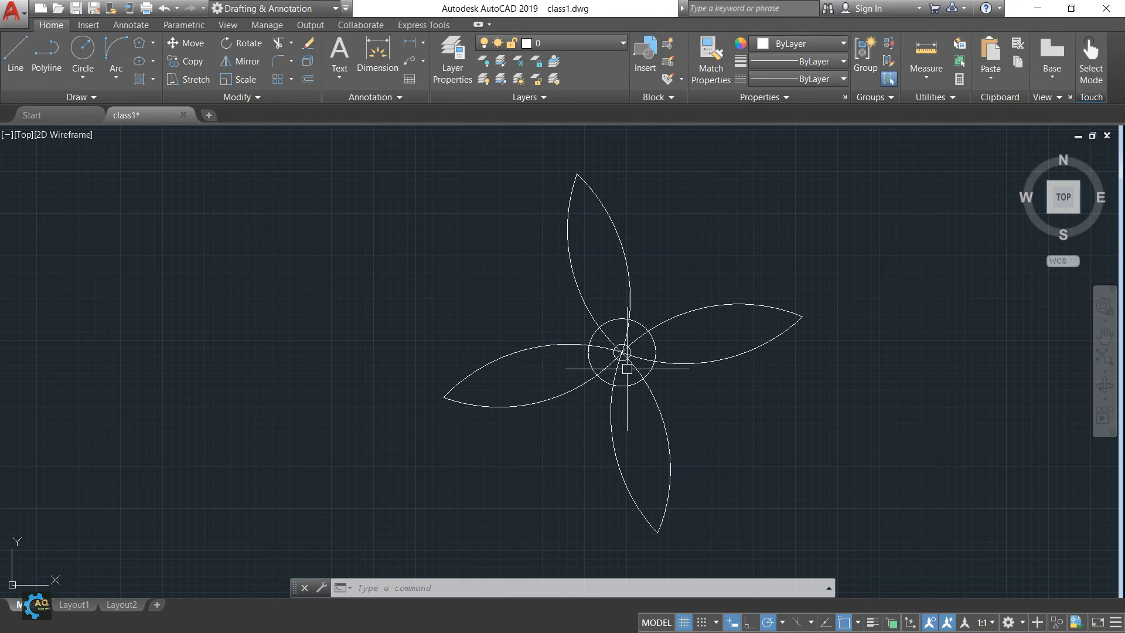
pyautogui.click(917, 139)
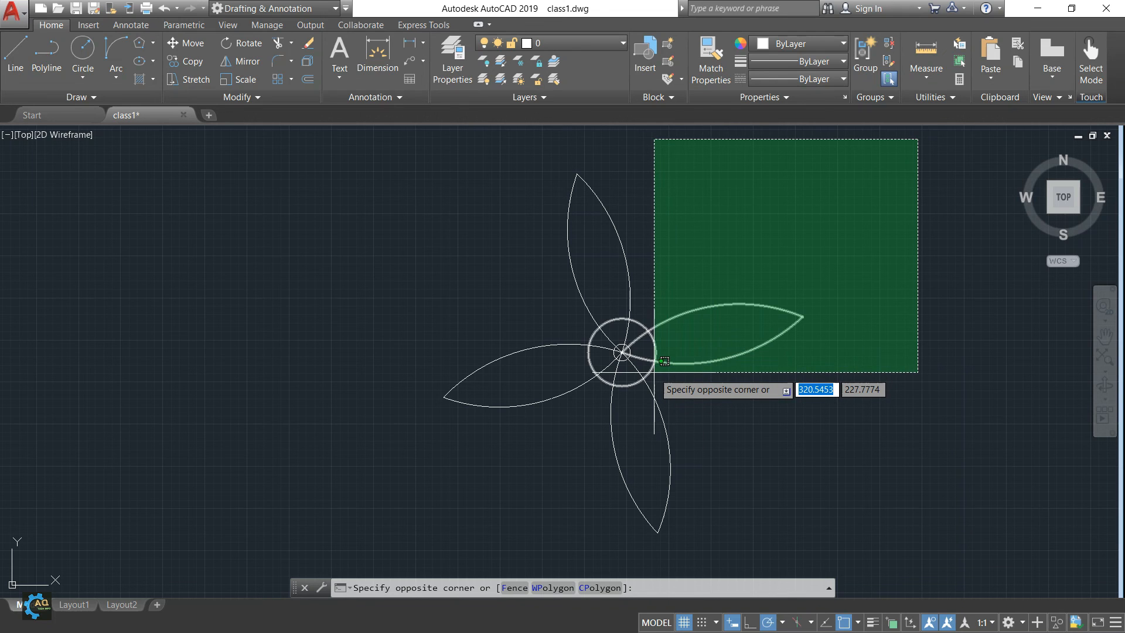
pyautogui.click(664, 360)
pyautogui.scroll(4, 741, 311)
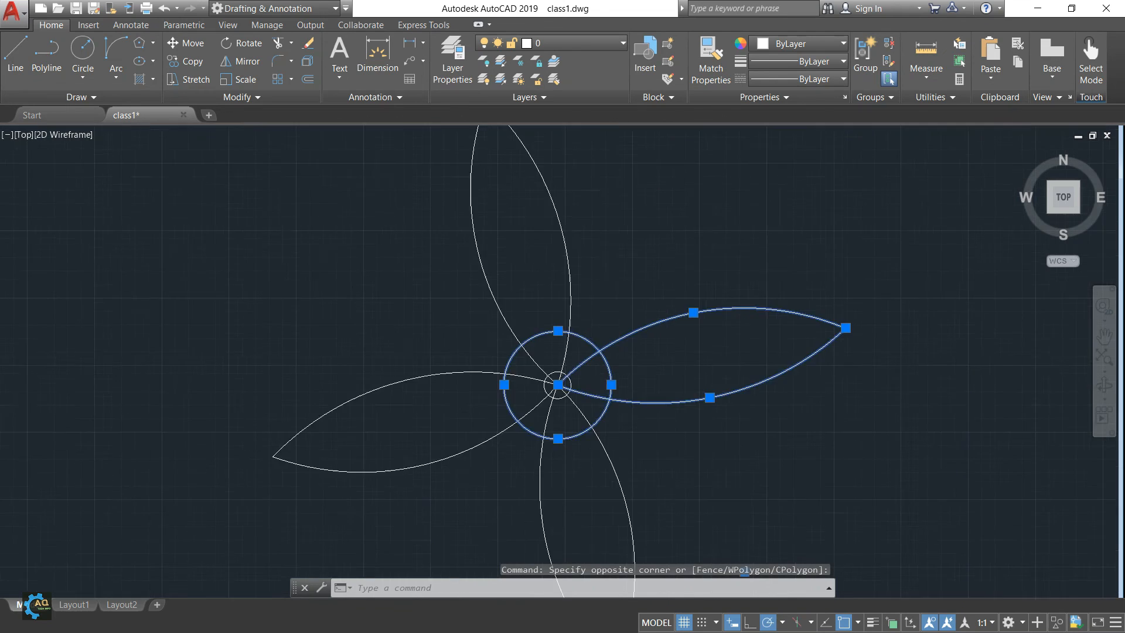
pyautogui.moveTo(759, 409); pyautogui.dragTo(799, 371, button='middle')
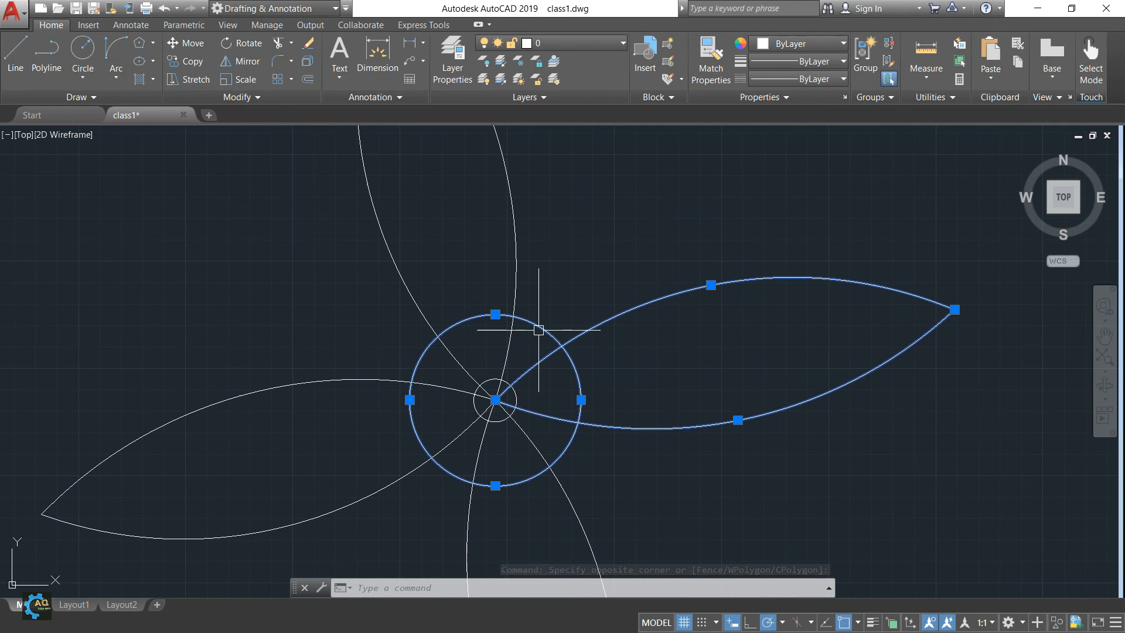
pyautogui.scroll(-4, 538, 330)
pyautogui.moveTo(539, 331); pyautogui.dragTo(682, 337, button='middle')
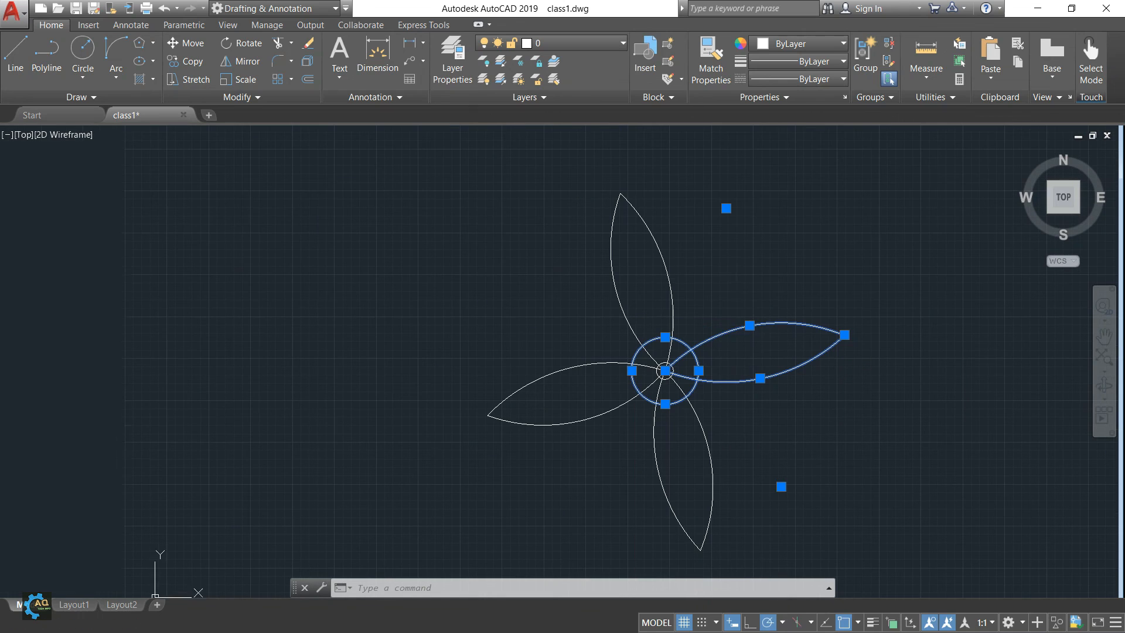
pyautogui.click(785, 251)
pyautogui.press('Escape')
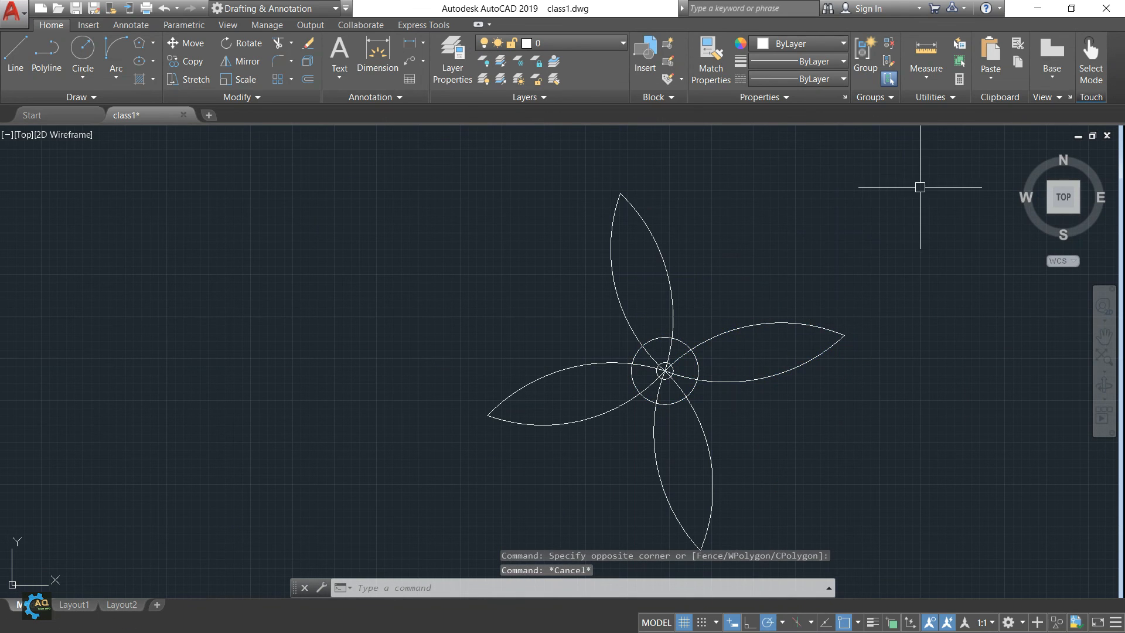
pyautogui.moveTo(849, 221); pyautogui.dragTo(822, 225, button='middle')
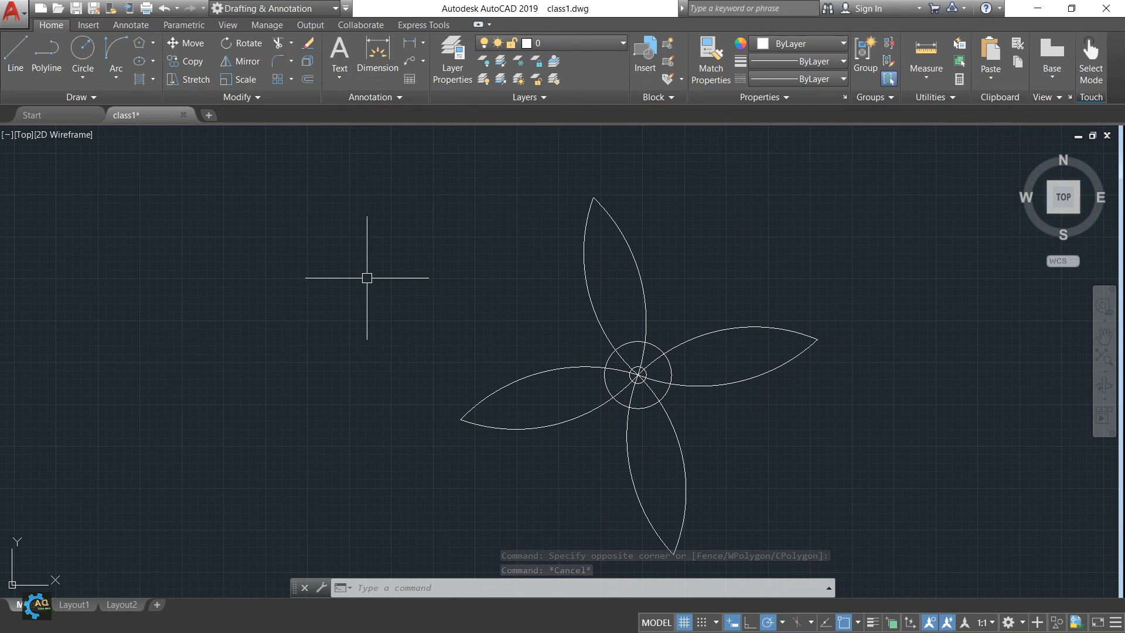
# Make a left-to-right window selection around the left petal and clear it.
pyautogui.click(242, 229)
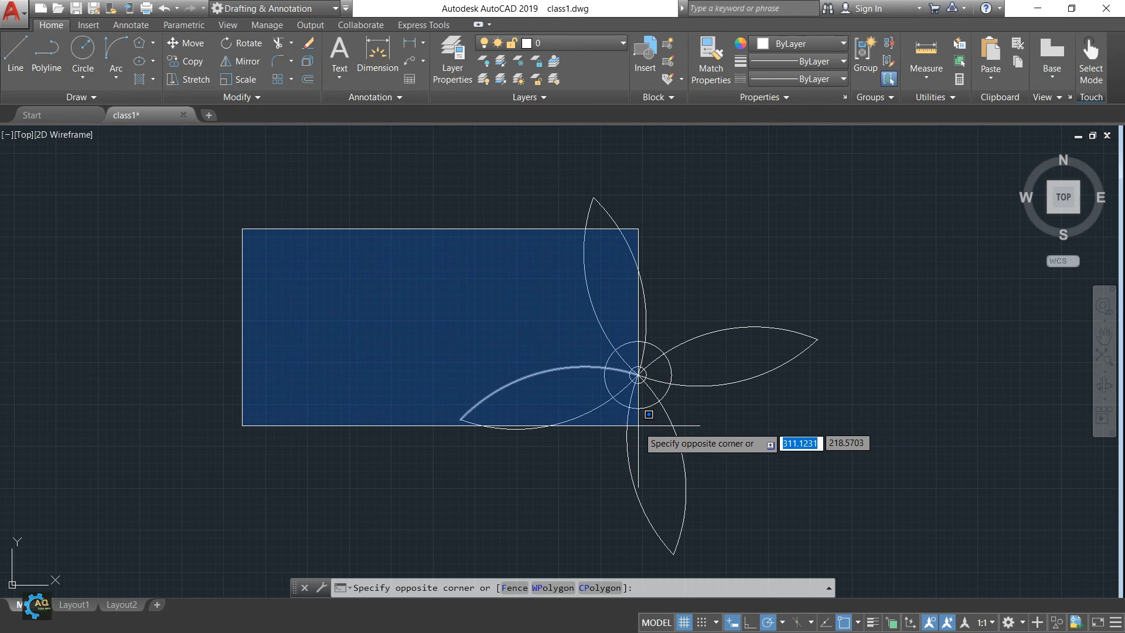
pyautogui.click(638, 436)
pyautogui.press('Escape')
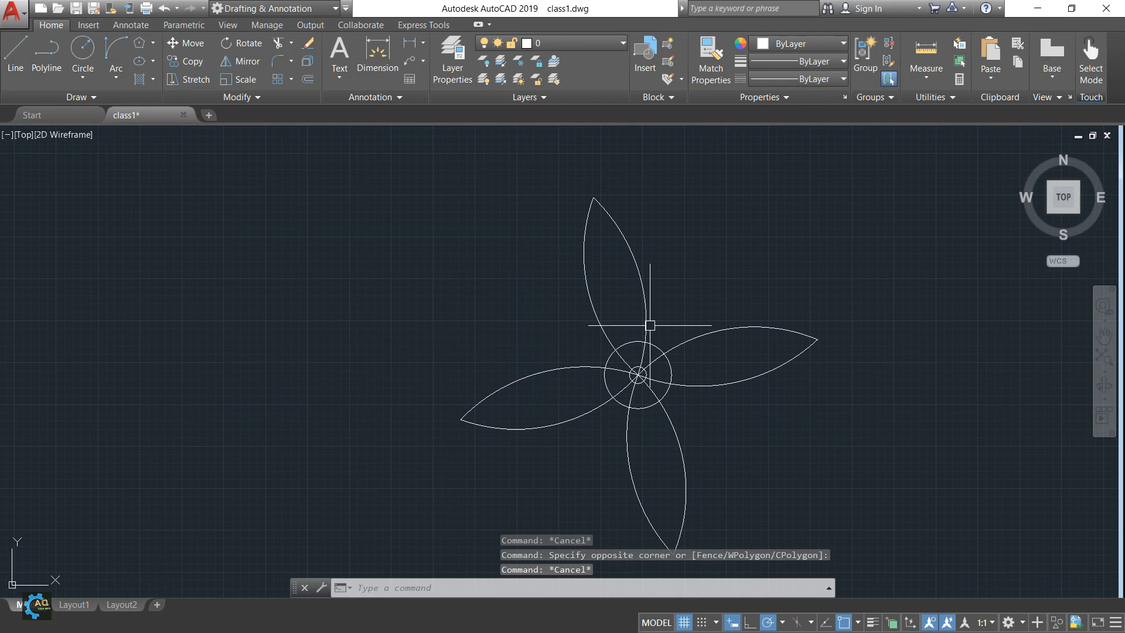
# Select the upper petal's two arcs with a small crossing box across its tip, and clear the selection.
pyautogui.scroll(8, 634, 304)
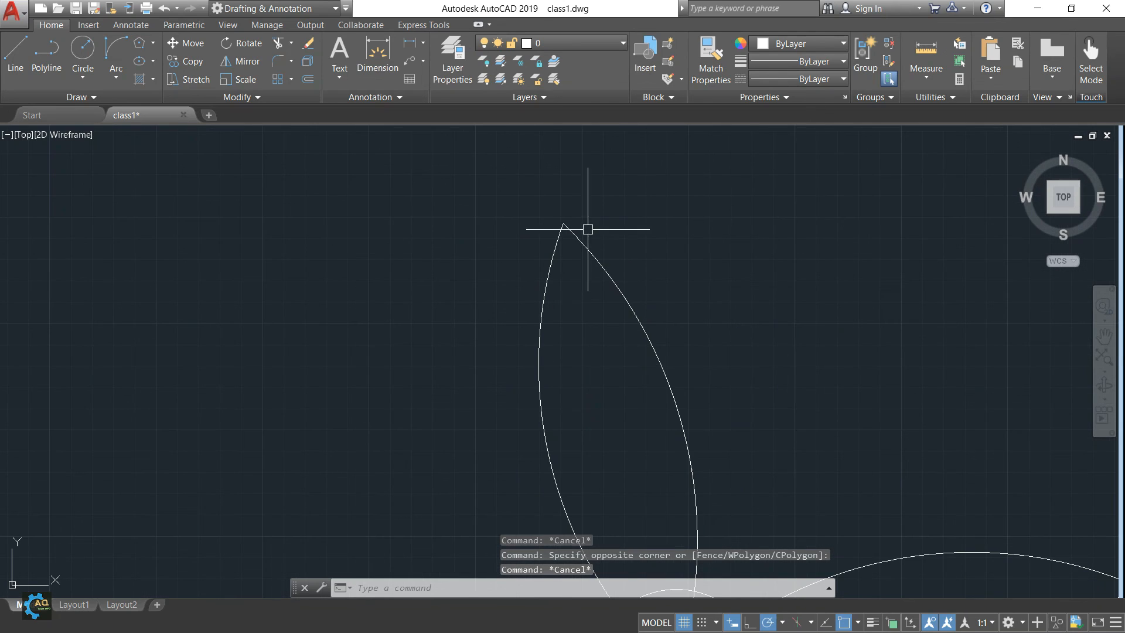
pyautogui.moveTo(555, 251); pyautogui.dragTo(573, 299, button='middle')
pyautogui.click(672, 218)
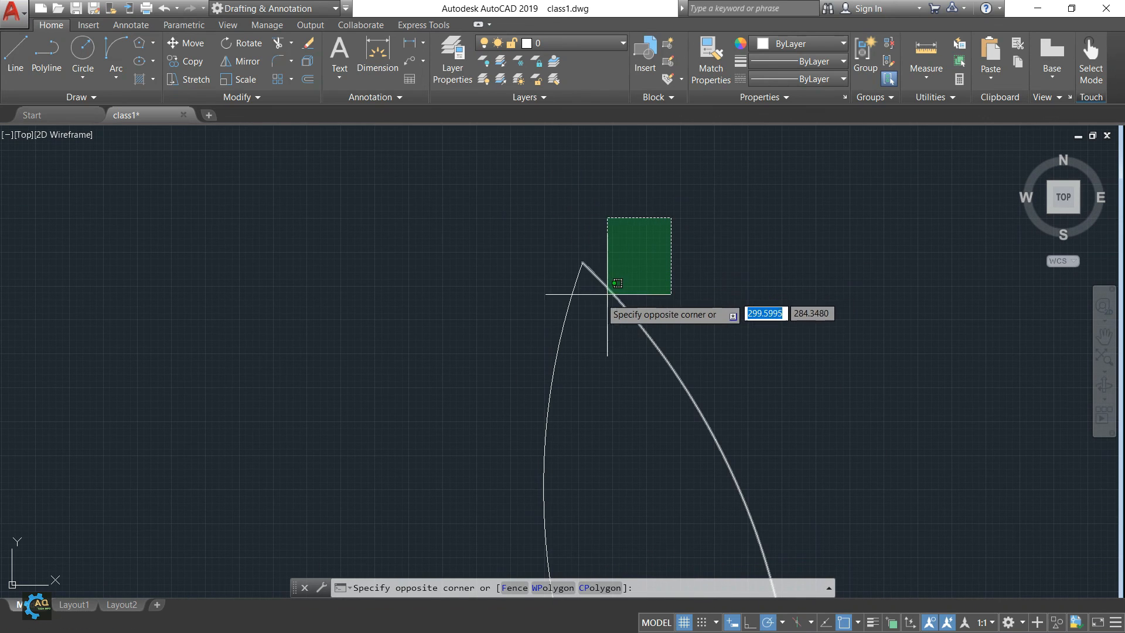
pyautogui.click(543, 311)
pyautogui.scroll(-5, 395, 404)
pyautogui.moveTo(517, 389); pyautogui.dragTo(556, 308, button='middle')
pyautogui.press('Escape')
# Try to select the upper petal with two left-to-right window boxes that enclose only its tip.
pyautogui.scroll(2, 518, 246)
pyautogui.click(501, 244)
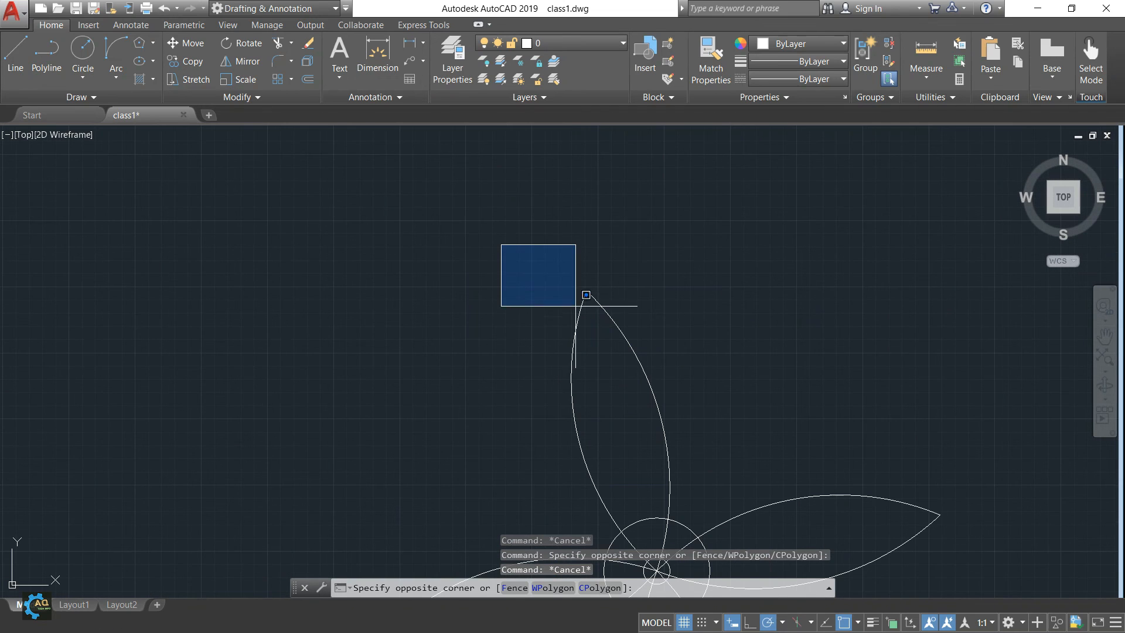
pyautogui.click(660, 351)
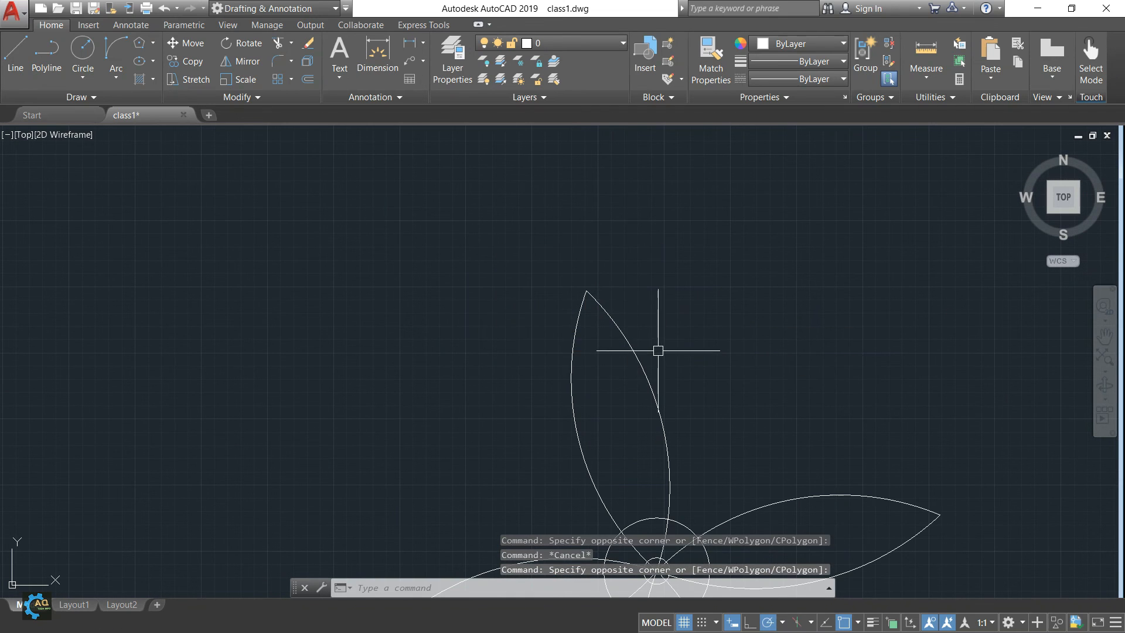
pyautogui.click(385, 237)
pyautogui.click(696, 358)
pyautogui.moveTo(682, 359); pyautogui.dragTo(660, 268, button='middle')
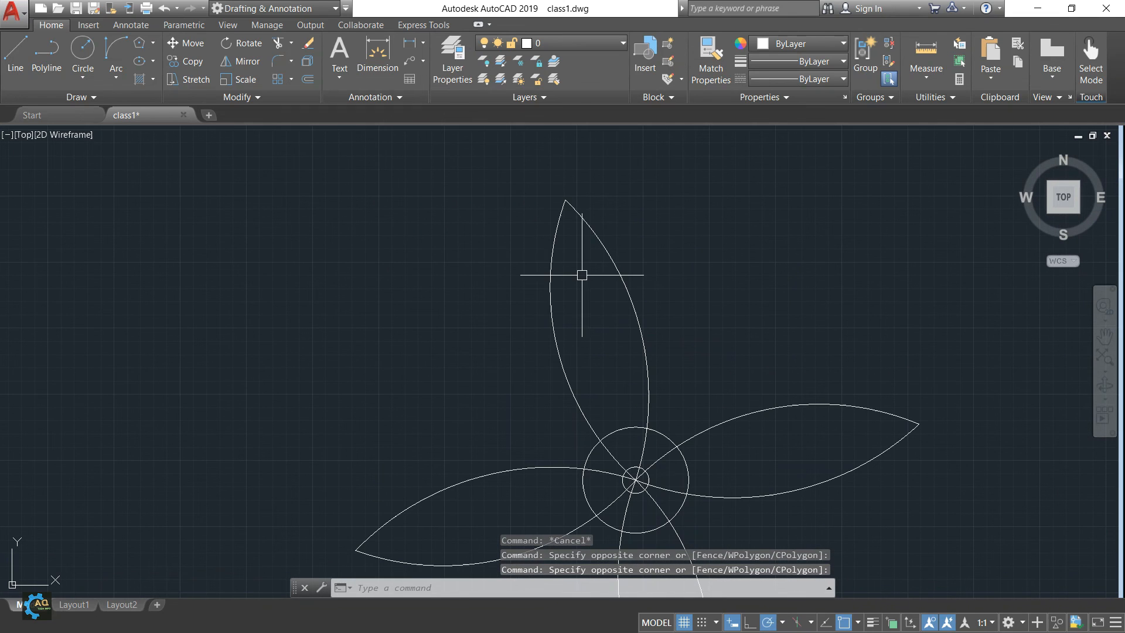
# Select the upper petal's left arc by fully enclosing it in a window selection, and clear the selection.
pyautogui.click(488, 153)
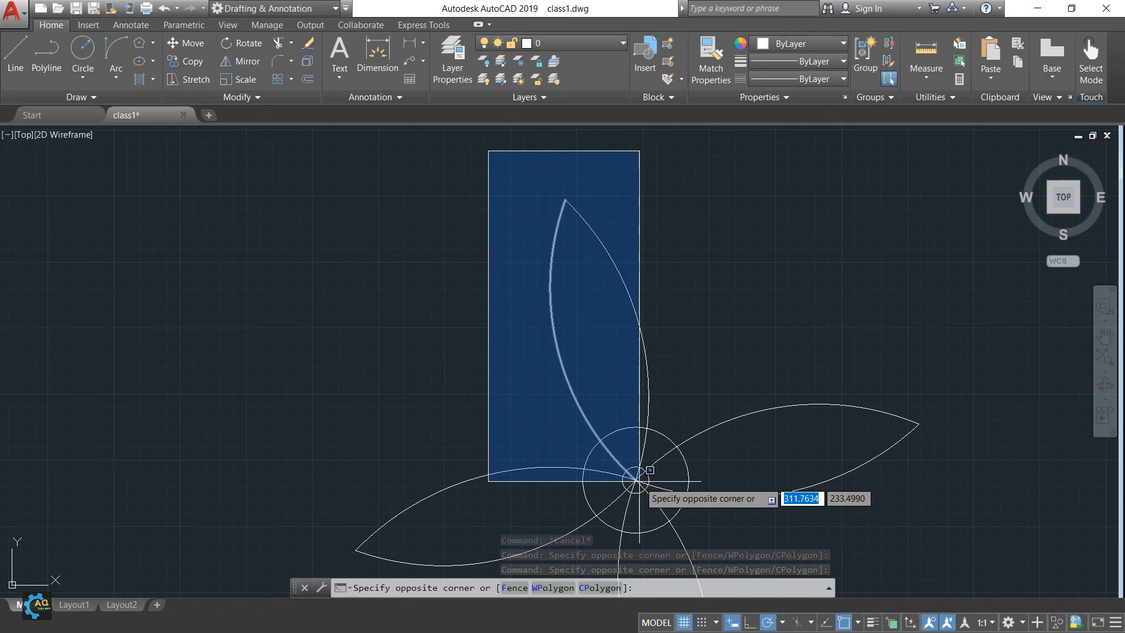
pyautogui.click(650, 470)
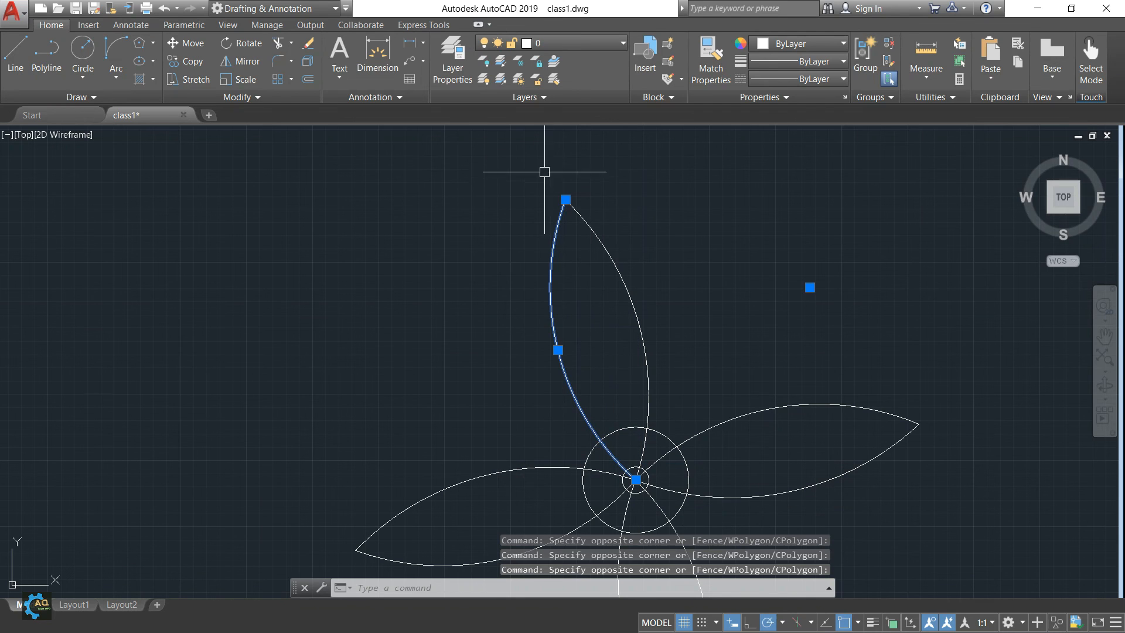
pyautogui.press('Escape')
pyautogui.scroll(-4, 628, 337)
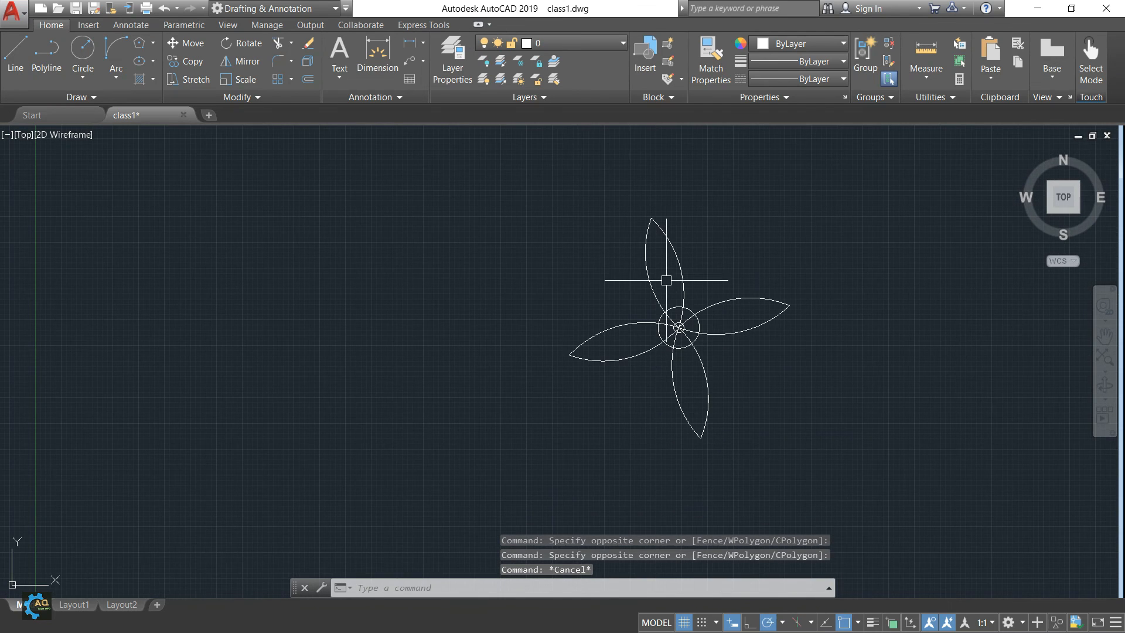
pyautogui.moveTo(709, 316); pyautogui.dragTo(610, 321, button='middle')
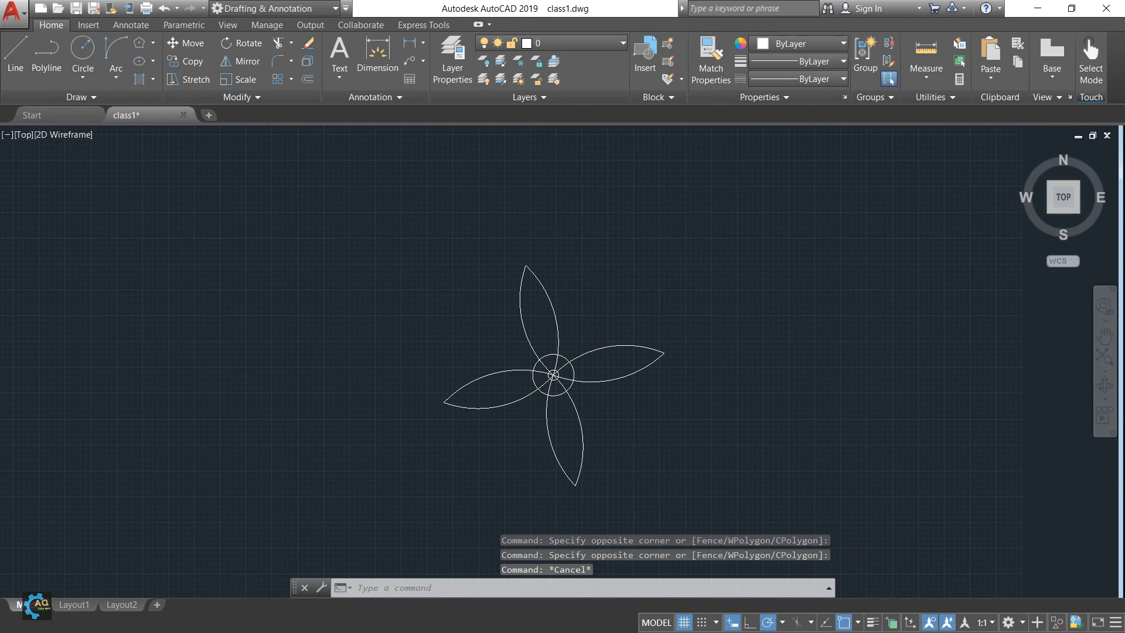